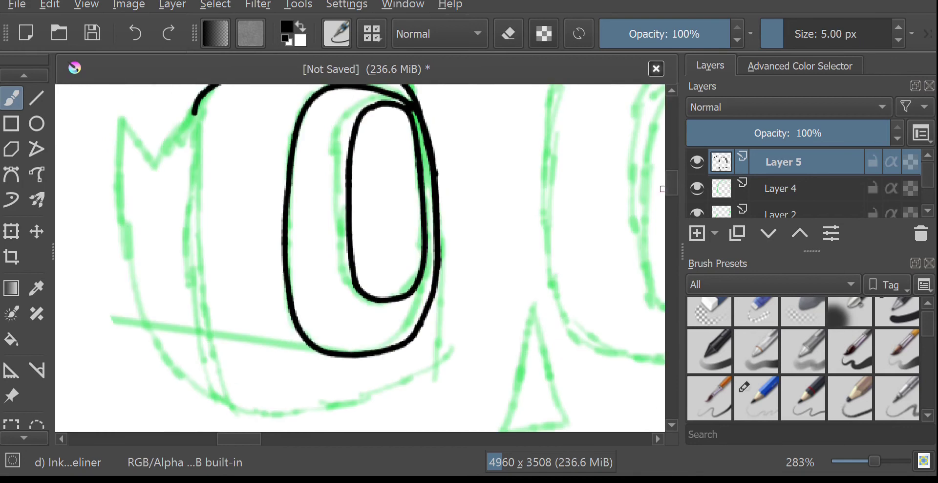
mouse_move(195, 134)
left_mouse_down()
mouse_move(205, 318)
mouse_move(241, 410)
mouse_move(333, 410)
mouse_move(404, 369)
left_mouse_up()
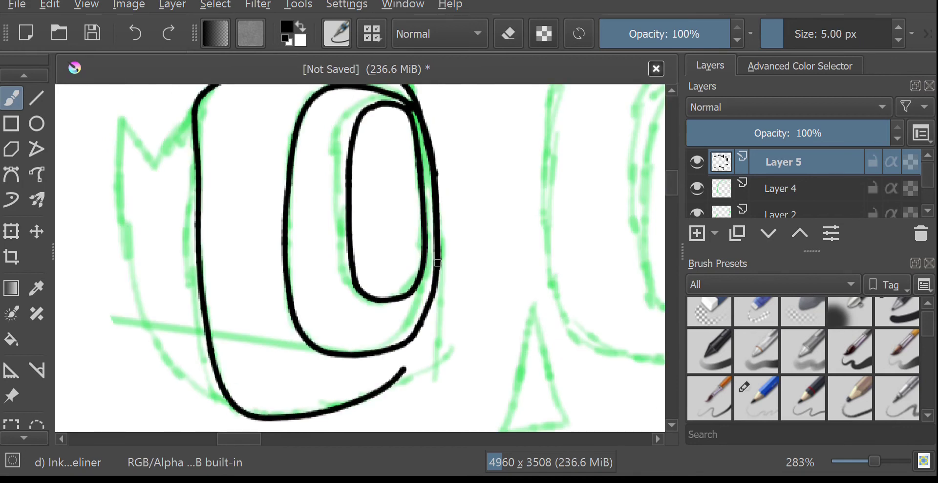
key("ctrl+z")
left_click_drag(195, 111, 219, 432)
key("ctrl+z")
Step: Ink the outer outline of the left eye and its pointed eyelash in black over the sketch
mouse_move(195, 112)
left_mouse_down()
mouse_move(205, 313)
mouse_move(235, 401)
mouse_move(274, 419)
mouse_move(401, 418)
left_mouse_up()
left_click_drag(442, 243, 434, 390)
key("ctrl+z")
mouse_move(439, 267)
left_mouse_down()
mouse_move(436, 334)
mouse_move(416, 412)
left_mouse_up()
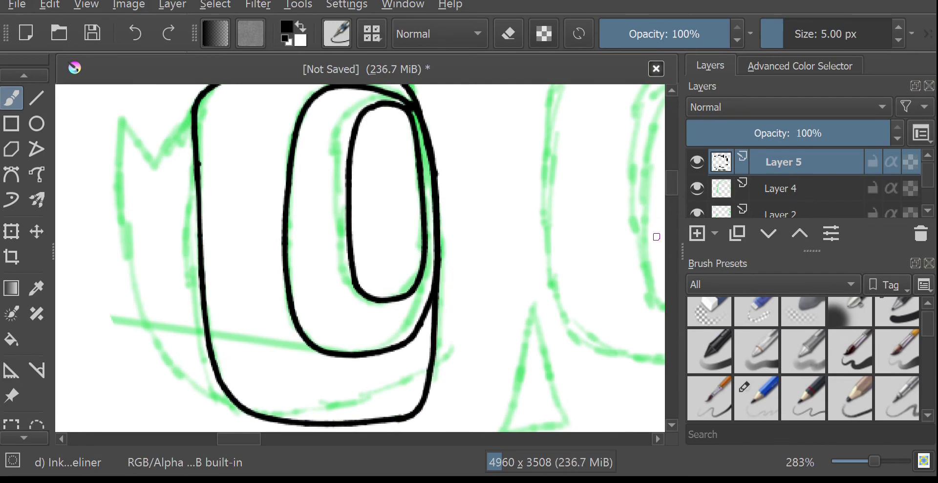
mouse_move(201, 111)
left_mouse_down()
mouse_move(158, 162)
mouse_move(120, 120)
mouse_move(121, 176)
mouse_move(146, 313)
mouse_move(184, 366)
mouse_move(246, 406)
left_mouse_up()
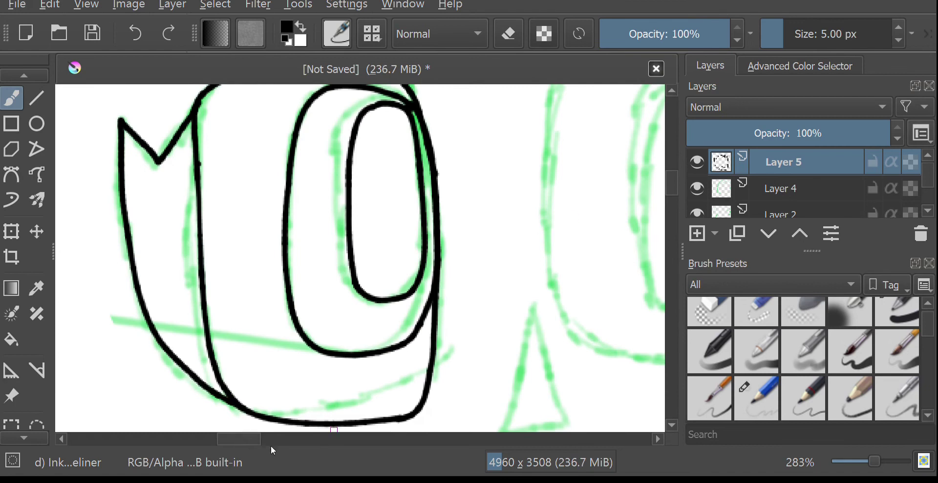
Step: Ink the small triangular nose between the two eyes
left_click_drag(248, 439, 272, 439)
left_click_drag(669, 188, 669, 197)
mouse_move(214, 155)
left_mouse_down()
mouse_move(188, 272)
mouse_move(225, 277)
mouse_move(247, 254)
mouse_move(215, 152)
left_mouse_up()
left_click_drag(673, 200, 670, 184)
scroll(438, 230, "down", 1)
scroll(672, 189, "down", 1)
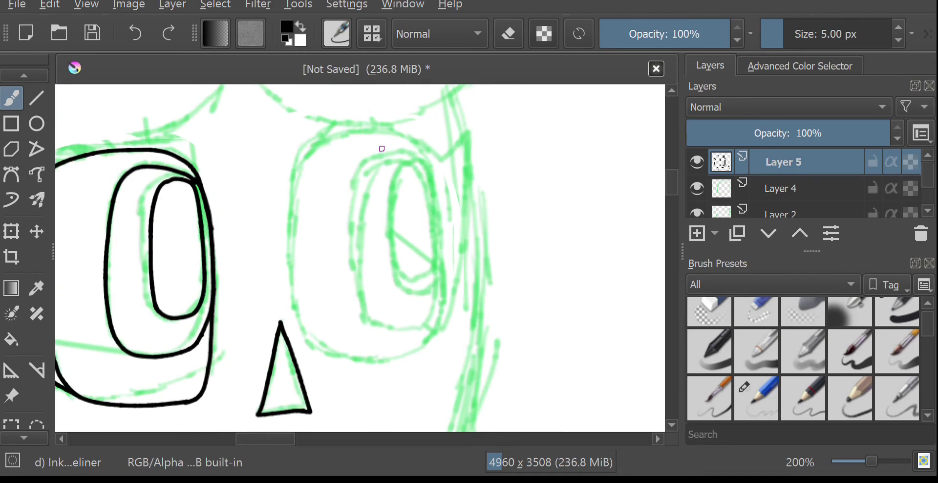
mouse_move(401, 132)
left_mouse_down()
mouse_move(335, 140)
mouse_move(300, 197)
mouse_move(309, 350)
left_mouse_up()
key("ctrl+z")
mouse_move(404, 135)
left_mouse_down()
mouse_move(355, 135)
mouse_move(312, 160)
mouse_move(295, 244)
mouse_move(302, 328)
mouse_move(315, 383)
mouse_move(430, 369)
left_mouse_up()
key("ctrl+z")
Step: Ink the right eye over the sketch with its outer outline and the rounded iris and pupil inside
mouse_move(397, 138)
left_mouse_down()
mouse_move(419, 150)
mouse_move(447, 199)
mouse_move(451, 342)
left_mouse_up()
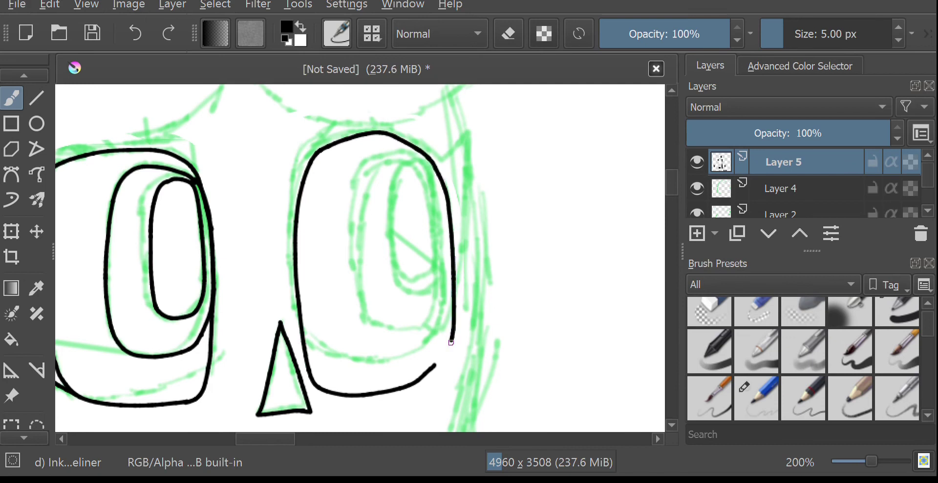
scroll(390, 210, "up", 1)
mouse_move(408, 141)
left_mouse_down()
mouse_move(345, 288)
mouse_move(406, 380)
mouse_move(467, 347)
mouse_move(457, 199)
mouse_move(405, 140)
mouse_move(423, 327)
mouse_move(456, 239)
mouse_move(435, 165)
mouse_move(400, 168)
left_mouse_up()
Step: Ink the upper end of the drinking straw and the small mouth opening around it
scroll(672, 210, "down", 5)
scroll(671, 210, "down", 2)
left_click_drag(352, 197, 391, 224)
mouse_move(361, 190)
left_mouse_down()
mouse_move(390, 225)
mouse_move(361, 190)
mouse_move(330, 244)
mouse_move(360, 264)
left_mouse_up()
left_click_drag(360, 265, 332, 243)
Step: Ink the long sides of the bent straw down to its curved lower end at the cup lid
left_click_drag(261, 438, 280, 439)
left_click_drag(103, 273, 218, 333)
left_click_drag(114, 224, 254, 296)
mouse_move(217, 332)
left_mouse_down()
mouse_move(213, 146)
mouse_move(233, 282)
mouse_move(270, 269)
left_mouse_up()
mouse_move(252, 97)
left_mouse_down()
mouse_move(266, 262)
mouse_move(263, 122)
mouse_move(250, 100)
mouse_move(270, 117)
left_mouse_up()
key("ctrl+z")
key("ctrl+z")
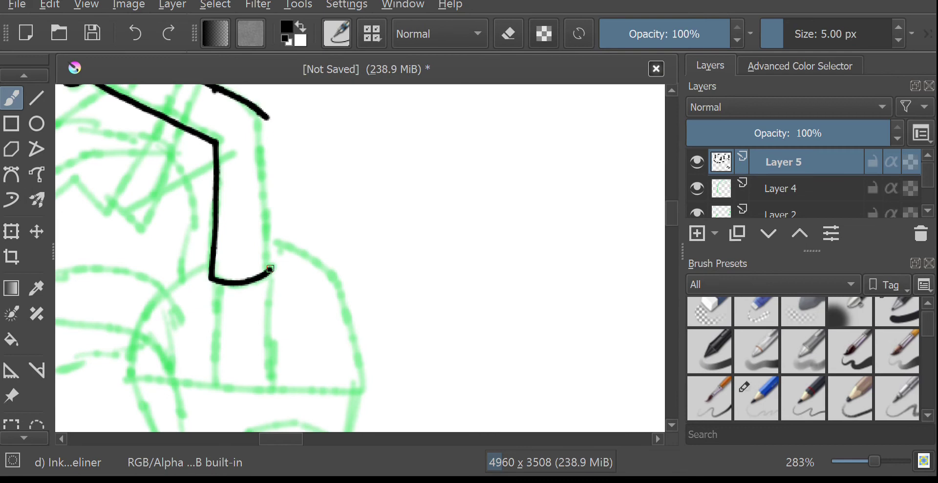
left_click_drag(271, 270, 270, 115)
Step: Ink the cup's domed lid and its tapered body below the straw
mouse_move(209, 267)
left_mouse_down()
mouse_move(136, 343)
mouse_move(132, 374)
mouse_move(360, 392)
left_mouse_up()
mouse_move(269, 257)
left_mouse_down()
mouse_move(331, 276)
mouse_move(355, 341)
mouse_move(360, 390)
left_mouse_up()
scroll(657, 223, "down", 3)
scroll(222, 204, "down", 2)
mouse_move(136, 138)
left_mouse_down()
mouse_move(169, 286)
mouse_move(304, 332)
mouse_move(174, 237)
mouse_move(196, 326)
mouse_move(320, 323)
left_mouse_up()
key("ctrl+z")
mouse_move(320, 323)
left_mouse_down()
mouse_move(351, 154)
mouse_move(303, 323)
left_mouse_up()
key("ctrl+z")
left_click(756, 318)
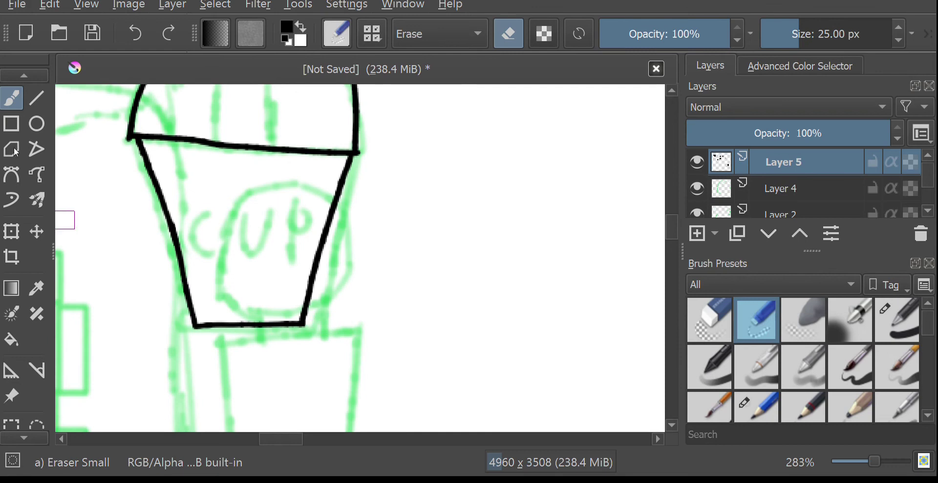
Step: With the fineliner ink brush, draw the rounded hand over the cup, its short wrist and the sleeve's upper edge
scroll(804, 359, "down", 3)
left_click(850, 335)
mouse_move(262, 189)
left_mouse_down()
mouse_move(234, 212)
mouse_move(245, 313)
mouse_move(292, 313)
mouse_move(329, 196)
mouse_move(344, 283)
mouse_move(320, 304)
left_mouse_up()
left_click_drag(218, 345, 363, 337)
left_click_drag(323, 303, 325, 337)
left_click_drag(263, 317, 263, 338)
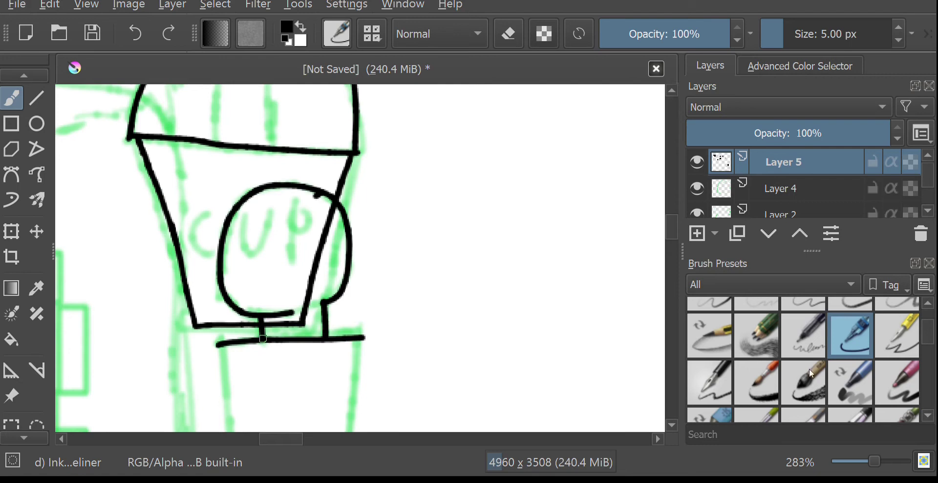
Step: Erase the cup lines that run through the hand and wrist using the Eraser Circle and Eraser Small brushes
scroll(759, 358, "up", 3)
left_click(709, 321)
mouse_move(304, 263)
left_mouse_down()
mouse_move(308, 226)
mouse_move(301, 274)
left_mouse_up()
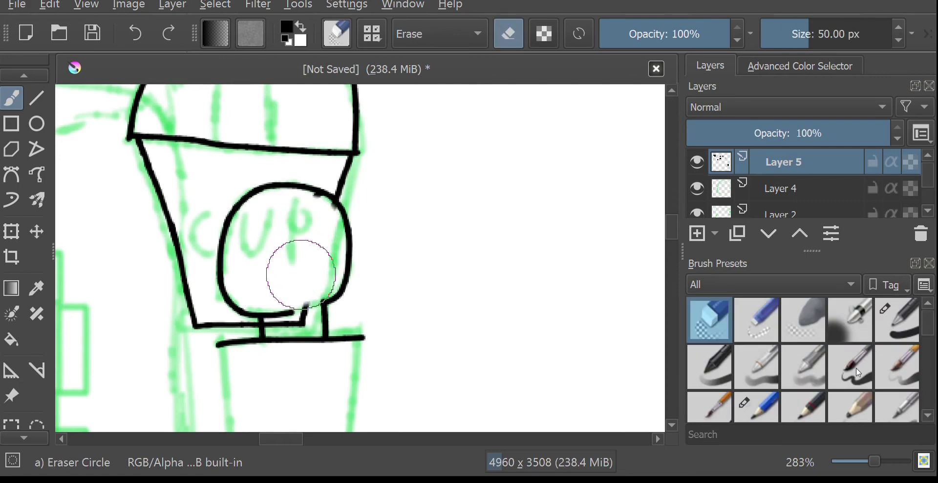
left_click(756, 321)
left_click_drag(301, 326, 286, 329)
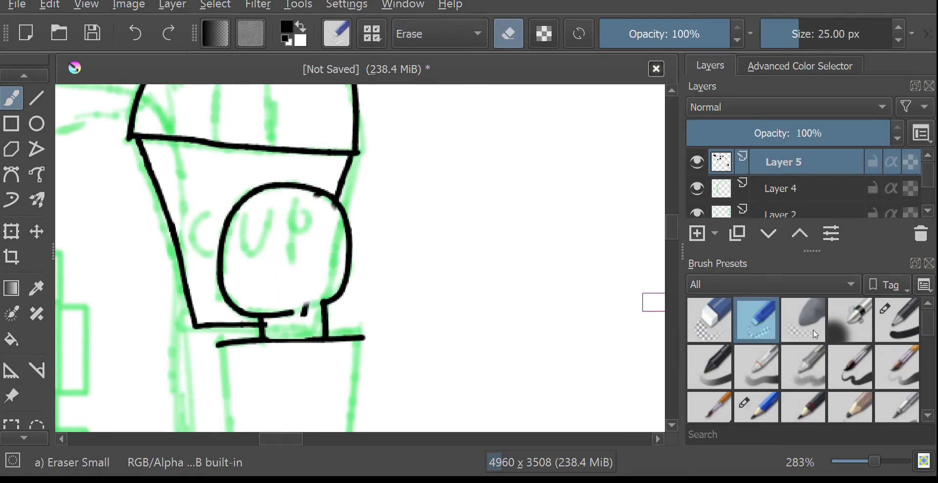
mouse_move(299, 299)
left_mouse_down()
mouse_move(282, 323)
mouse_move(284, 311)
mouse_move(330, 339)
left_mouse_up()
Step: Redraw the hand's lower edge with the fineliner ink brush and ink the letter C on the cup
scroll(931, 419, "down", 3)
left_click(850, 335)
mouse_move(264, 318)
left_mouse_down()
mouse_move(265, 337)
mouse_move(296, 311)
left_mouse_up()
mouse_move(217, 212)
left_mouse_down()
mouse_move(198, 237)
mouse_move(213, 253)
left_mouse_up()
Step: Ink the fringe line above the left eye, from the central peak out to the hair's side corner
scroll(231, 253, "down", 3)
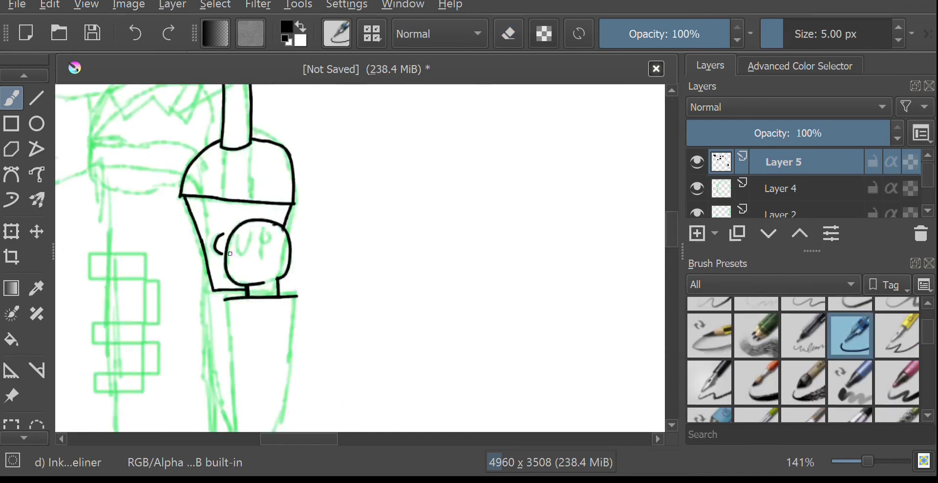
left_click_drag(303, 443, 261, 443)
left_click_drag(671, 234, 667, 205)
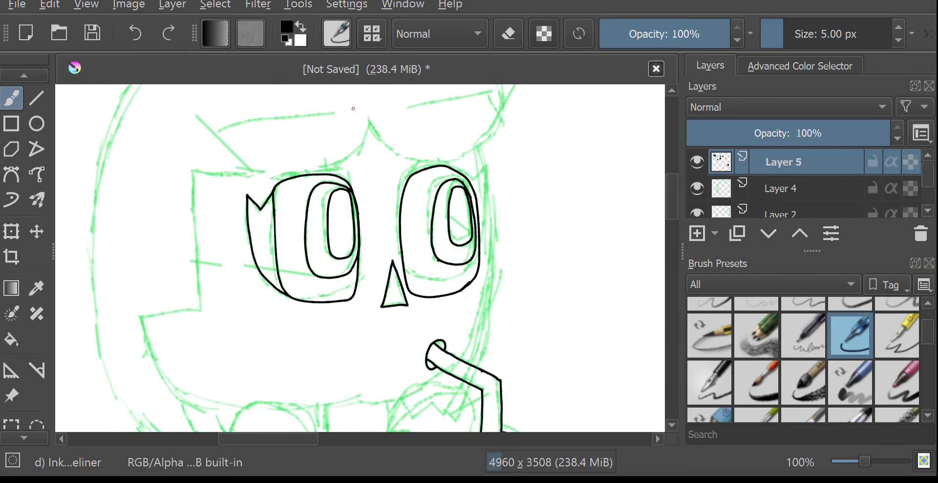
scroll(386, 164, "up", 1, "ctrl")
mouse_move(364, 104)
left_mouse_down()
mouse_move(170, 175)
mouse_move(113, 173)
left_mouse_up()
Step: Ink the straight hair edge beside the left eye and the short line out to the cheek's corner
left_click_drag(276, 439, 252, 440)
left_click_drag(668, 206, 668, 202)
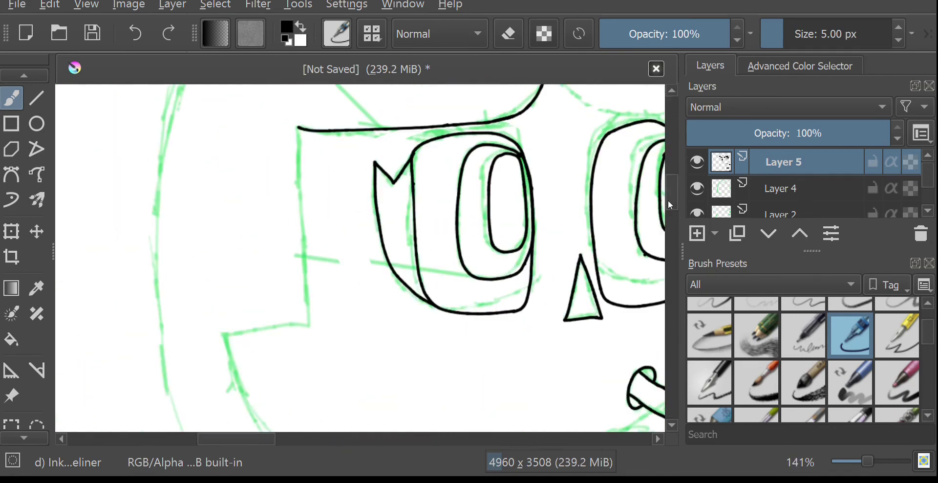
left_click_drag(299, 130, 297, 202)
key("ctrl+z")
mouse_move(300, 128)
left_mouse_down()
mouse_move(305, 323)
mouse_move(223, 335)
left_mouse_up()
Step: Ink the fringe curve above the right eye and the face's right edge down to the straw
scroll(249, 438, "right", 5)
scroll(672, 196, "up", 2)
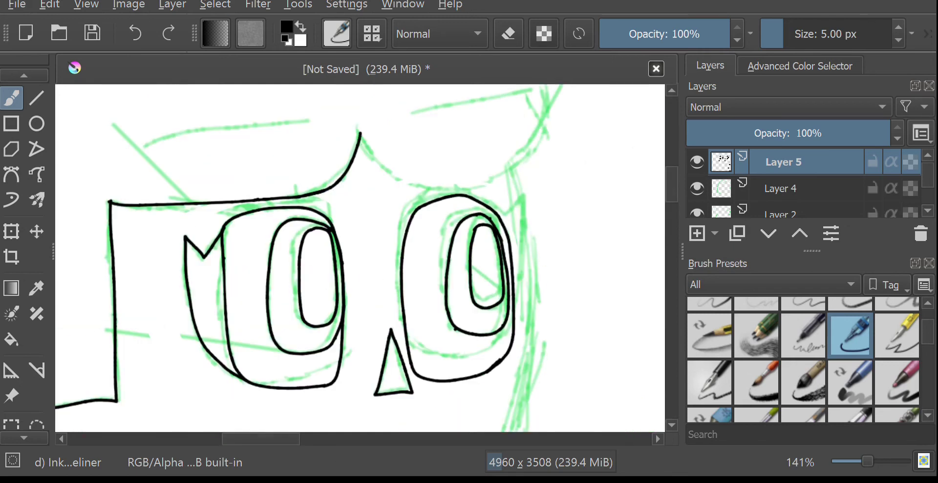
mouse_move(360, 133)
left_mouse_down()
mouse_move(411, 188)
mouse_move(498, 181)
mouse_move(553, 121)
left_mouse_up()
scroll(674, 184, "up", 2)
scroll(669, 204, "down", 4)
scroll(669, 210, "up", 1)
scroll(670, 206, "down", 1)
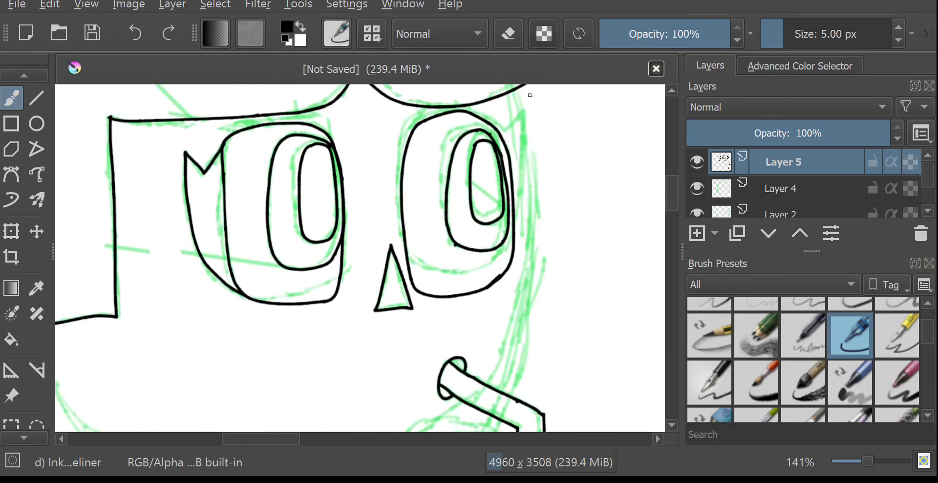
mouse_move(517, 126)
left_mouse_down()
mouse_move(514, 265)
mouse_move(490, 386)
left_mouse_up()
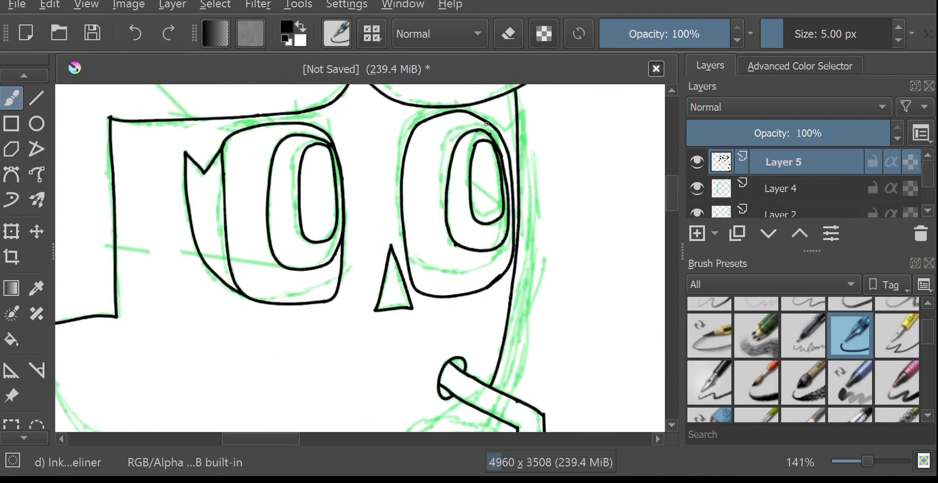
left_click_drag(526, 125, 524, 186)
scroll(559, 143, "up", 2)
key("ctrl+z")
Step: Hide Layer 4 and Layer 2 and ink the pointed eyelash on the outer side of the right eye
left_click(697, 190)
left_click(696, 212)
mouse_move(399, 96)
left_mouse_down()
mouse_move(431, 117)
mouse_move(494, 102)
left_mouse_up()
mouse_move(437, 426)
left_mouse_down()
mouse_move(496, 304)
mouse_move(505, 110)
mouse_move(438, 124)
left_mouse_up()
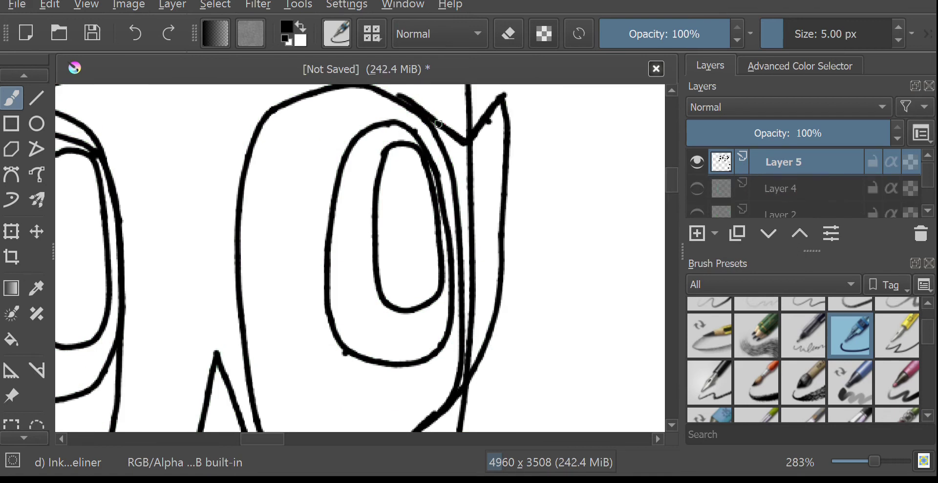
Step: Fill the right eye's pupil and eyelash with black and paint over the thin gaps in the eyelash
left_click(12, 341)
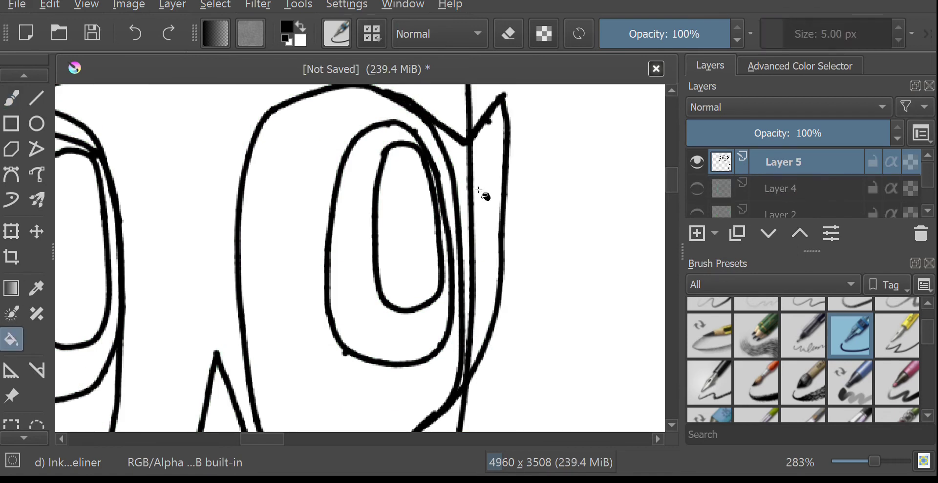
left_click(494, 209)
left_click(406, 230)
key("b")
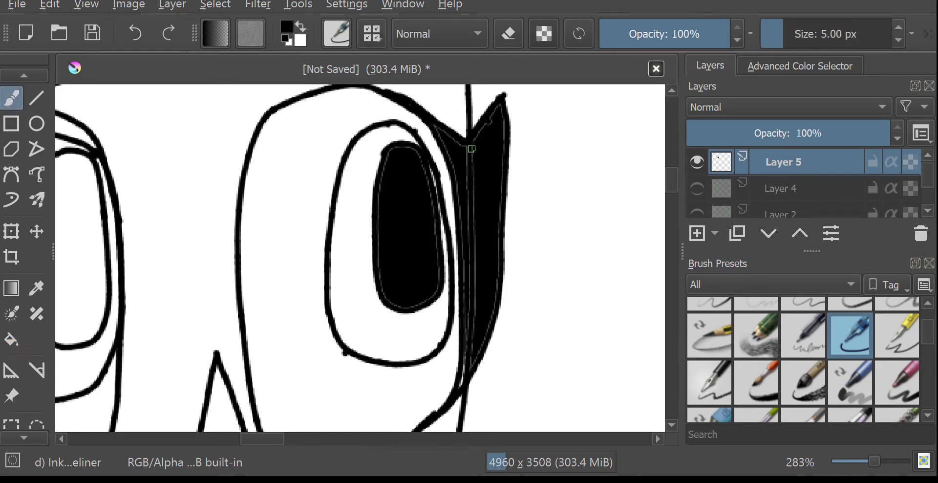
left_click_drag(470, 226, 462, 371)
Step: Fill the left eye's eyelash and pupil with black
key("1")
key("f")
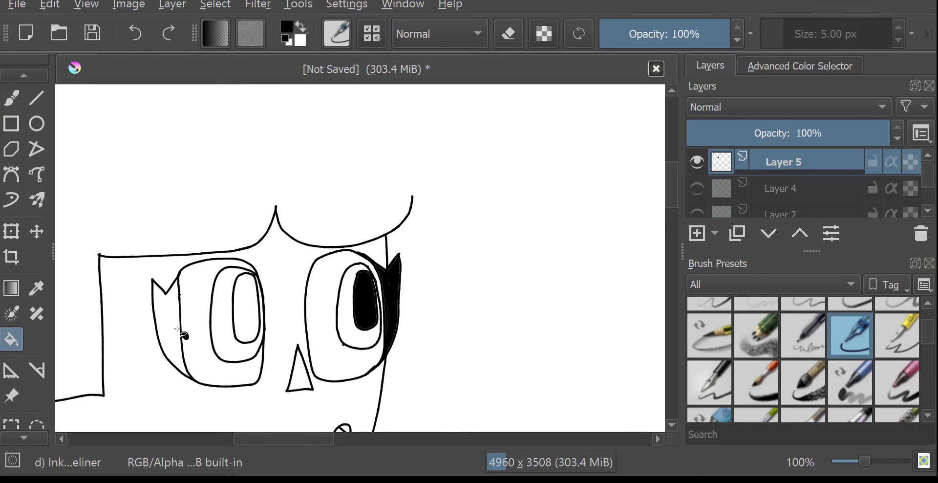
left_click(178, 331)
left_click(697, 189)
key("b")
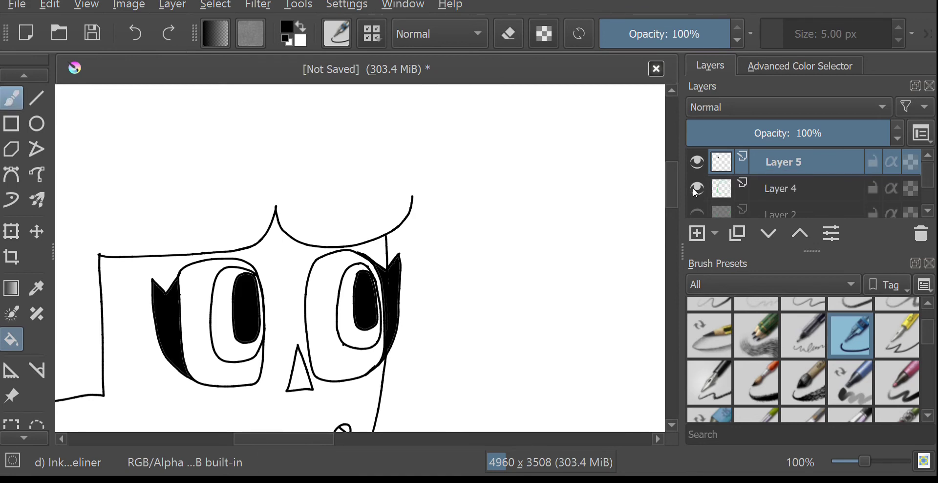
left_click(695, 192)
Step: Fill both parts of the mouth opening around the straw's end with black
left_click_drag(523, 386, 523, 273)
key("f")
scroll(332, 323, "up", 7)
left_click(506, 228)
scroll(485, 404, "down", 3)
scroll(485, 386, "up", 3)
left_click(486, 375)
scroll(485, 375, "down", 6)
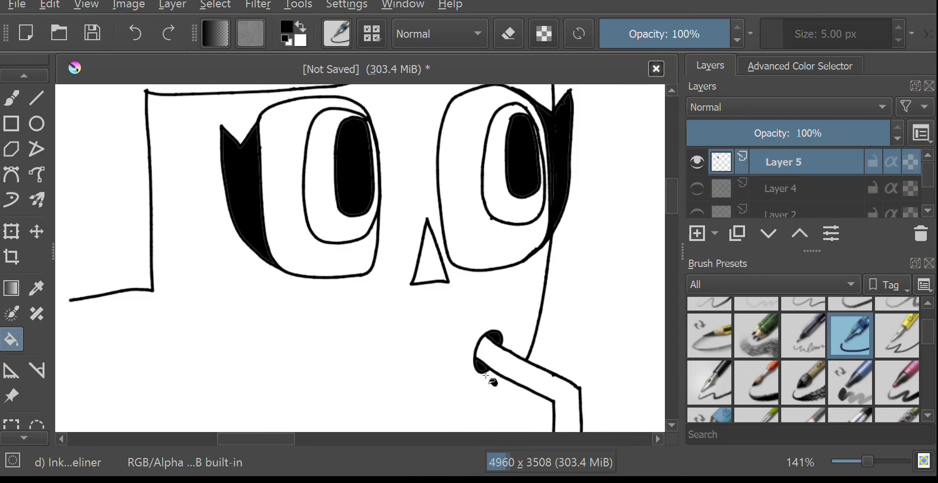
Step: Show the green sketch layers and ink the neck, its shadow line and the jaw curve across to the left cheek
left_click(697, 189)
key("b")
scroll(668, 225, "down", 3)
mouse_move(335, 280)
left_mouse_down()
mouse_move(359, 364)
mouse_move(417, 332)
mouse_move(419, 278)
left_mouse_up()
mouse_move(512, 239)
left_mouse_down()
mouse_move(385, 277)
mouse_move(418, 296)
left_mouse_up()
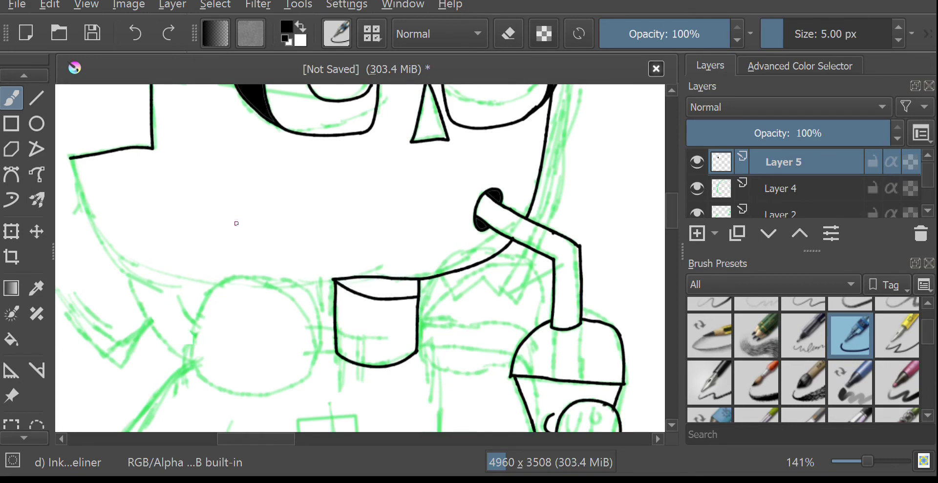
left_click_drag(296, 280, 122, 252)
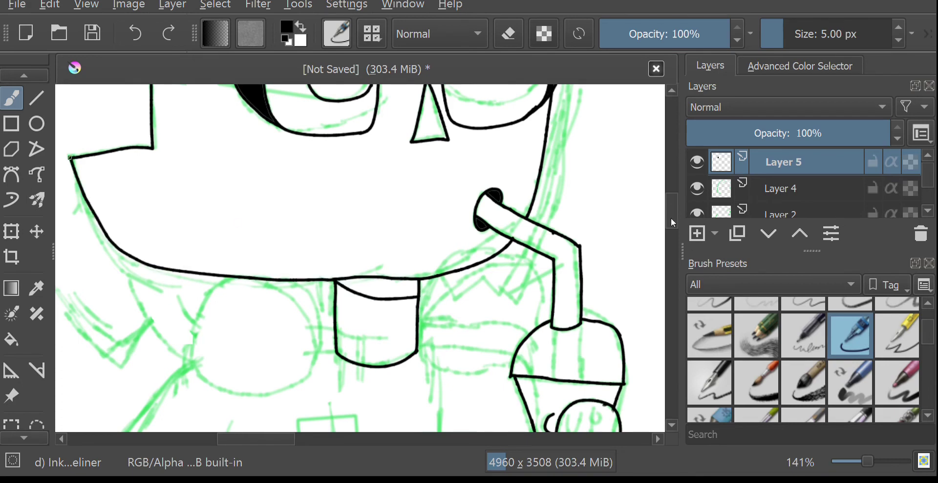
Step: Ink the rounded shape left of the neck, with a crescent along its right side and a curved piece behind it
left_click_drag(672, 220, 672, 216)
left_click_drag(281, 441, 274, 440)
left_click_drag(672, 223, 672, 237)
mouse_move(253, 210)
left_mouse_down()
mouse_move(353, 287)
mouse_move(351, 199)
left_mouse_up()
left_click_drag(379, 247, 355, 186)
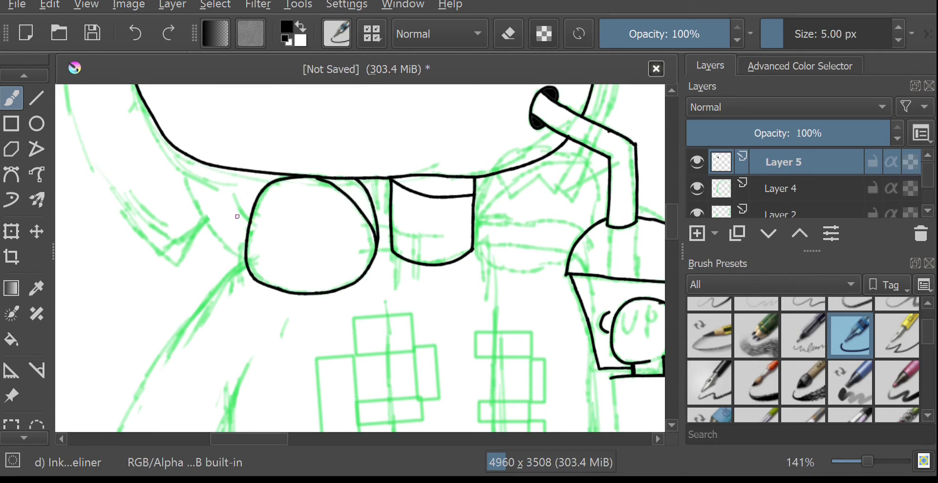
left_click_drag(191, 158, 244, 253)
Step: Hide Layer 4 and Layer 2 and fill the crescent and the curved piece around the left rounded shape with black
left_click(697, 189)
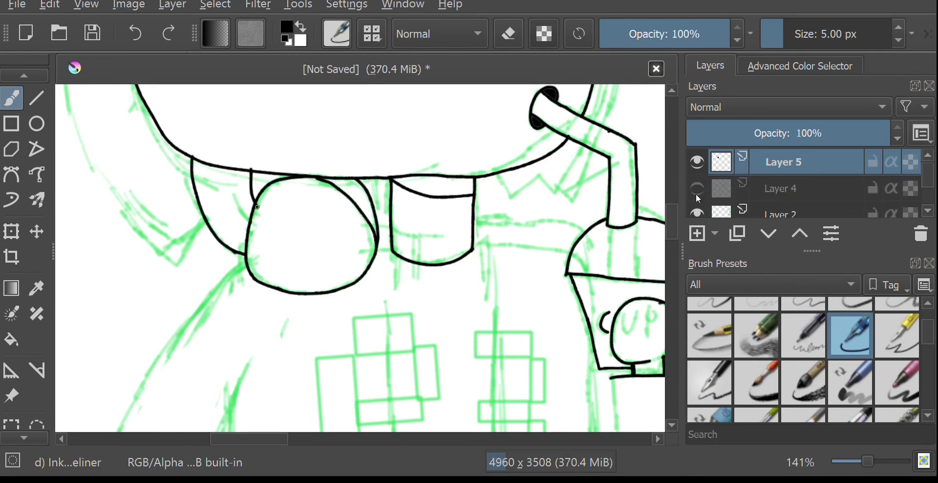
left_click(697, 213)
left_click(12, 339)
left_click(357, 196)
left_click(235, 209)
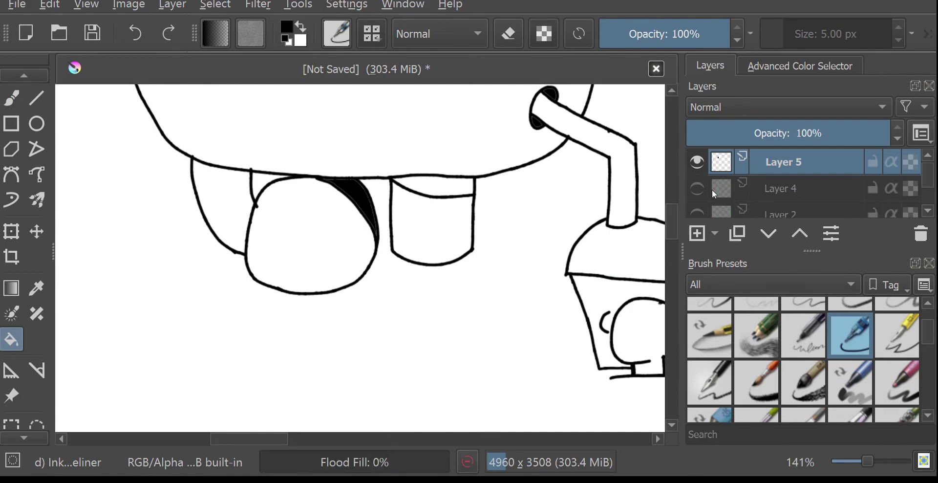
Step: Show Layer 4 and ink the rounded shape right of the neck with the crescent along its upper edge
left_click(697, 188)
key("b")
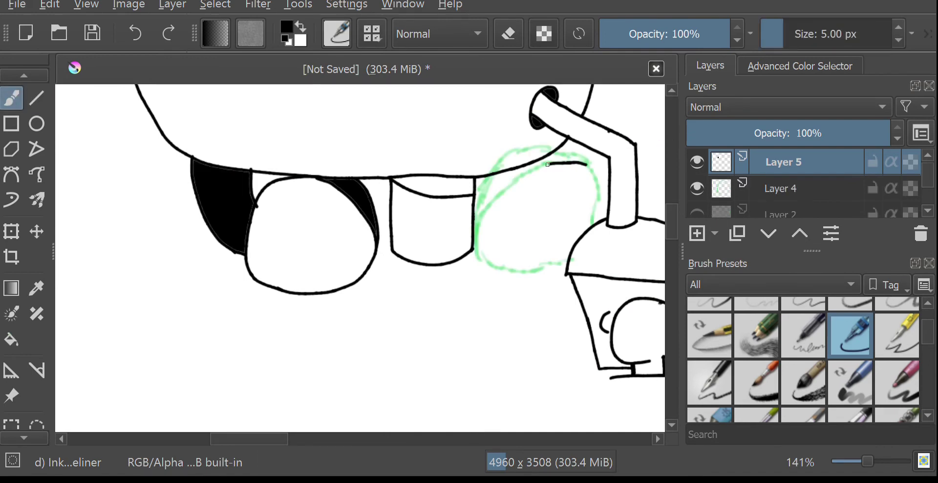
left_click_drag(480, 210, 562, 267)
left_click_drag(589, 168, 597, 225)
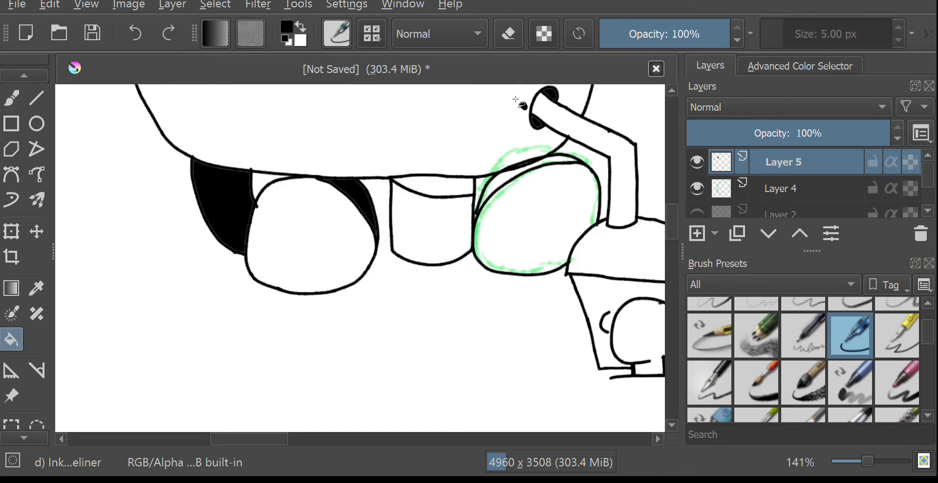
Step: Hide Layer 4 and blacken the crescent on the right rounded shape with fills and a brush stroke along its edge
left_click(697, 189)
left_click(12, 342)
scroll(444, 226, "up", 5)
scroll(444, 226, "down", 1)
left_click(444, 226)
left_click(17, 104)
left_click_drag(558, 172, 446, 215)
left_click(12, 340)
left_click(405, 259)
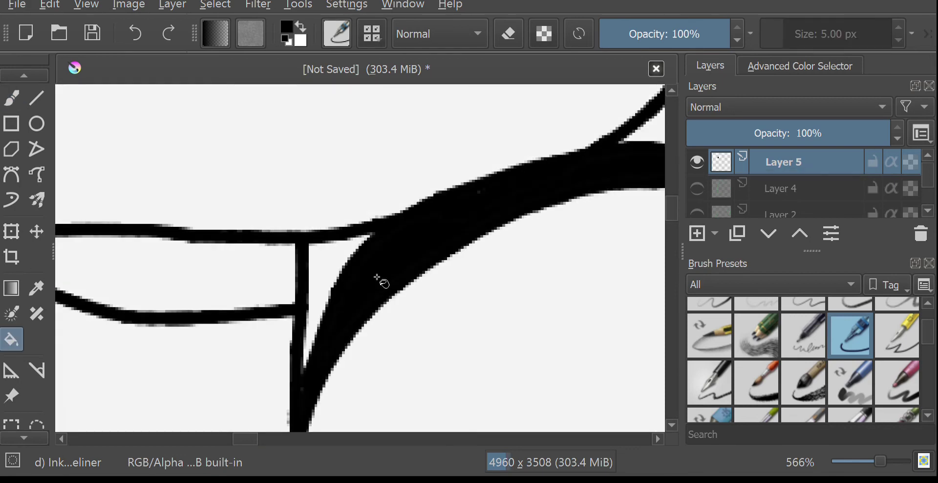
Step: Fill the remaining white area inside the right rounded shape's crescent with black
left_click(450, 313)
scroll(449, 311, "down", 8)
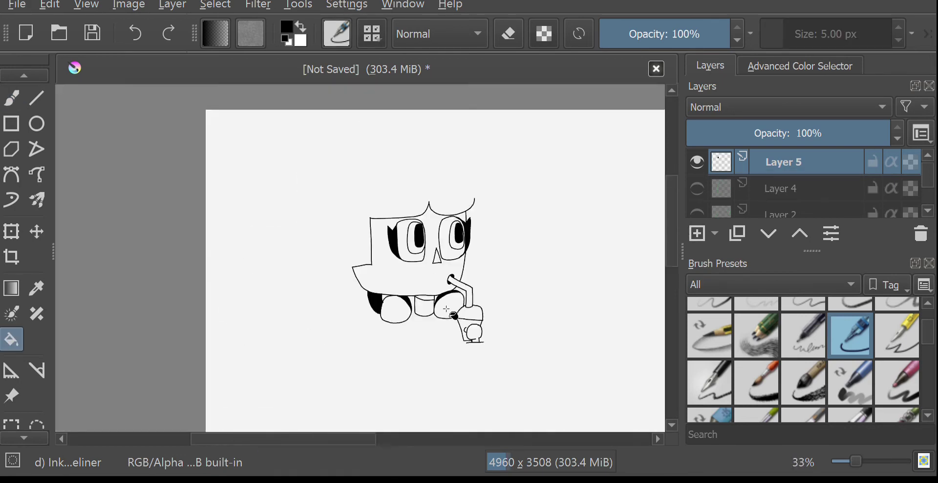
scroll(448, 310, "up", 2)
left_click(468, 359)
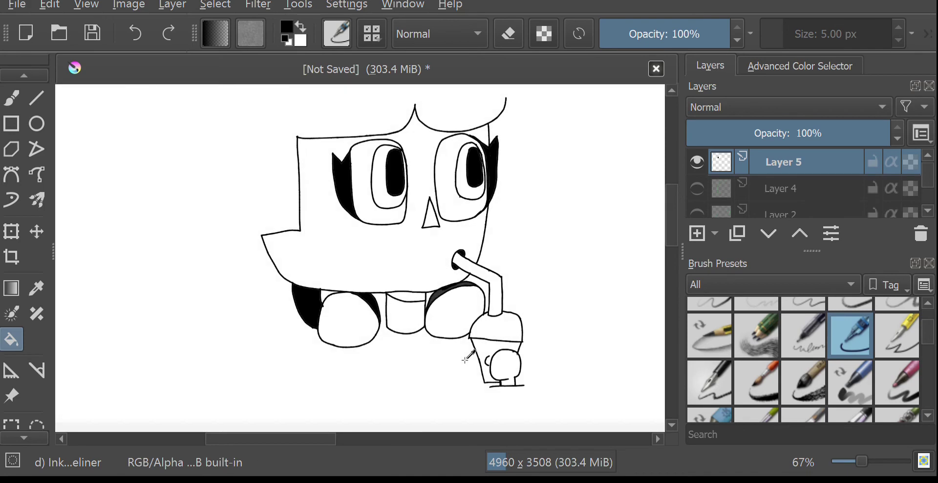
scroll(469, 315, "up", 8)
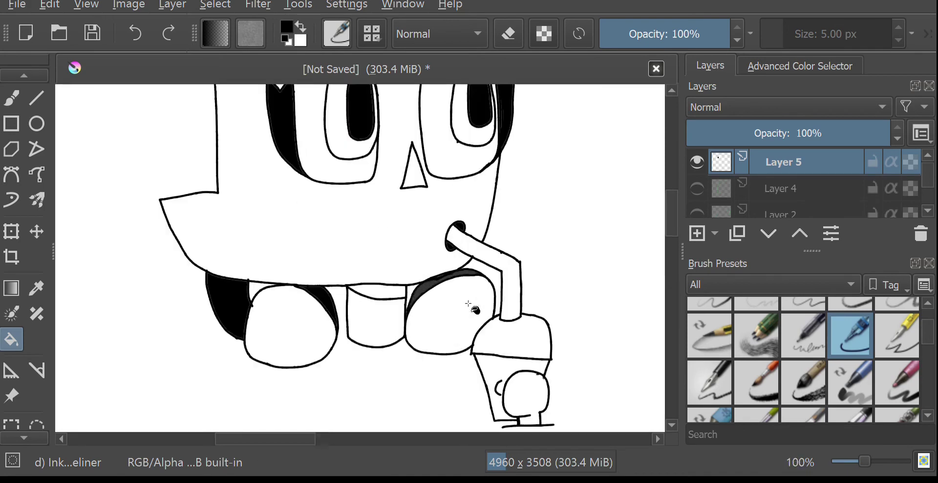
scroll(340, 286, "up", 2)
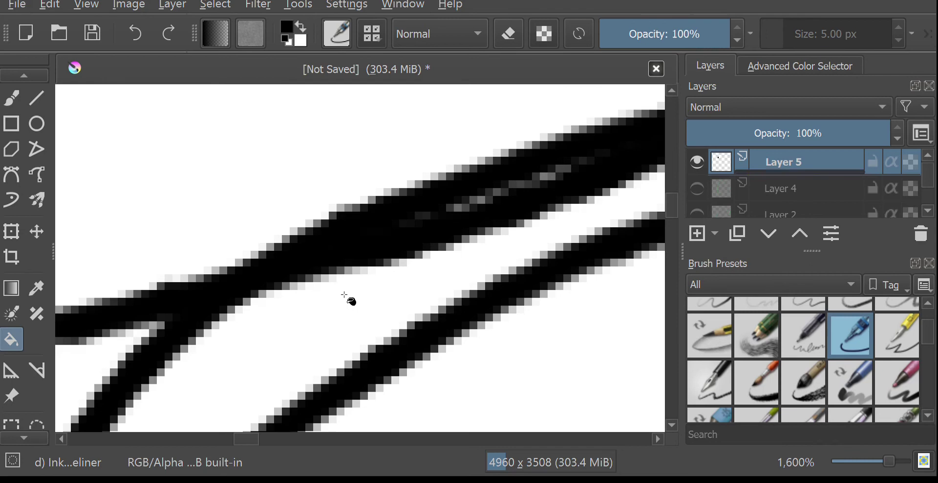
left_click(350, 299)
key("b")
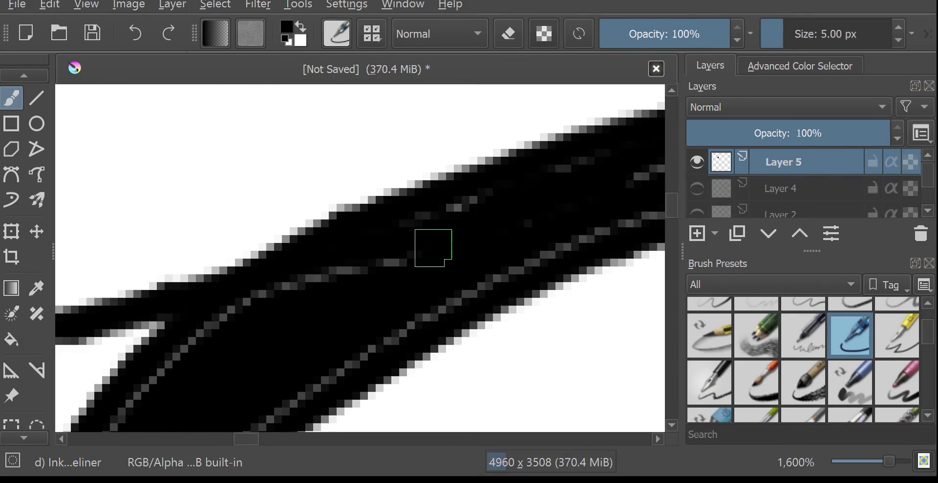
Step: Fill the narrow area between the chin line and the curve at the top of the neck with black
scroll(342, 263, "down", 6)
key("f")
left_click(309, 254)
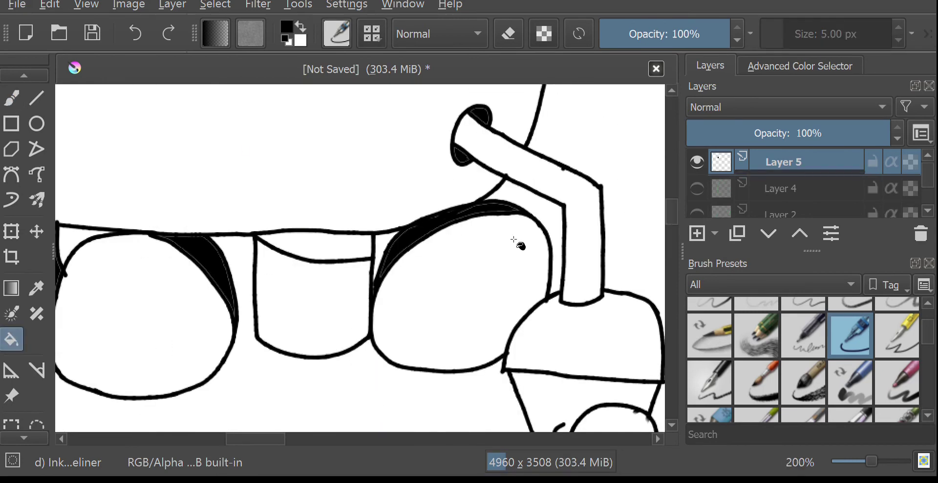
Step: Show Layer 2 and ink the outer edge of the long hair lock down to its pointed tip
left_click(697, 213)
scroll(490, 225, "down", 3)
left_click(12, 108)
left_click_drag(676, 233, 678, 210)
mouse_move(517, 135)
left_mouse_down()
mouse_move(369, 104)
mouse_move(280, 147)
mouse_move(257, 315)
mouse_move(310, 396)
left_mouse_up()
scroll(309, 395, "up", 2)
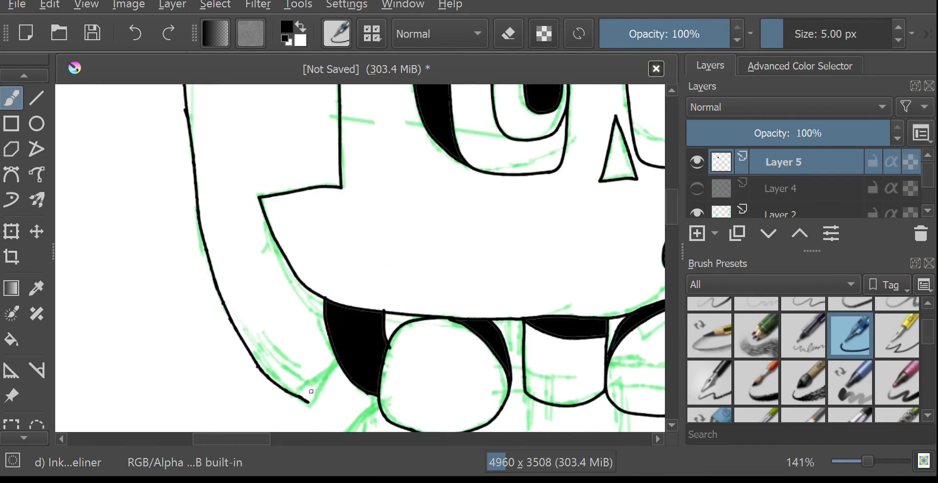
scroll(622, 249, "down", 1)
scroll(336, 305, "down", 4)
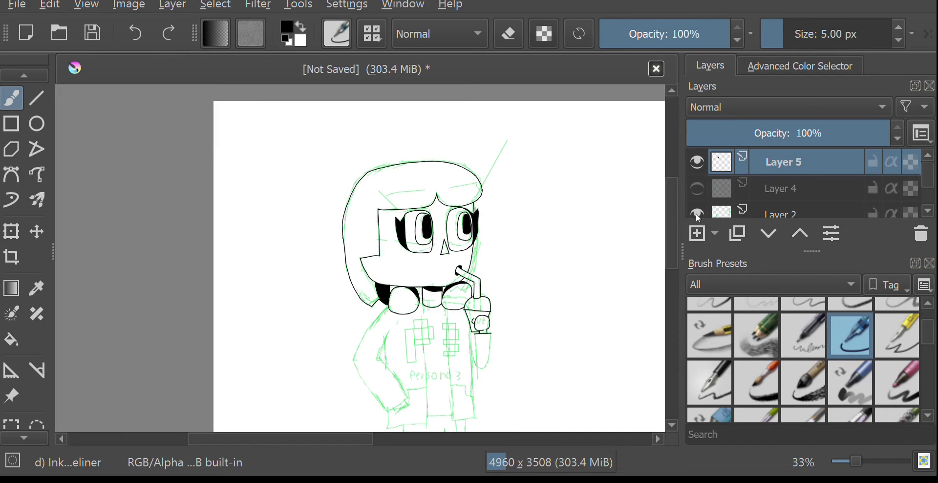
Step: Ink the left jacket half's front edge from the neck downward, and its bottom hem
scroll(544, 333, "up", 3)
left_click_drag(668, 252, 668, 225)
left_click_drag(337, 438, 328, 438)
scroll(211, 256, "up", 3)
left_click_drag(672, 237, 662, 271)
scroll(423, 309, "down", 5)
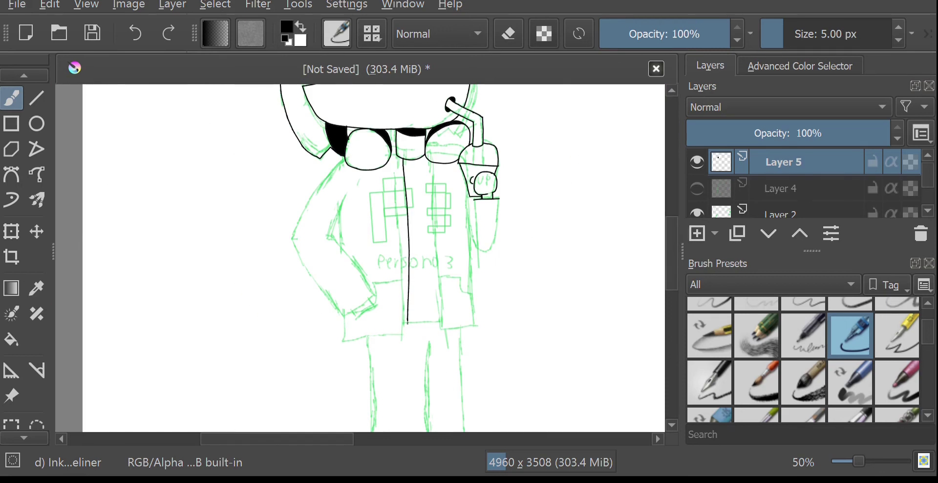
scroll(408, 322, "up", 4)
scroll(387, 349, "down", 2)
left_click_drag(387, 348, 209, 354)
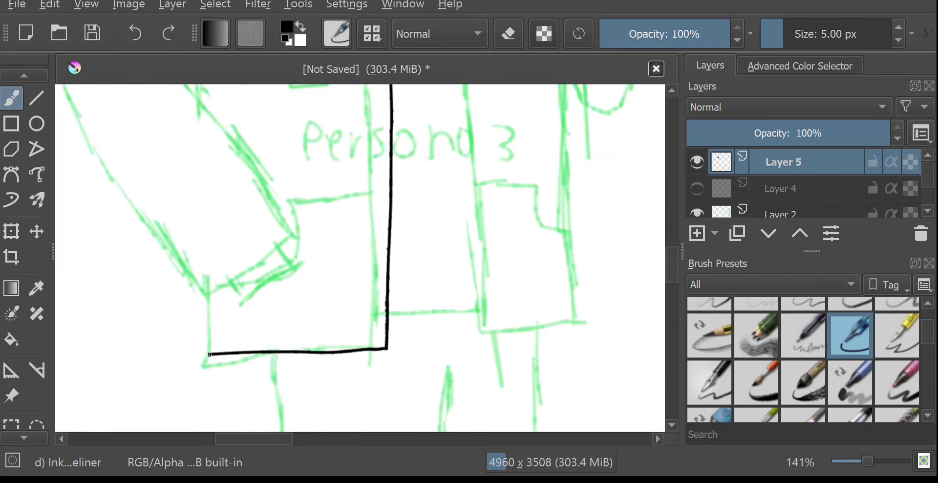
Step: Ink the cuff line of the bent arm, the hand tucked inside and the curved pocket opening around it
left_click_drag(206, 294, 292, 232)
mouse_move(390, 192)
left_mouse_down()
mouse_move(310, 201)
mouse_move(278, 273)
left_mouse_up()
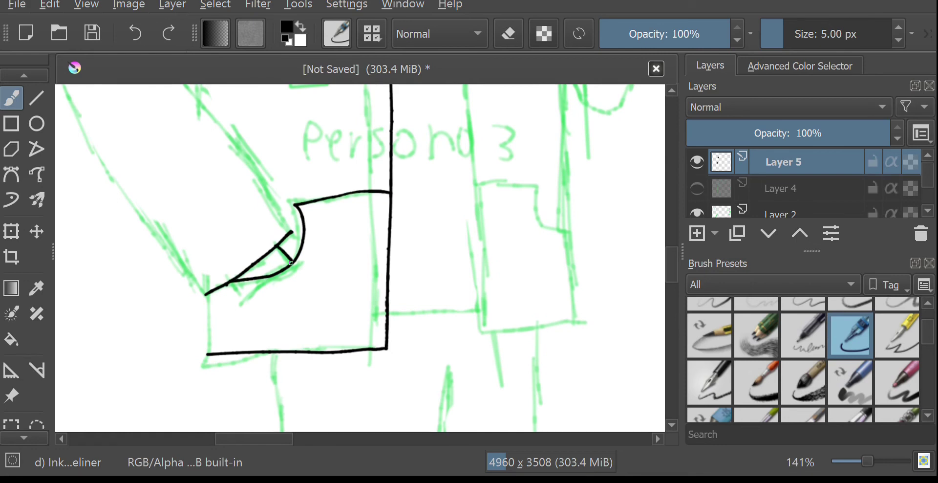
left_click_drag(669, 262, 667, 245)
Step: Ink the bent arm's inner edge and the straight jacket side line closing the gap at the elbow
left_click_drag(291, 382, 169, 219)
key("ctrl+z")
scroll(495, 193, "up", 1)
mouse_move(168, 285)
left_mouse_down()
mouse_move(216, 193)
mouse_move(215, 256)
left_mouse_up()
key("ctrl+z")
left_click_drag(216, 193, 215, 345)
Step: Ink the bent arm's outer edge from the shoulder over the elbow down to the cuff
scroll(206, 224, "down", 1)
left_click_drag(210, 112, 106, 257)
key("ctrl+z")
left_click_drag(210, 112, 105, 271)
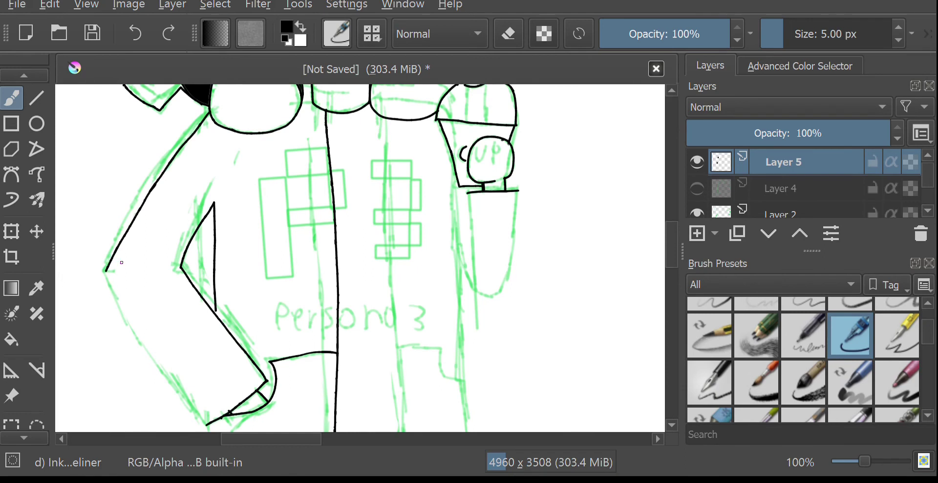
scroll(122, 263, "up", 2)
scroll(122, 263, "down", 3)
mouse_move(98, 130)
left_mouse_down()
mouse_move(184, 298)
mouse_move(280, 427)
left_mouse_up()
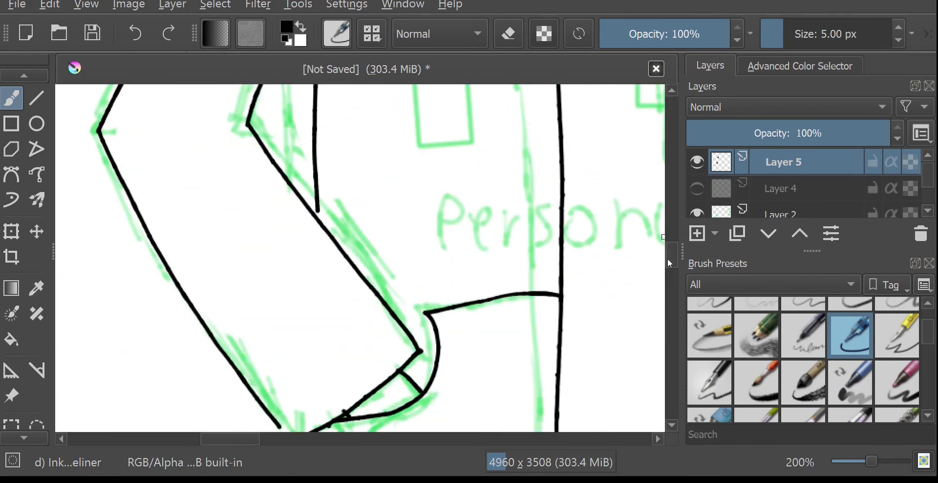
Step: Ink the short jacket side edge from the bent arm's cuff down to the hem corner
scroll(669, 259, "down", 3)
left_click_drag(297, 291, 301, 375)
scroll(394, 362, "down", 5)
scroll(392, 154, "up", 5)
Step: Ink the part of the blocky letter P that projects past the left jacket half's front edge
scroll(676, 254, "up", 3)
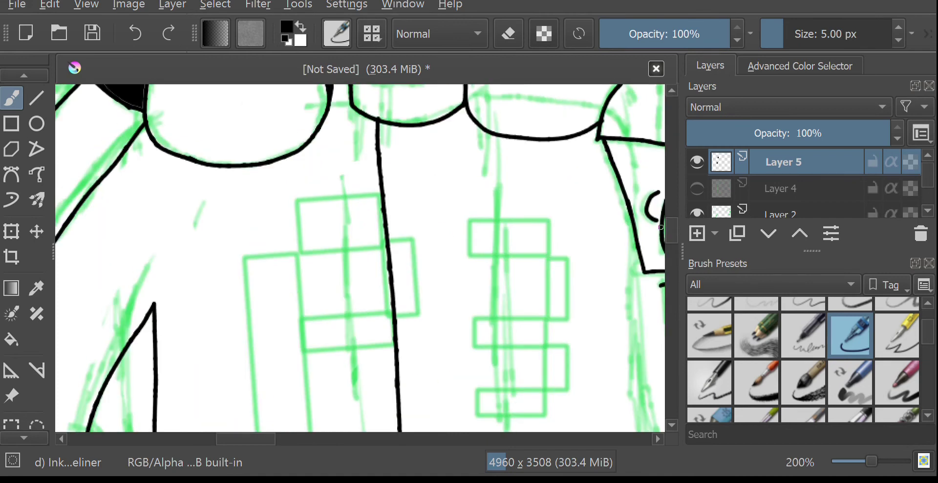
left_click_drag(388, 240, 397, 315)
scroll(527, 285, "down", 2)
Step: Ink the right jacket half's outer edge and its bottom hem
mouse_move(671, 223)
left_mouse_down()
mouse_move(671, 245)
mouse_move(670, 232)
left_mouse_up()
scroll(664, 244, "down", 2)
left_click_drag(581, 97, 591, 254)
key("ctrl+z")
left_click_drag(585, 89, 594, 361)
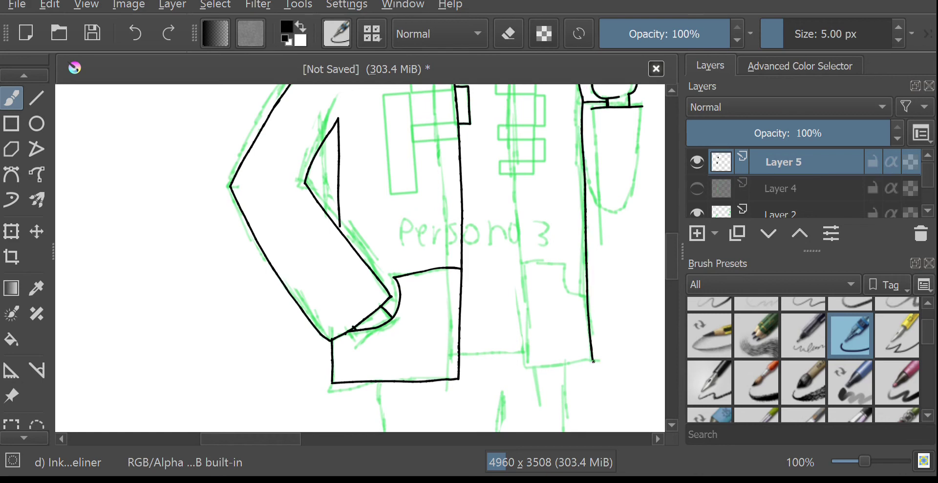
scroll(652, 235, "up", 1)
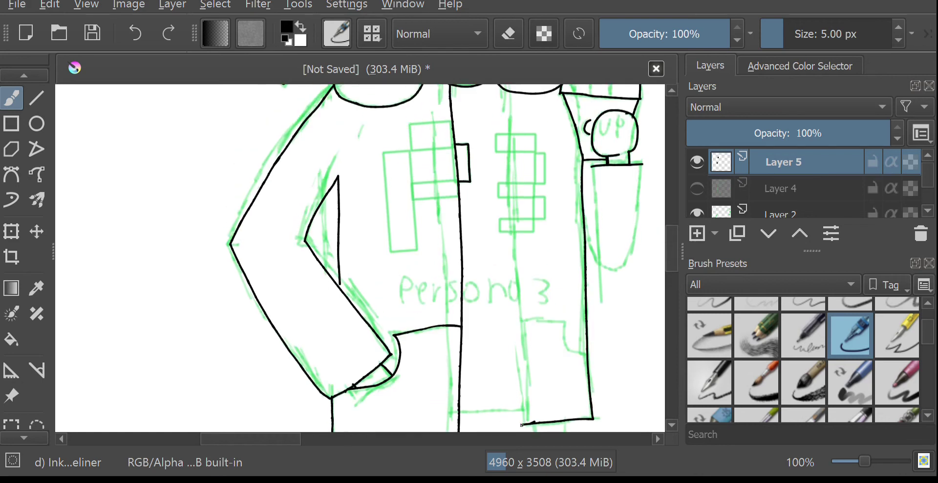
scroll(666, 274, "down", 3)
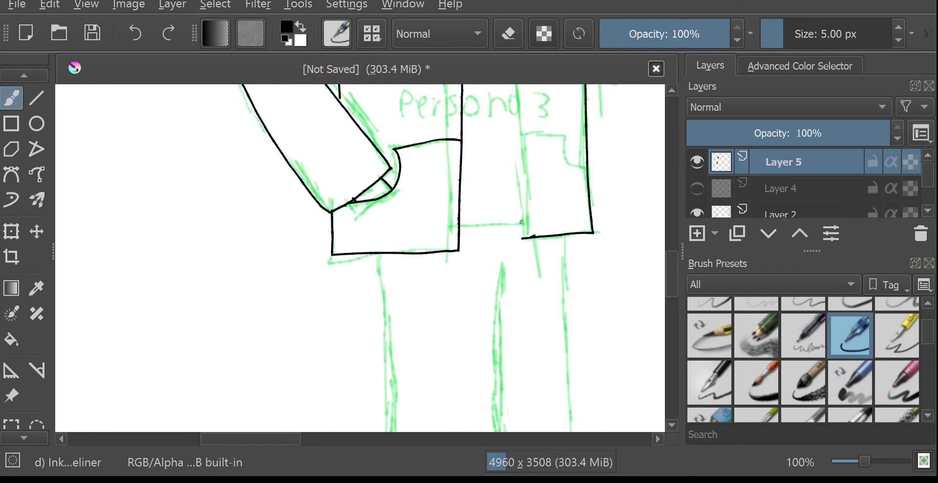
Step: Ink the right jacket half's front edge from the hem up to the neck
left_click_drag(518, 156, 518, 84)
scroll(581, 299, "up", 4)
left_click_drag(518, 316, 513, 198)
scroll(505, 160, "up", 2)
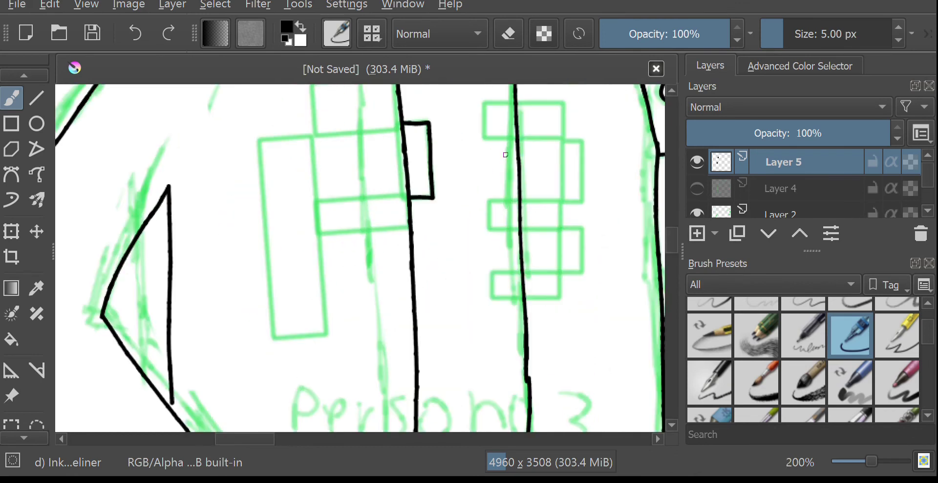
Step: Ink the three small blocks of the blocky 3 that project onto the shirt from the right jacket half's front edge
mouse_move(520, 270)
left_mouse_down()
mouse_move(503, 296)
mouse_move(526, 293)
left_mouse_up()
left_click_drag(519, 198, 517, 231)
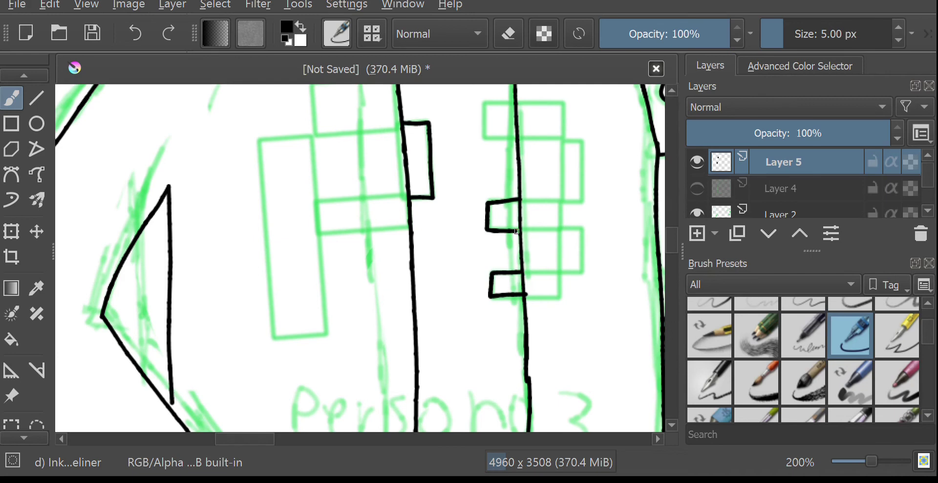
left_click_drag(515, 155, 511, 126)
Step: Ink the letters "ona" on the shirt between the two jacket halves
scroll(572, 247, "down", 5)
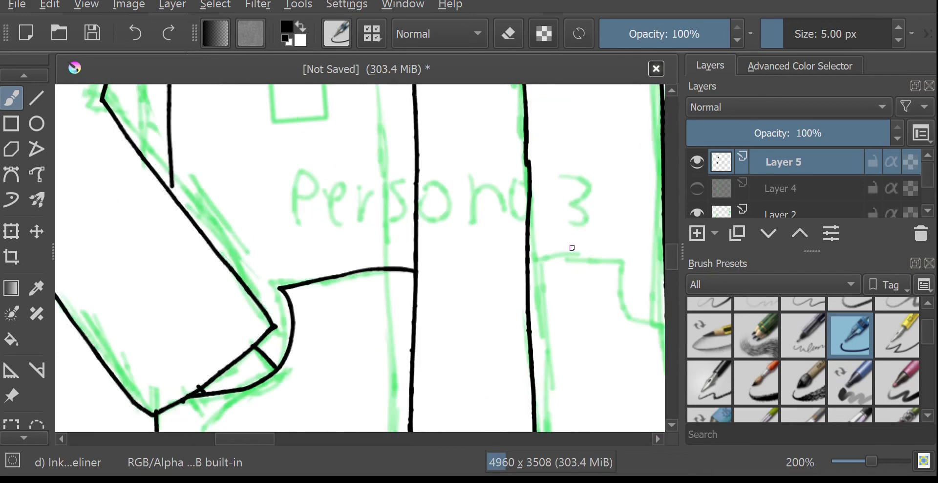
left_click_drag(432, 185, 493, 213)
left_click_drag(519, 186, 519, 219)
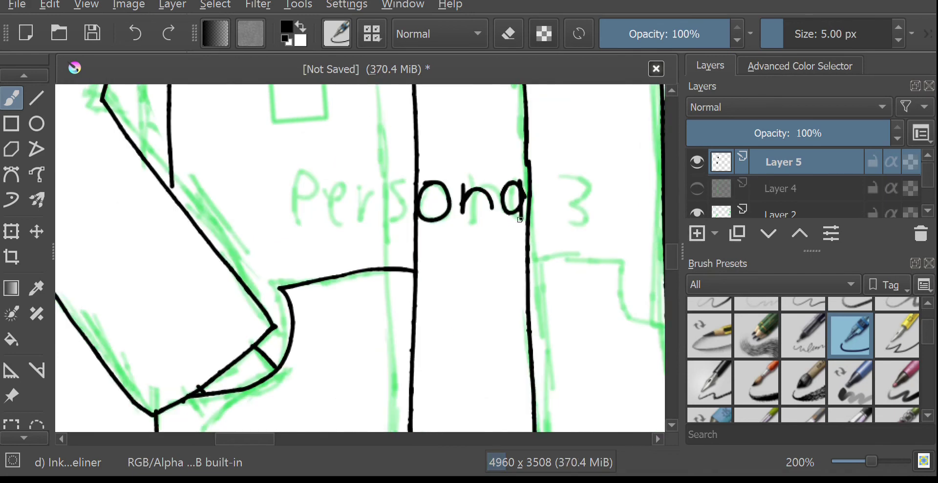
Step: Ink the pocket's top line and curved opening on the right jacket half
left_click_drag(671, 255, 671, 266)
left_click_drag(260, 439, 293, 441)
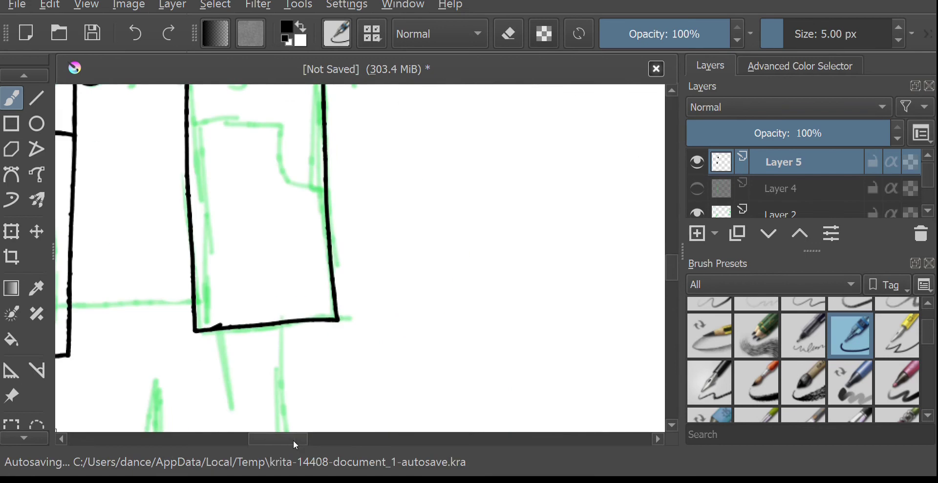
left_click_drag(188, 122, 321, 185)
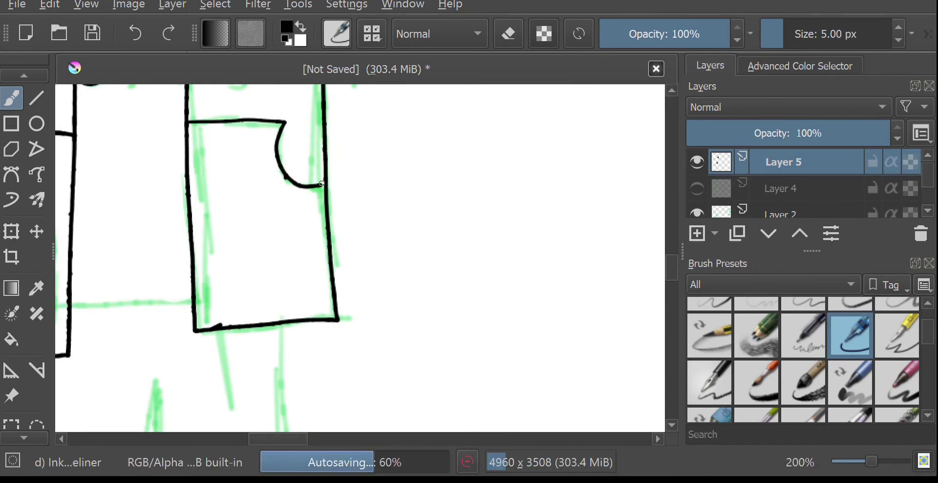
Step: Ink both trouser legs with their side lines, dividing line and lower hems
mouse_move(672, 268)
left_mouse_down()
mouse_move(649, 289)
mouse_move(672, 304)
left_mouse_up()
left_click_drag(263, 299, 499, 279)
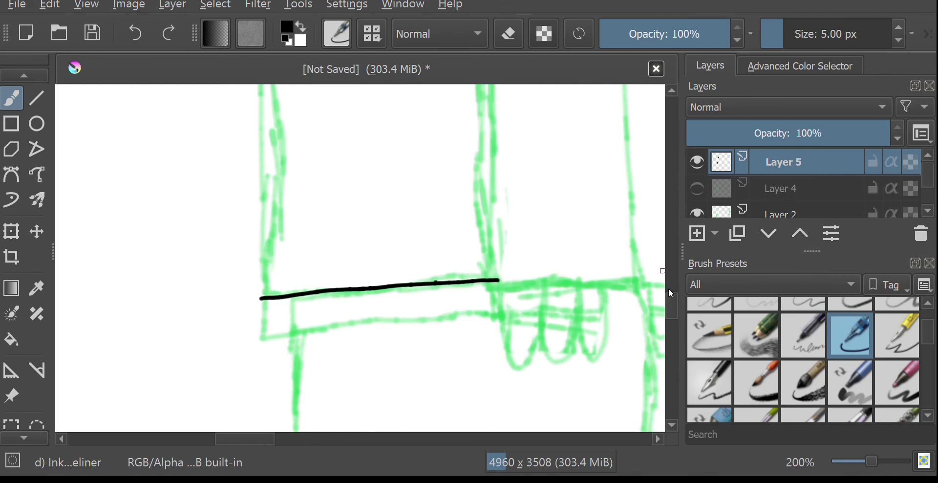
left_click_drag(672, 294, 672, 281)
scroll(501, 309, "down", 1)
left_click_drag(323, 128, 334, 424)
left_click_drag(499, 149, 499, 413)
scroll(674, 295, "down", 1)
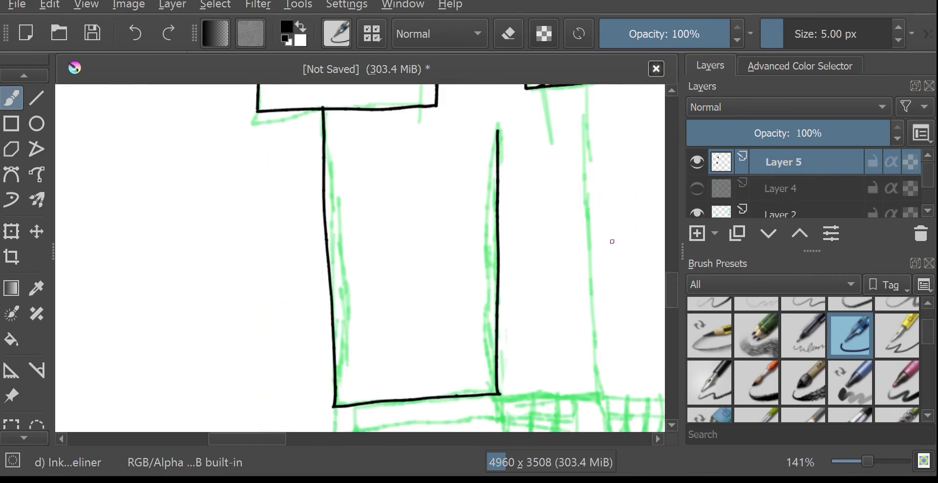
mouse_move(584, 93)
left_mouse_down()
mouse_move(604, 393)
mouse_move(499, 392)
left_mouse_up()
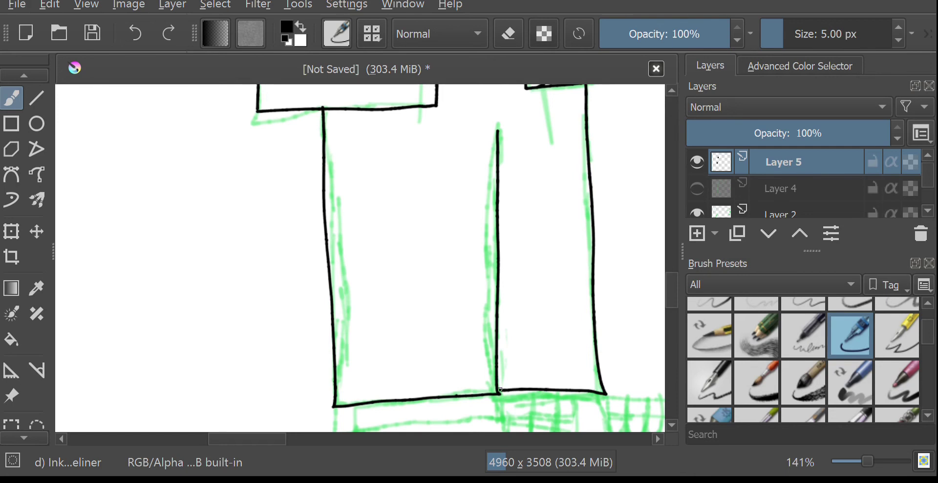
Step: Ink the front shoe's outline below the trouser leg and the sole line along its base
scroll(665, 316, "down", 5)
left_click_drag(340, 229, 337, 348)
scroll(333, 356, "right", 5)
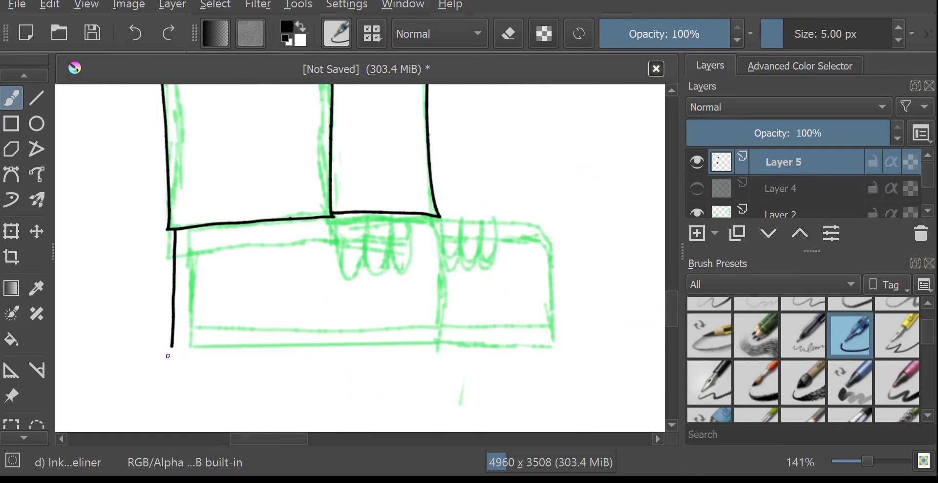
mouse_move(332, 215)
left_mouse_down()
mouse_move(430, 227)
mouse_move(438, 345)
left_mouse_up()
scroll(396, 340, "up", 1)
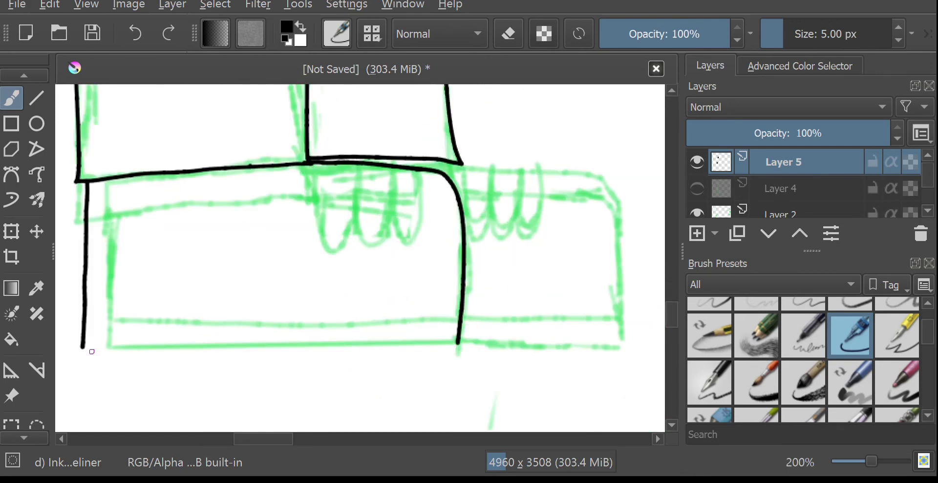
left_click_drag(81, 347, 458, 342)
left_click_drag(85, 318, 453, 315)
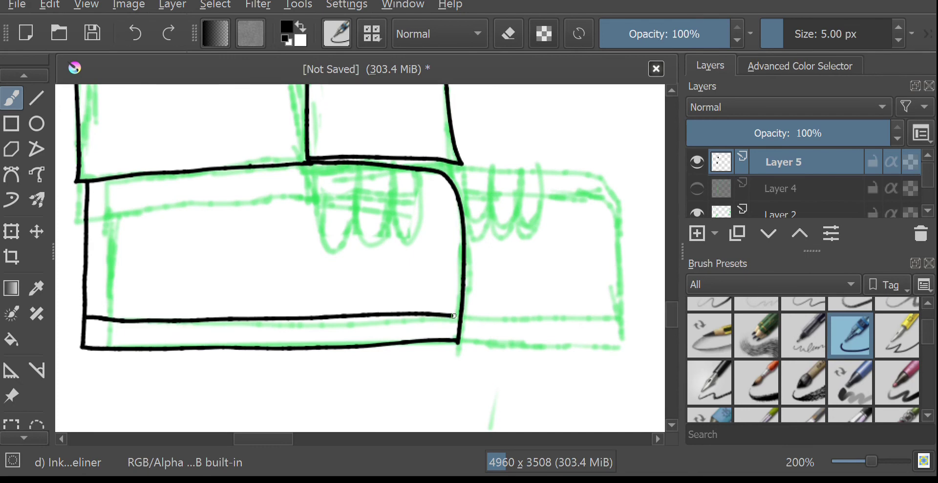
Step: Ink three rounded lace loops on the front shoe, undoing the first attempt and redrawing them
mouse_move(310, 164)
left_mouse_down()
mouse_move(362, 200)
mouse_move(367, 167)
left_mouse_up()
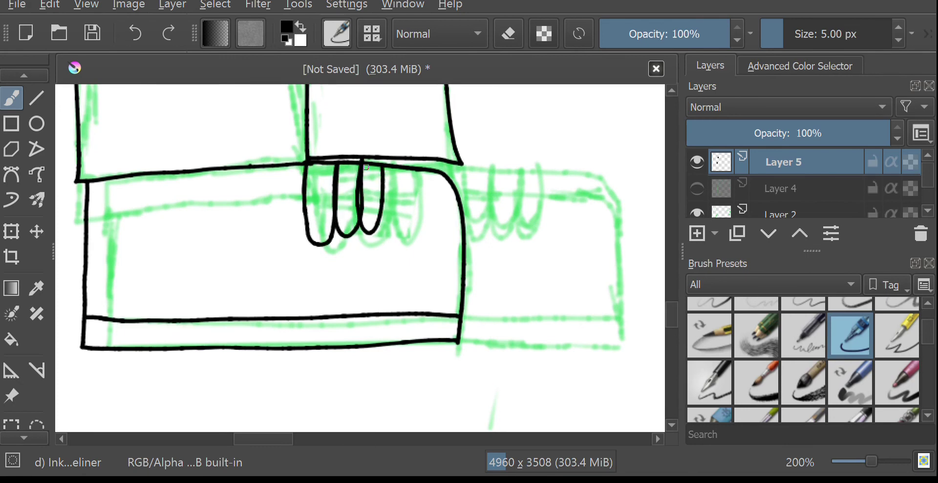
key("ctrl+z")
mouse_move(308, 164)
left_mouse_down()
mouse_move(335, 168)
mouse_move(362, 230)
mouse_move(371, 161)
left_mouse_up()
Step: Ink the rear shoe's outline, its sole line and its rounded lace loops
left_click_drag(674, 315, 674, 309)
left_click_drag(282, 443, 300, 443)
mouse_move(278, 244)
left_mouse_down()
mouse_move(427, 279)
mouse_move(434, 425)
left_mouse_up()
scroll(673, 314, "down", 3)
left_click_drag(275, 335, 431, 338)
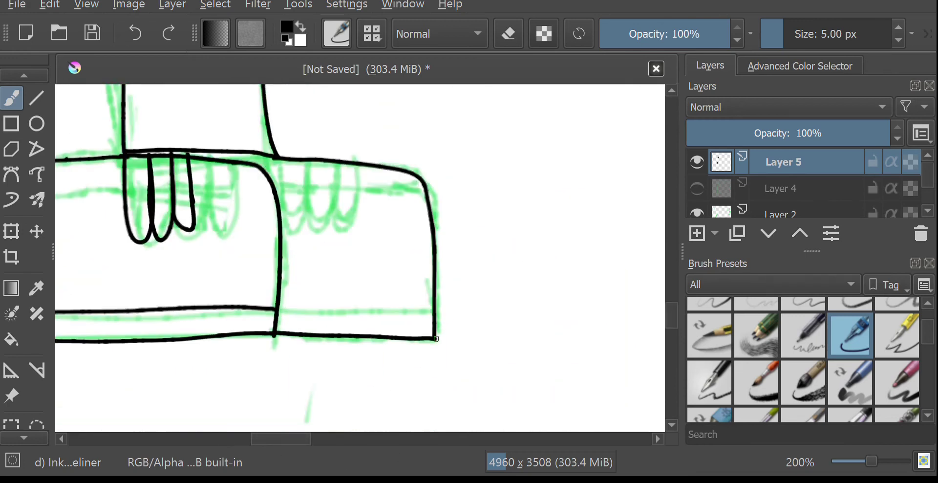
left_click_drag(277, 307, 435, 307)
left_click_drag(270, 157, 337, 160)
Step: Hide Layer 2, show Layer 4 and fill the four small blocks on the shirt with black
scroll(336, 161, "down", 3)
scroll(670, 236, "up", 10)
scroll(259, 381, "down", 1)
scroll(322, 342, "up", 5)
key("f")
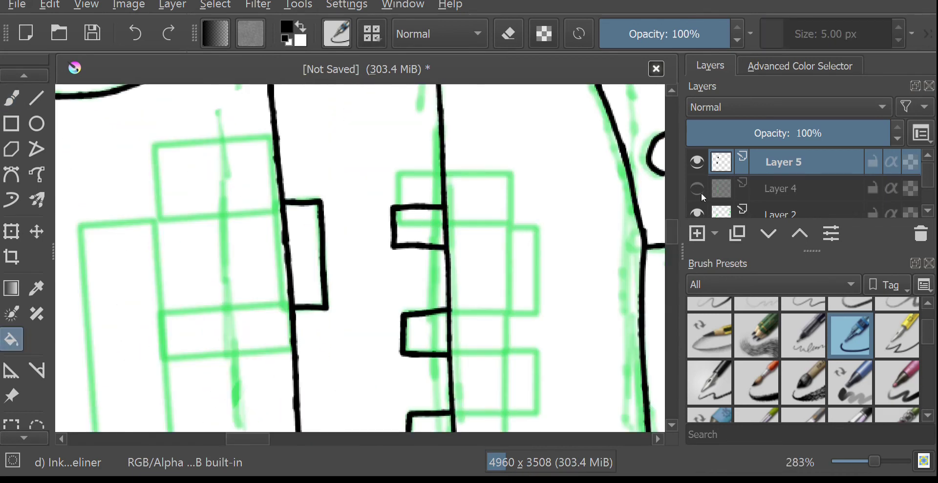
left_click(697, 213)
left_click(697, 188)
left_click(441, 233)
left_click_drag(671, 231, 670, 248)
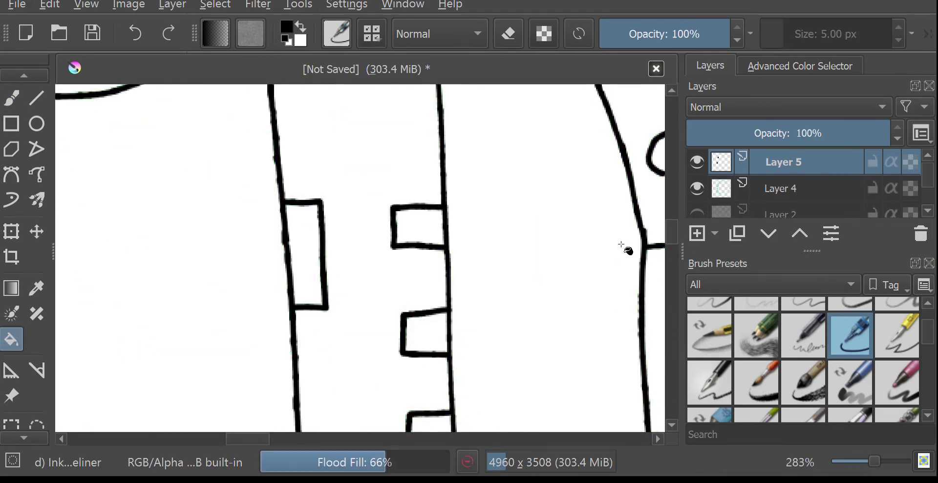
left_click(442, 257)
left_click(433, 163)
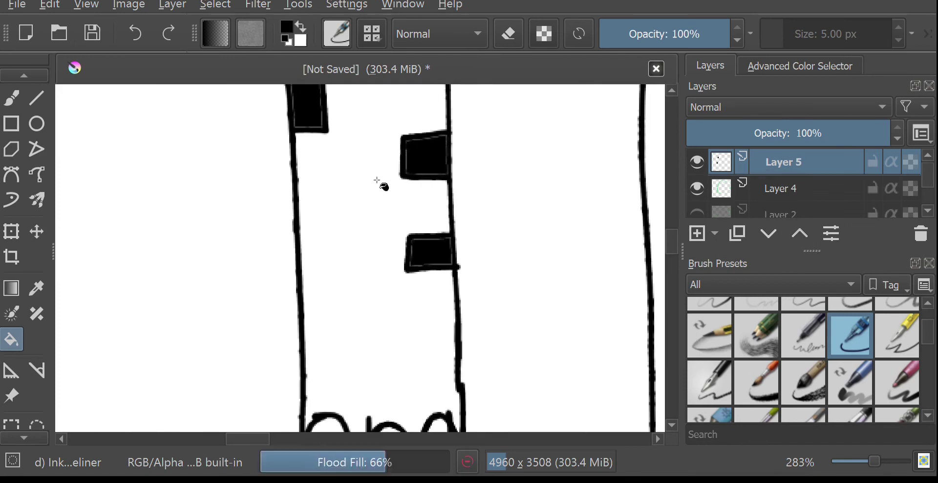
Step: Show Layer 2 and ink the tapered U-shaped sleeve of the raised arm below the hand, replacing the undone strokes
scroll(353, 224, "down", 4)
scroll(371, 222, "up", 2)
left_click(697, 213)
key("b")
mouse_move(481, 175)
left_mouse_down()
mouse_move(488, 280)
mouse_move(537, 294)
left_mouse_up()
left_click_drag(546, 217, 532, 356)
key("ctrl+z")
key("ctrl+z")
mouse_move(489, 283)
left_mouse_down()
mouse_move(527, 305)
mouse_move(547, 189)
left_mouse_up()
Step: Erase the overshooting line end at the raised sleeve's upper outer corner with the Eraser Small preset
scroll(551, 176, "up", 4)
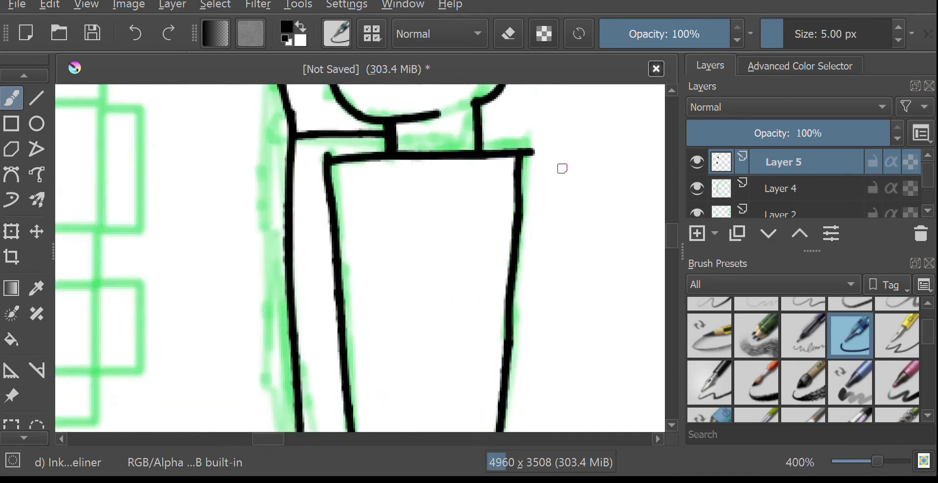
key("e")
key("e")
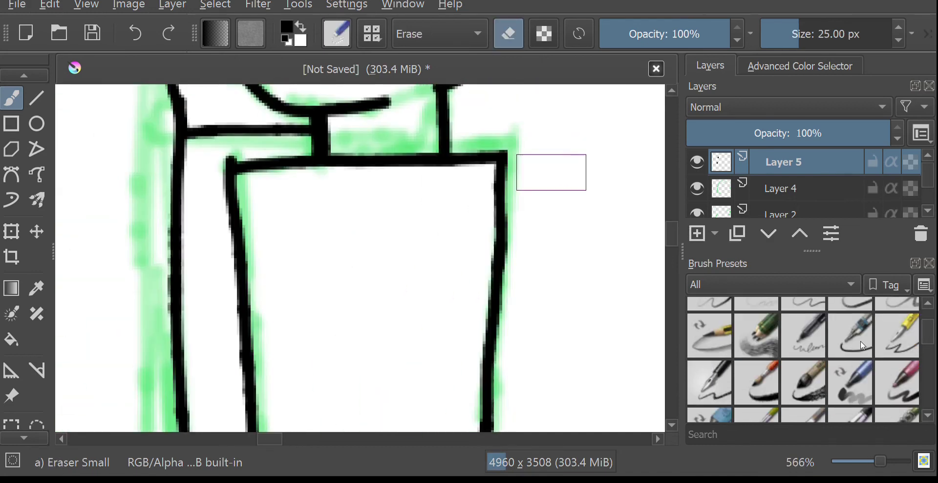
Step: Ink the curve joining the raised sleeve's lower end to the jacket edge, and hide Layer 2 and Layer 4
scroll(488, 310, "down", 2)
left_click_drag(379, 356, 335, 315)
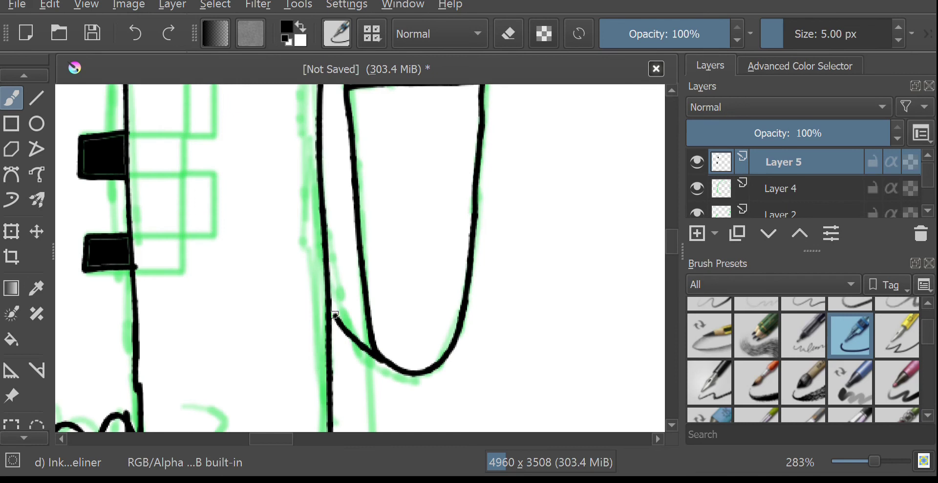
scroll(334, 308, "up", 3)
left_click(697, 212)
scroll(254, 219, "down", 4)
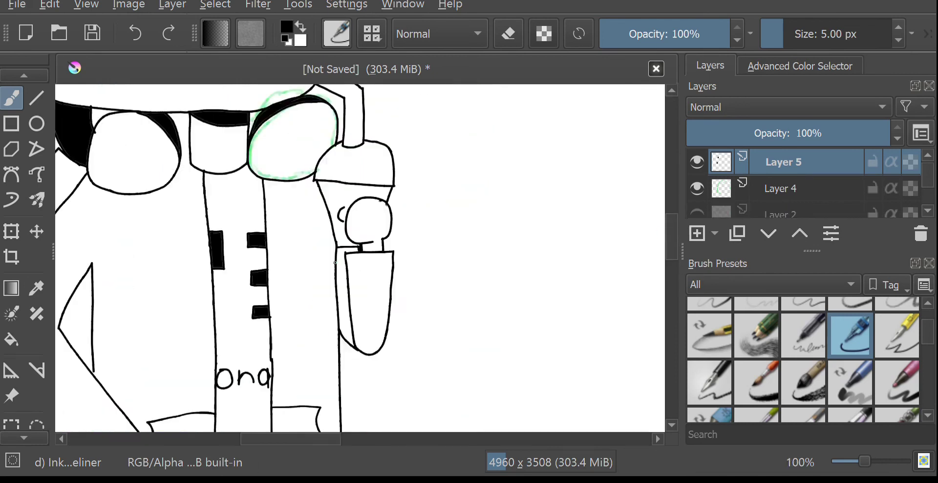
left_click(697, 188)
scroll(371, 180, "up", 1)
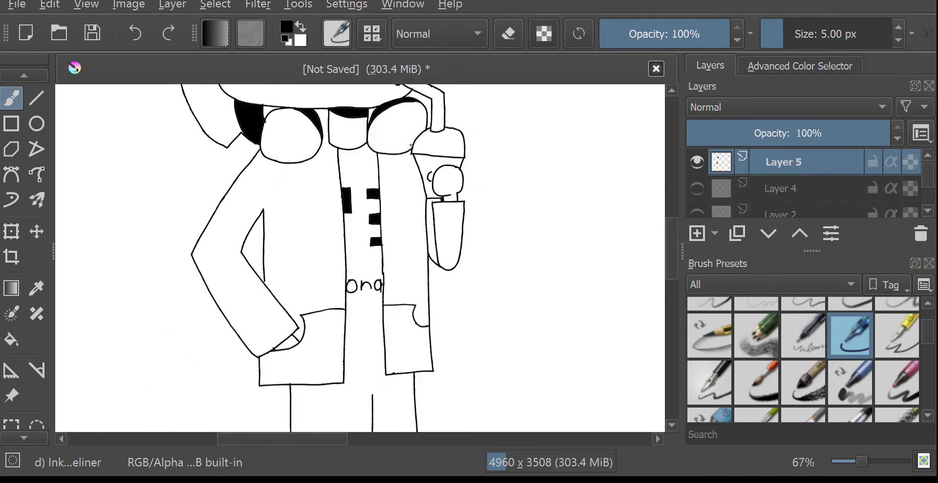
Step: Undo the last pen stroke and ink a short line on the figure's upper body
scroll(364, 166, "up", 3)
key("ctrl+z")
left_click_drag(306, 197, 336, 191)
scroll(550, 237, "down", 6)
left_click_drag(329, 439, 352, 442)
left_click_drag(673, 274, 673, 280)
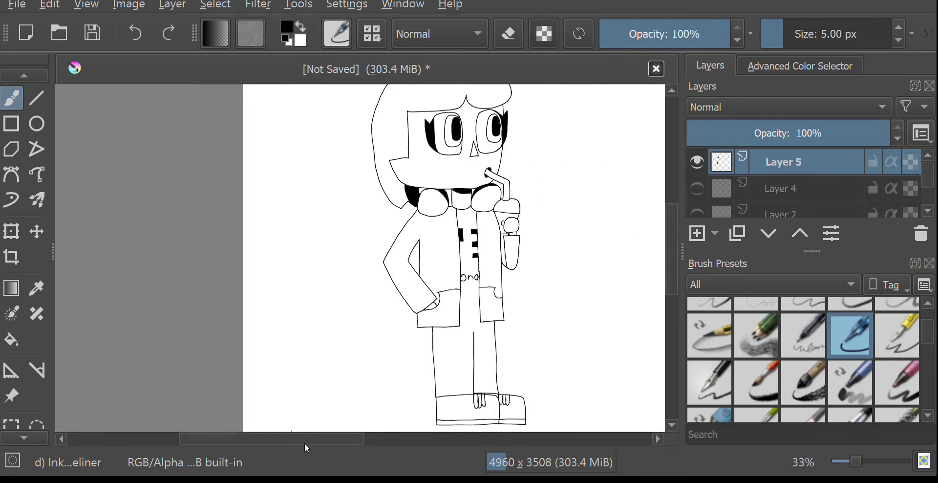
Step: Show Layer 2 so that the second character's green sketch can be traced
left_click_drag(295, 442, 310, 442)
left_click_drag(673, 282, 674, 280)
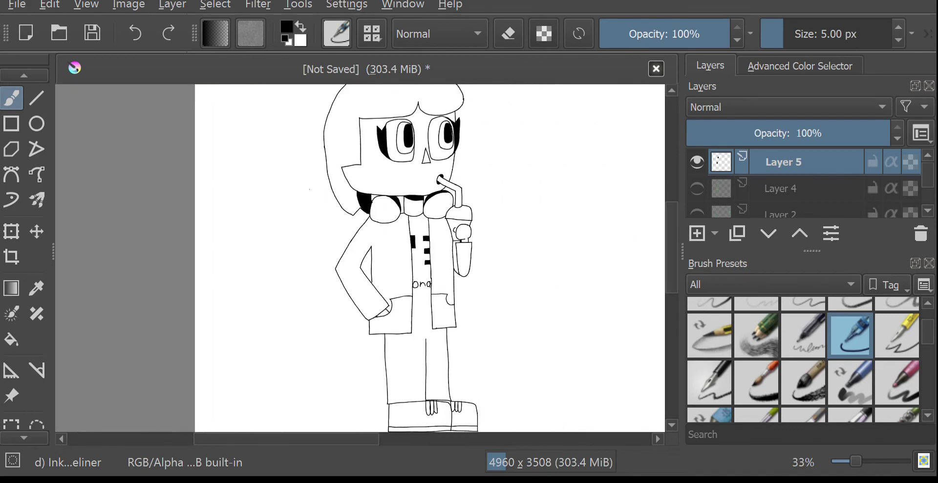
left_click_drag(373, 441, 461, 441)
left_click(697, 189)
left_click(697, 189)
left_click(697, 213)
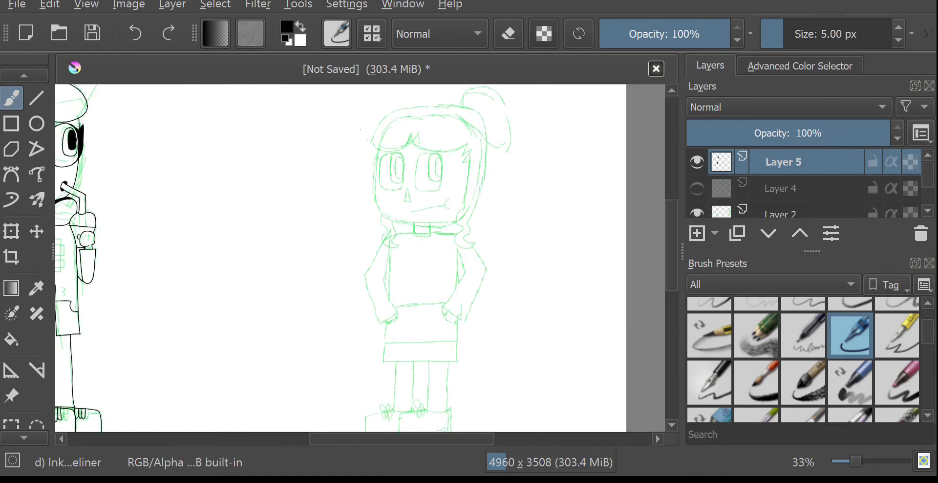
Step: Ink the outline, iris and pupil of the second character's right-hand eye over the green sketch
scroll(435, 176, "up", 5)
left_click_drag(675, 212, 675, 207)
left_click_drag(462, 438, 472, 439)
mouse_move(462, 143)
left_mouse_down()
mouse_move(362, 144)
mouse_move(388, 136)
mouse_move(321, 268)
mouse_move(372, 370)
mouse_move(453, 362)
mouse_move(481, 261)
mouse_move(477, 164)
mouse_move(450, 139)
mouse_move(401, 260)
mouse_move(442, 320)
mouse_move(475, 305)
mouse_move(436, 203)
mouse_move(480, 255)
mouse_move(477, 164)
mouse_move(442, 152)
mouse_move(503, 183)
left_mouse_up()
key("ctrl+z")
key("ctrl+z")
mouse_move(462, 138)
left_mouse_down()
mouse_move(504, 190)
mouse_move(542, 151)
left_mouse_up()
mouse_move(468, 354)
left_mouse_down()
mouse_move(509, 291)
mouse_move(542, 201)
left_mouse_up()
key("ctrl+z")
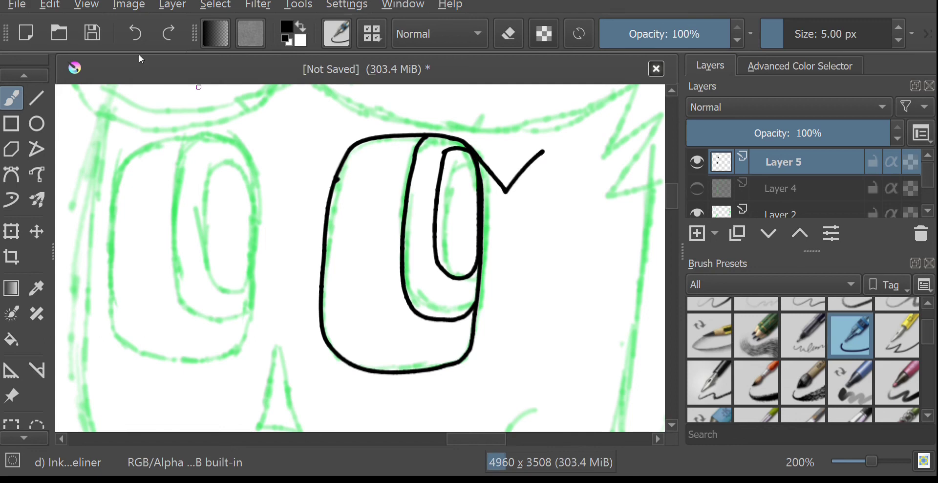
left_click(136, 38)
Step: Ink the pointed eyelash shape along the right-hand eye's outer edge, down to the eye's lower corner
left_click_drag(463, 138, 499, 182)
key("ctrl+z")
mouse_move(466, 142)
left_mouse_down()
mouse_move(498, 182)
mouse_move(525, 157)
mouse_move(514, 246)
left_mouse_up()
key("ctrl+z")
left_click_drag(469, 354, 534, 201)
key("ctrl+z")
key("ctrl+z")
key("ctrl+z")
mouse_move(476, 156)
left_mouse_down()
mouse_move(505, 193)
mouse_move(537, 157)
mouse_move(502, 321)
mouse_move(464, 349)
left_mouse_up()
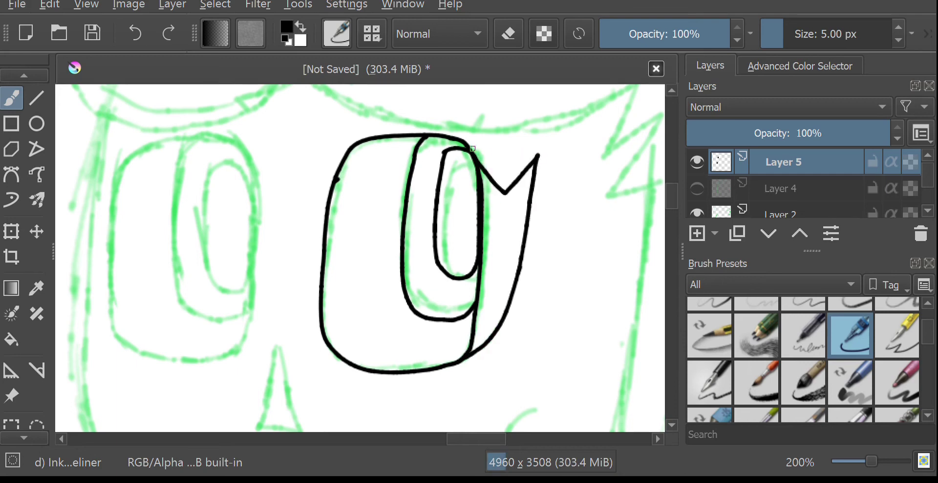
Step: Ink the outline, iris and pupil of the second character's left-hand eye
left_click_drag(449, 439, 428, 439)
mouse_move(451, 141)
left_mouse_down()
mouse_move(336, 194)
mouse_move(332, 337)
mouse_move(488, 376)
left_mouse_up()
left_click_drag(410, 364, 438, 358)
key("ctrl+z")
key("ctrl+z")
mouse_move(441, 132)
left_mouse_down()
mouse_move(346, 159)
mouse_move(327, 259)
mouse_move(456, 353)
mouse_move(473, 280)
mouse_move(439, 143)
mouse_move(425, 317)
mouse_move(472, 296)
left_mouse_up()
mouse_move(422, 206)
left_mouse_down()
mouse_move(467, 220)
mouse_move(436, 165)
mouse_move(467, 176)
left_mouse_up()
key("ctrl+z")
left_click(438, 132)
Step: Ink the pointed eyelash shape along the left-hand eye's outer edge
left_click_drag(347, 161, 309, 265)
key("ctrl+z")
left_click_drag(346, 346, 331, 177)
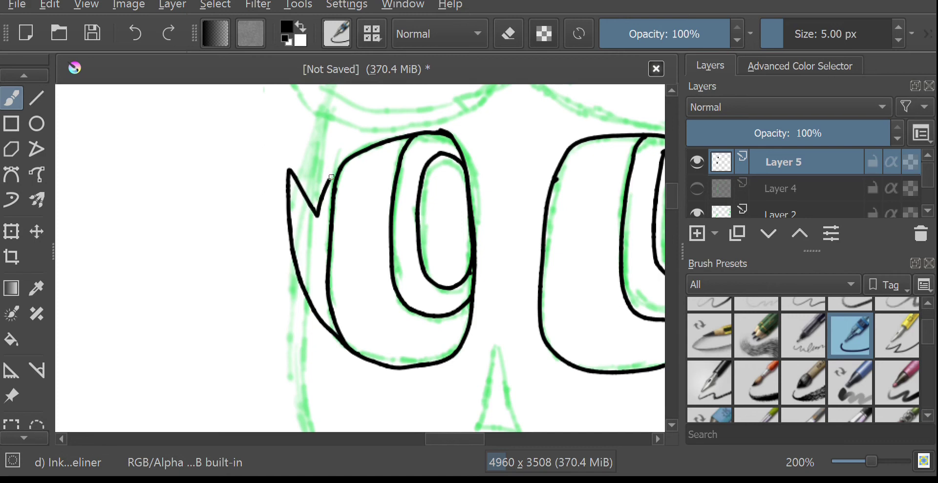
Step: Ink the narrow triangular nose between and below the eyes, redrawing the undone strokes
left_click_drag(453, 438, 458, 438)
left_click_drag(671, 201, 671, 210)
mouse_move(454, 215)
left_mouse_down()
mouse_move(464, 288)
mouse_move(455, 214)
mouse_move(426, 289)
left_mouse_up()
key("ctrl+z")
key("ctrl+z")
key("ctrl+shift+z")
key("ctrl+z")
left_click_drag(447, 219, 455, 295)
key("ctrl+z")
mouse_move(447, 218)
left_mouse_down()
mouse_move(454, 296)
mouse_move(450, 221)
left_mouse_up()
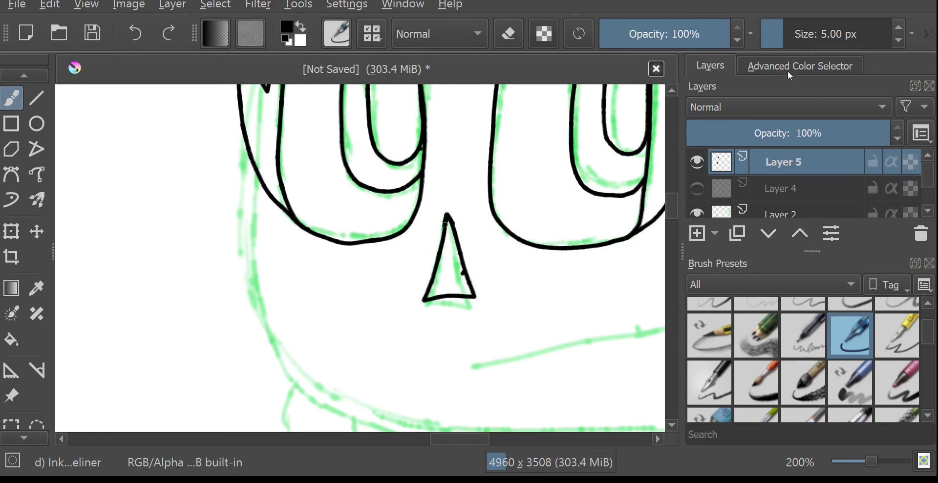
Step: Cover the stray bump on the nose's right edge with white and redraw that edge in black
left_click(801, 67)
left_click(834, 166)
left_click(712, 66)
left_click(801, 67)
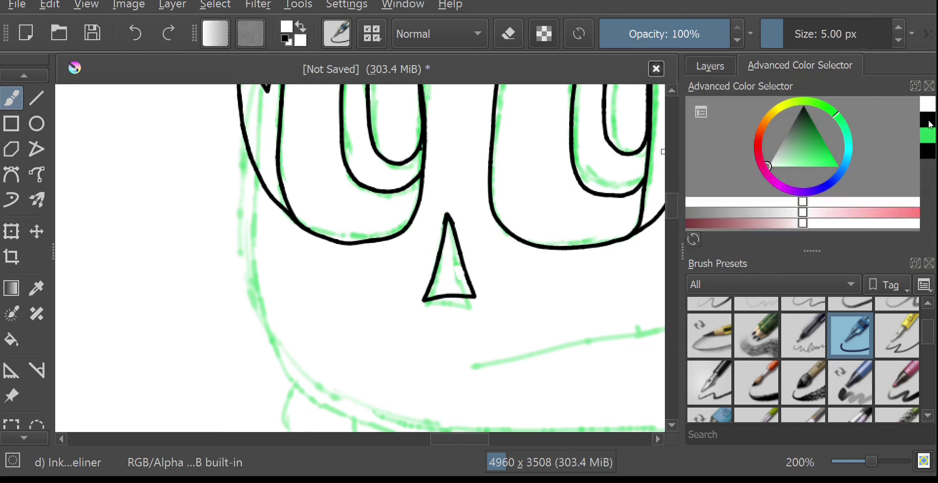
left_click(927, 121)
left_click_drag(462, 266, 469, 283)
Step: Ink the mouth as a slanted line ending in a curved cheek mark on the right
left_click_drag(446, 438, 463, 437)
mouse_move(539, 291)
left_mouse_down()
mouse_move(529, 350)
mouse_move(301, 377)
left_mouse_up()
key("ctrl+z")
key("ctrl+shift+z")
key("ctrl+z")
key("ctrl+shift+z")
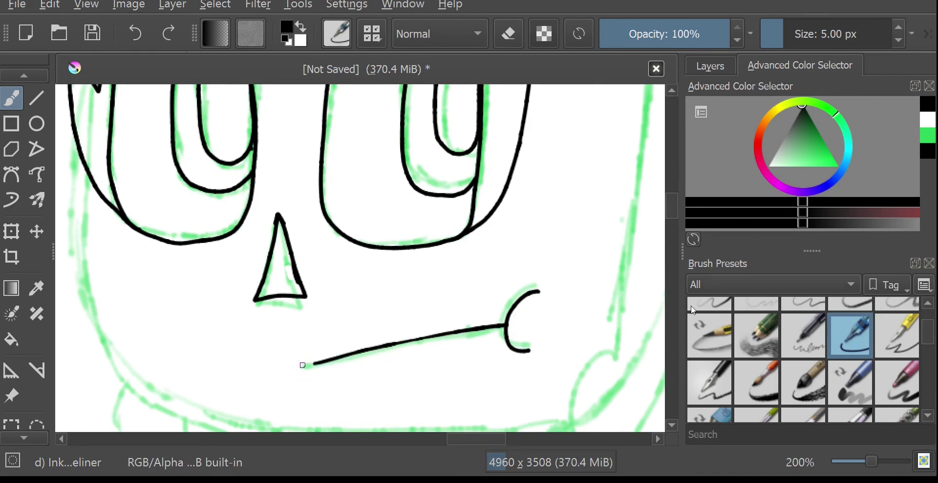
key("ctrl+z")
left_click_drag(506, 323, 338, 363)
Step: Ink the fringe's right half with its jagged end, and the face's right side down into the hair lock
left_click_drag(482, 435, 486, 435)
left_click_drag(673, 216, 673, 198)
mouse_move(251, 134)
left_mouse_down()
mouse_move(344, 233)
mouse_move(584, 209)
mouse_move(557, 294)
mouse_move(610, 295)
left_mouse_up()
scroll(384, 430, "down", 6)
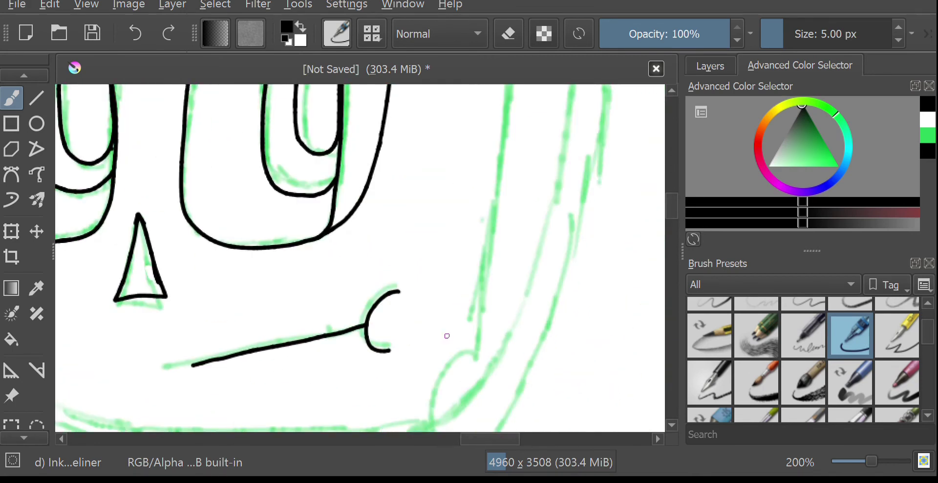
key("minus")
left_click_drag(499, 141, 459, 416)
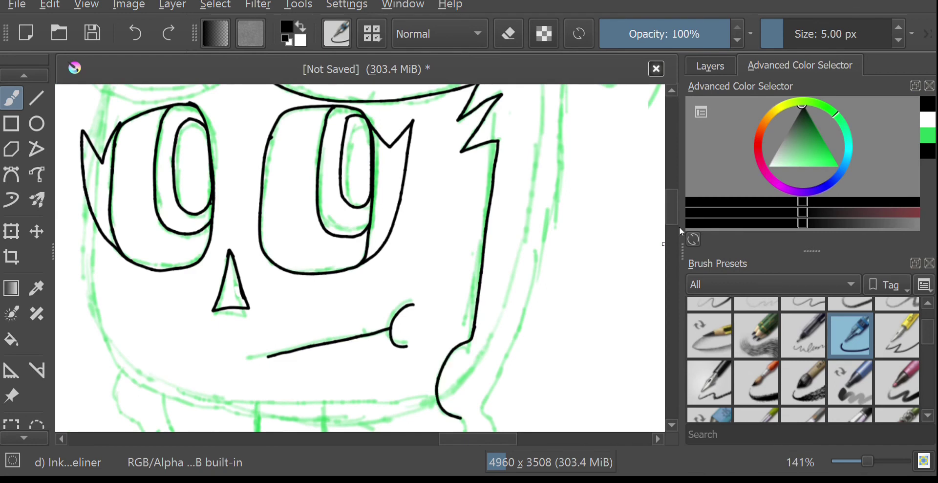
Step: Ink the wavy hair lock beside the neck and continue the hair's outer right edge up the head
scroll(459, 294, "down", 5)
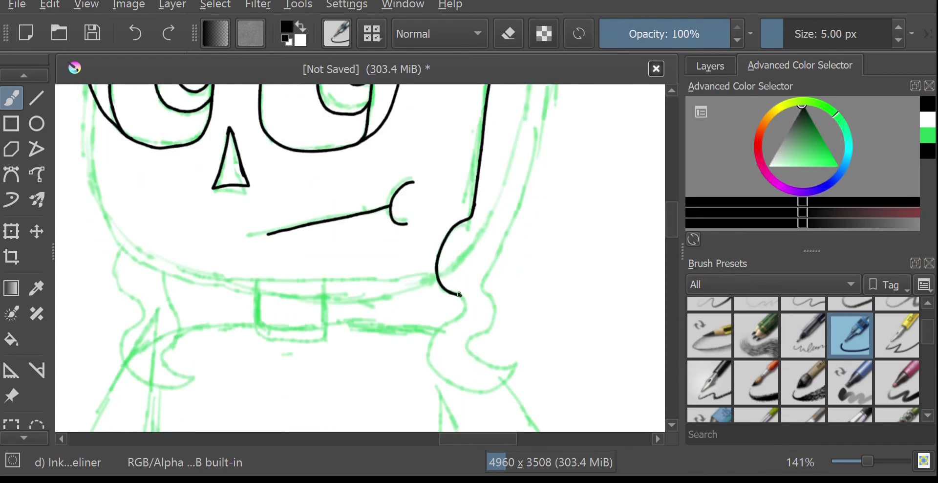
mouse_move(435, 337)
left_mouse_down()
mouse_move(505, 367)
mouse_move(490, 330)
mouse_move(506, 240)
left_mouse_up()
left_click_drag(675, 233, 672, 205)
left_click_drag(504, 429, 577, 182)
key("ctrl+z")
mouse_move(507, 421)
left_mouse_down()
mouse_move(553, 230)
mouse_move(562, 85)
left_mouse_up()
Step: Ink the hair's outline over the top of the head and the fringe's left half to the centre parting
left_click_drag(670, 199, 670, 182)
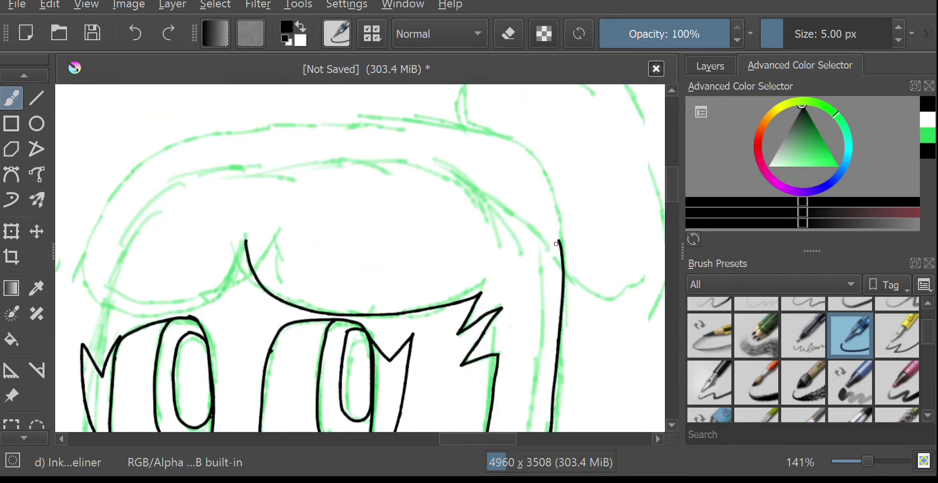
mouse_move(559, 241)
left_mouse_down()
mouse_move(542, 181)
mouse_move(555, 203)
mouse_move(335, 106)
mouse_move(82, 273)
mouse_move(247, 237)
left_mouse_up()
key("ctrl+z")
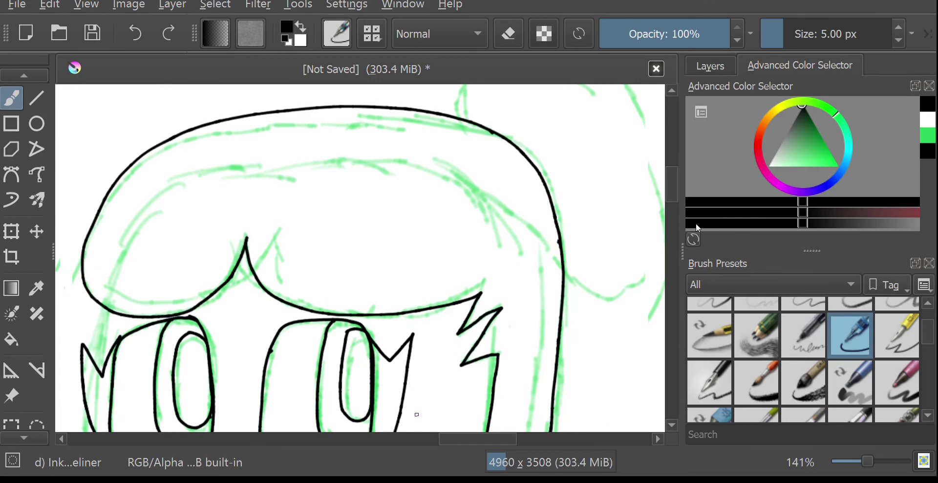
Step: Ink the ponytail at the head's upper right over the green sketch
left_click_drag(472, 443, 479, 443)
left_click_drag(670, 197, 670, 191)
mouse_move(407, 181)
left_mouse_down()
mouse_move(610, 222)
mouse_move(579, 366)
mouse_move(508, 374)
left_mouse_up()
Step: Ink the jawline from the left-hand eye around the chin to the right hair lock, replacing the undone strokes
scroll(669, 224, "down", 8)
scroll(478, 439, "left", 3)
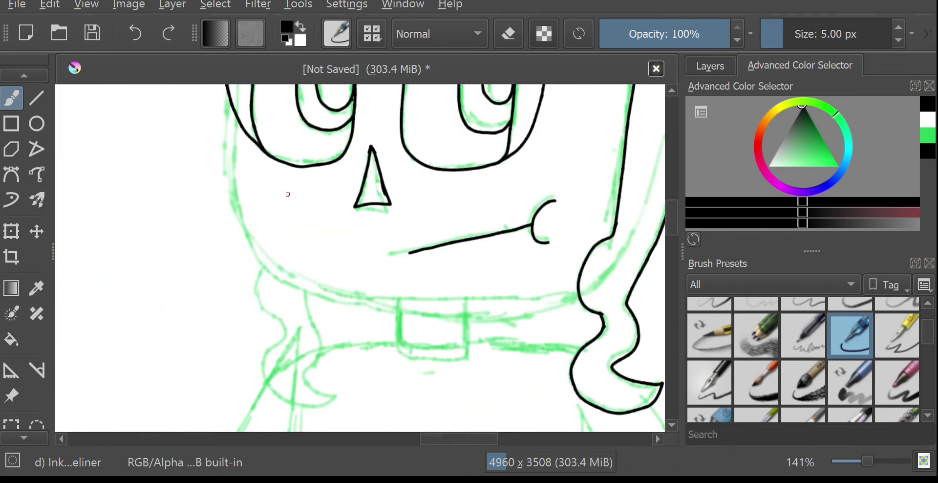
mouse_move(238, 117)
left_mouse_down()
mouse_move(235, 205)
mouse_move(237, 149)
mouse_move(305, 293)
mouse_move(477, 313)
left_mouse_up()
key("ctrl+z")
key("ctrl+z")
mouse_move(238, 118)
left_mouse_down()
mouse_move(402, 312)
mouse_move(457, 315)
left_mouse_up()
key("ctrl+z")
mouse_move(238, 118)
left_mouse_down()
mouse_move(322, 291)
mouse_move(566, 294)
left_mouse_up()
Step: Ink the neck as a short rounded rectangle under the chin, with a curved line across it
mouse_move(400, 301)
left_mouse_down()
mouse_move(437, 360)
mouse_move(475, 313)
left_mouse_up()
key("ctrl+z")
mouse_move(402, 301)
left_mouse_down()
mouse_move(440, 359)
mouse_move(478, 304)
left_mouse_up()
left_click_drag(405, 320, 476, 306)
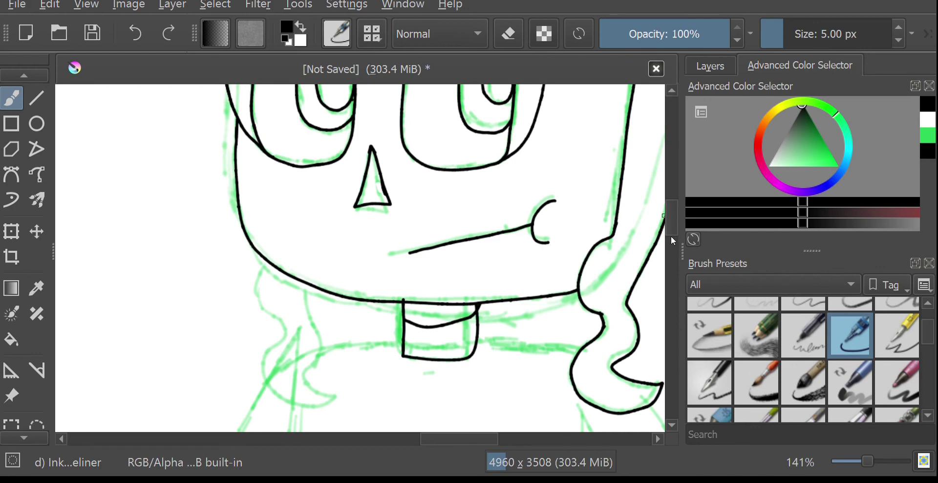
Step: Ink the left shoulder and the bent left sleeve down to its cuff, redrawing the undone forearm line
scroll(670, 226, "down", 5)
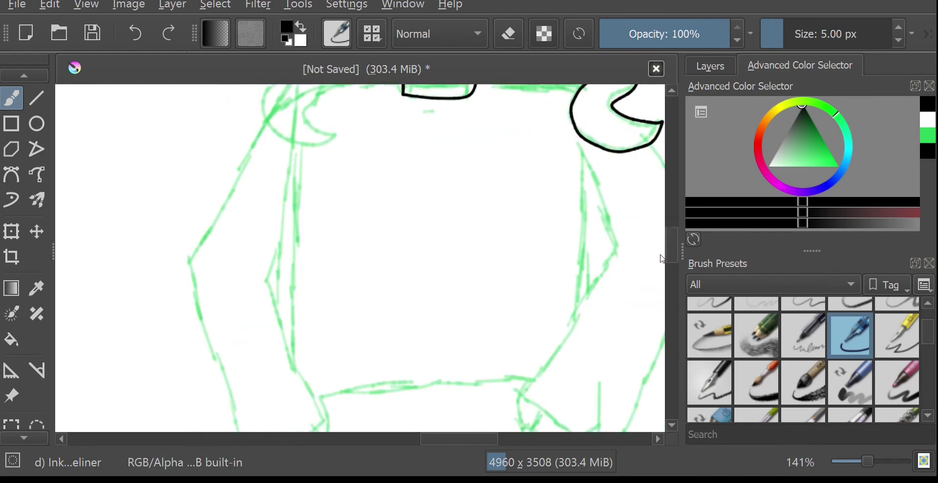
scroll(669, 240, "down", 2)
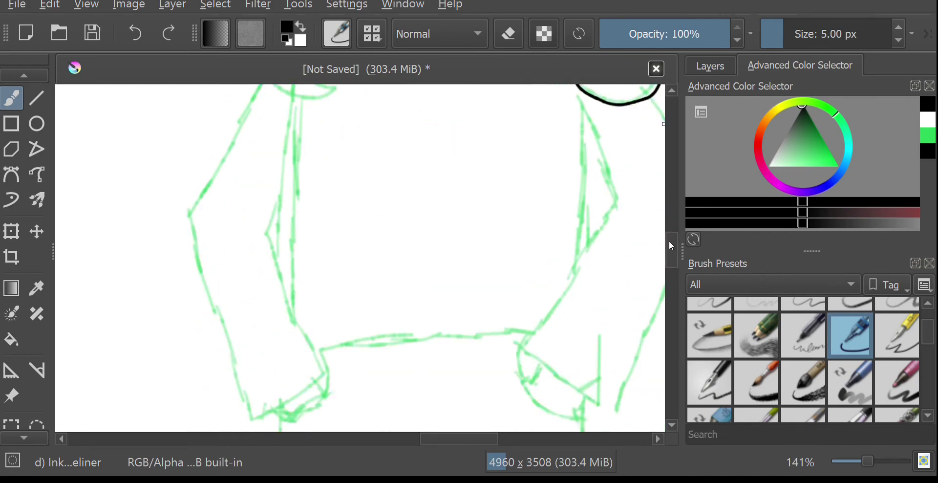
scroll(669, 239, "up", 3)
mouse_move(380, 136)
left_mouse_down()
mouse_move(315, 147)
mouse_move(261, 199)
mouse_move(187, 315)
left_mouse_up()
scroll(659, 211, "down", 4)
left_click_drag(188, 146, 229, 339)
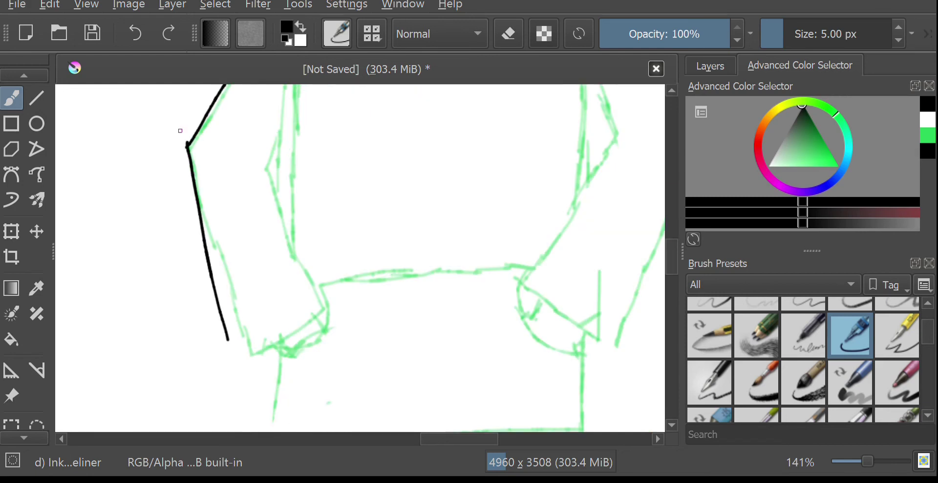
key("ctrl+z")
mouse_move(188, 146)
left_mouse_down()
mouse_move(227, 304)
mouse_move(254, 354)
mouse_move(327, 308)
left_mouse_up()
left_click_drag(266, 163, 327, 308)
key("ctrl+z")
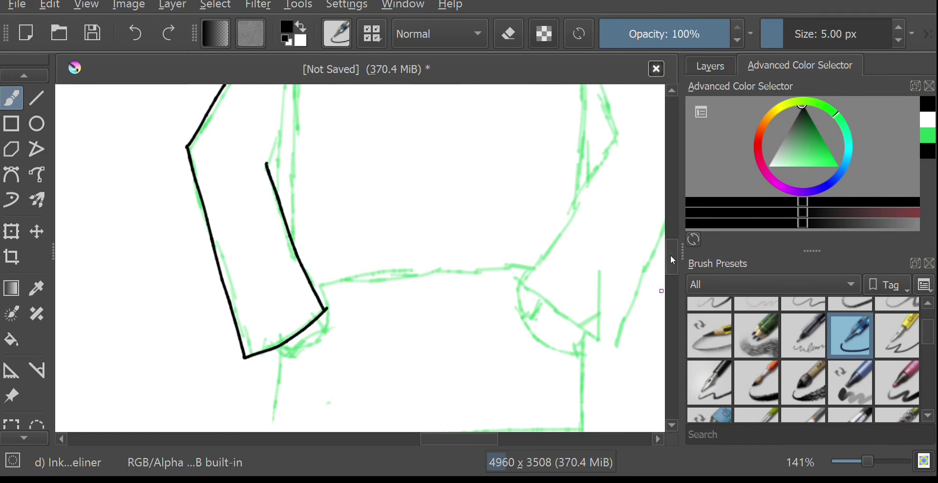
Step: Ink the torso's left side and the left sleeve's inner elbow edge
scroll(658, 251, "down", 3)
left_click_drag(294, 93, 293, 342)
left_click_drag(267, 265, 294, 210)
Step: Ink the right shoulder line from the neck to the right hair lock
left_click_drag(456, 438, 468, 438)
left_click_drag(672, 244, 672, 233)
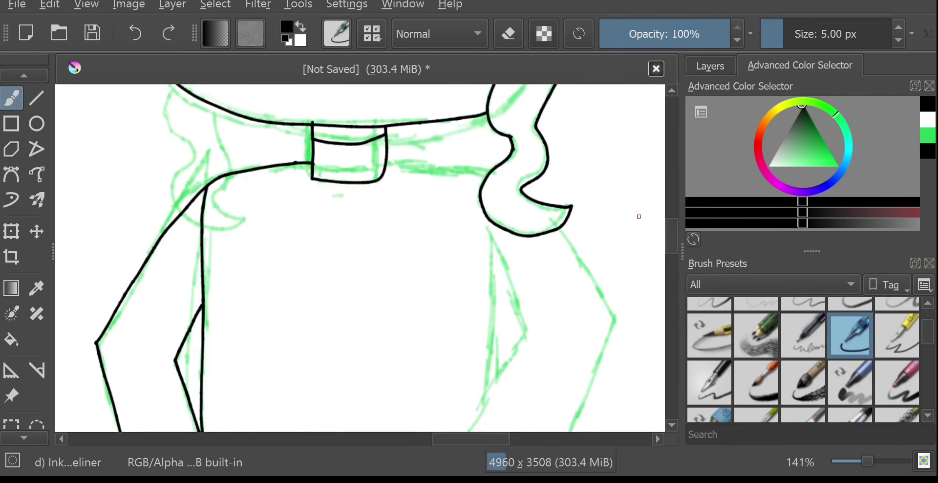
left_click_drag(383, 159, 494, 172)
key("ctrl+z")
left_click_drag(384, 161, 494, 172)
Step: Ink the bent right sleeve with its outer and inner edges and its cuff
scroll(672, 230, "down", 3)
left_click_drag(559, 122, 617, 217)
mouse_move(487, 118)
left_mouse_down()
mouse_move(520, 190)
mouse_move(513, 254)
mouse_move(431, 375)
left_mouse_up()
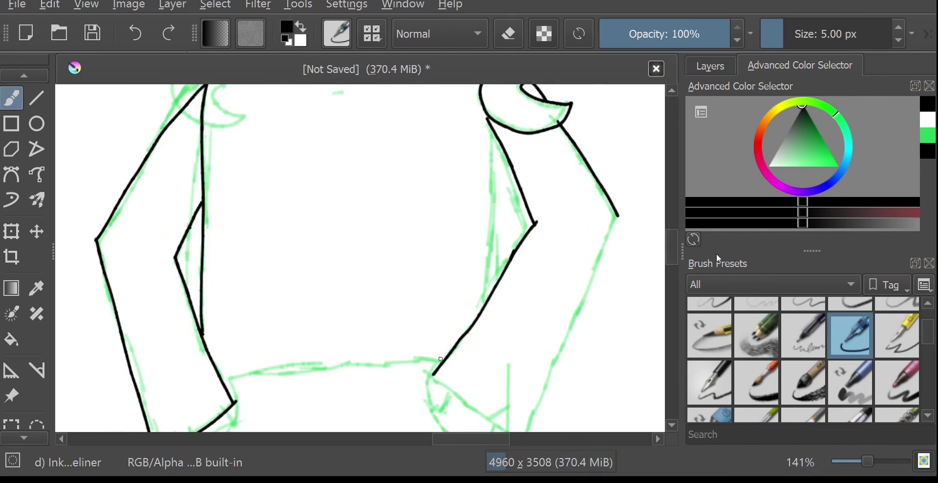
scroll(684, 254, "down", 2)
left_click_drag(431, 300, 508, 355)
mouse_move(614, 143)
left_mouse_down()
mouse_move(580, 248)
mouse_move(523, 364)
left_mouse_up()
Step: Ink the line across the waist between the two cuffs and the right hand's curved outline
left_click_drag(328, 308, 330, 308)
key("ctrl+z")
mouse_move(231, 302)
left_mouse_down()
mouse_move(376, 306)
mouse_move(475, 369)
left_mouse_up()
Step: Ink the sides and lower edge of the rectangular section below the waist line, redrawing the undone stroke
scroll(673, 250, "down", 5)
left_click_drag(496, 149, 491, 251)
mouse_move(189, 166)
left_mouse_down()
mouse_move(323, 259)
mouse_move(482, 260)
left_mouse_up()
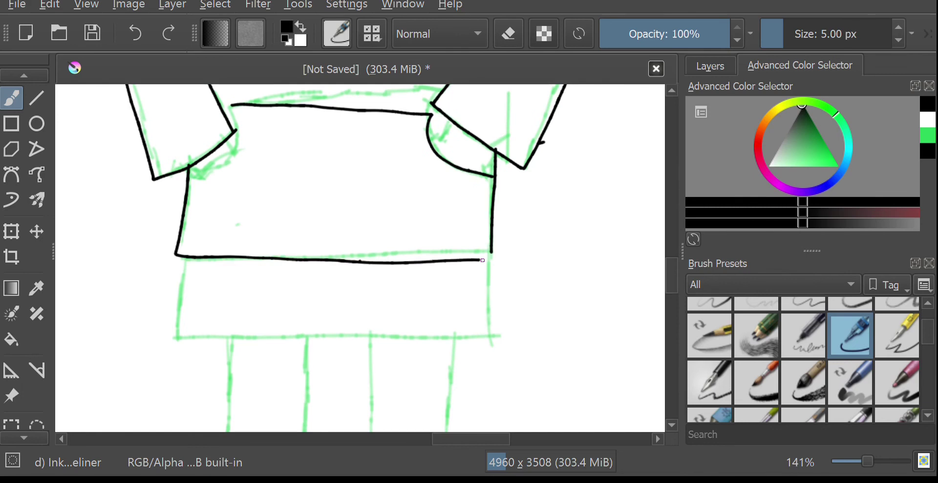
key("ctrl+z")
mouse_move(194, 166)
left_mouse_down()
mouse_move(229, 259)
mouse_move(442, 258)
mouse_move(490, 247)
left_mouse_up()
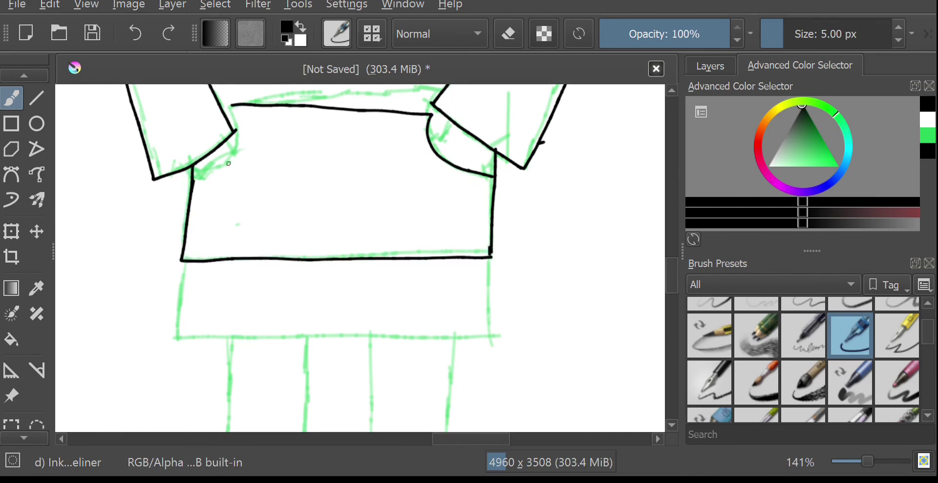
Step: Ink the left hand's curved outline and the small finger lines on both hands
left_click_drag(233, 104, 204, 173)
left_click_drag(450, 122, 443, 141)
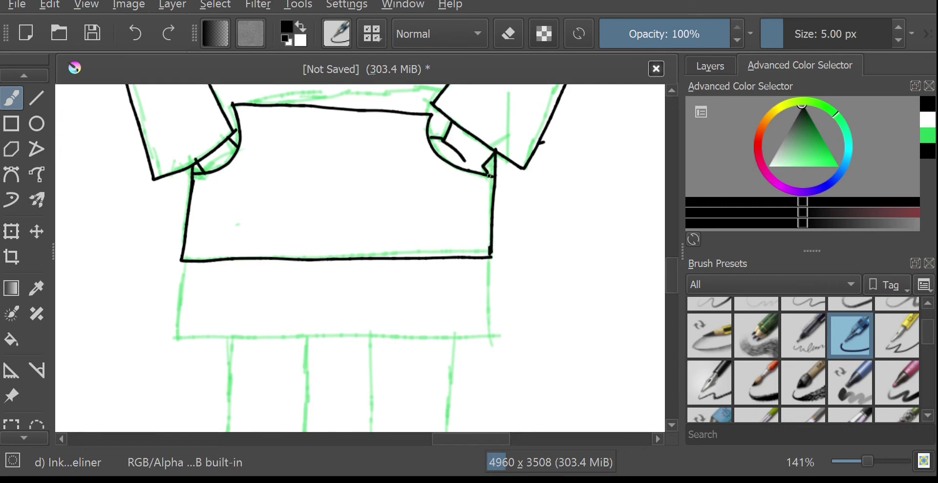
Step: Ink the skirt below the rectangular section and fill it with a row of pleat lines
scroll(674, 260, "down", 3)
mouse_move(187, 161)
left_mouse_down()
mouse_move(171, 229)
mouse_move(486, 236)
left_mouse_up()
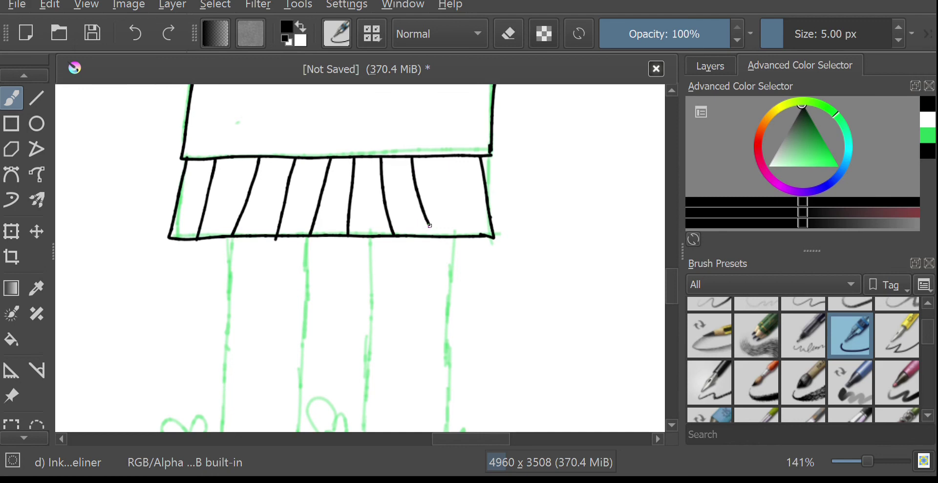
Step: Ink the wavy hair lock on the left of the neck down to the shoulder
scroll(662, 235, "up", 10)
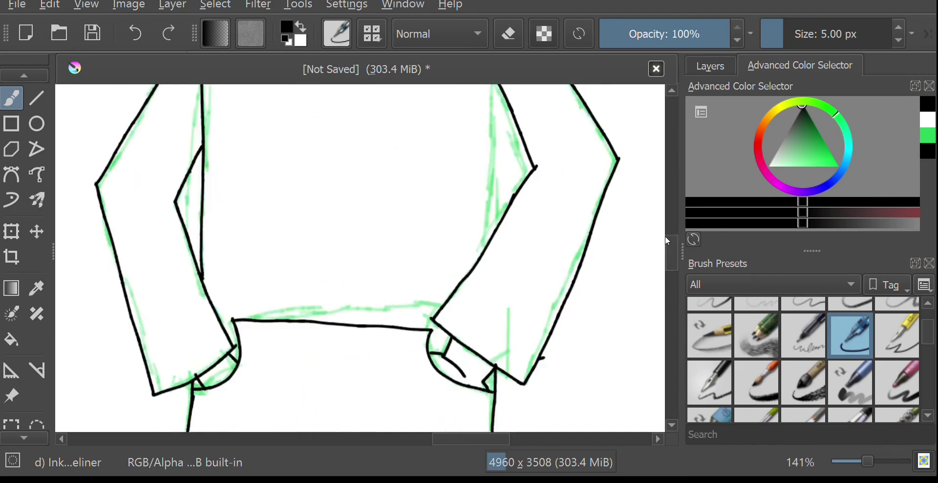
scroll(670, 239, "up", 4)
left_click_drag(175, 147, 180, 274)
Step: Hand-letter "Generic brand" in two rows across the chest of the shirt
scroll(655, 247, "down", 3)
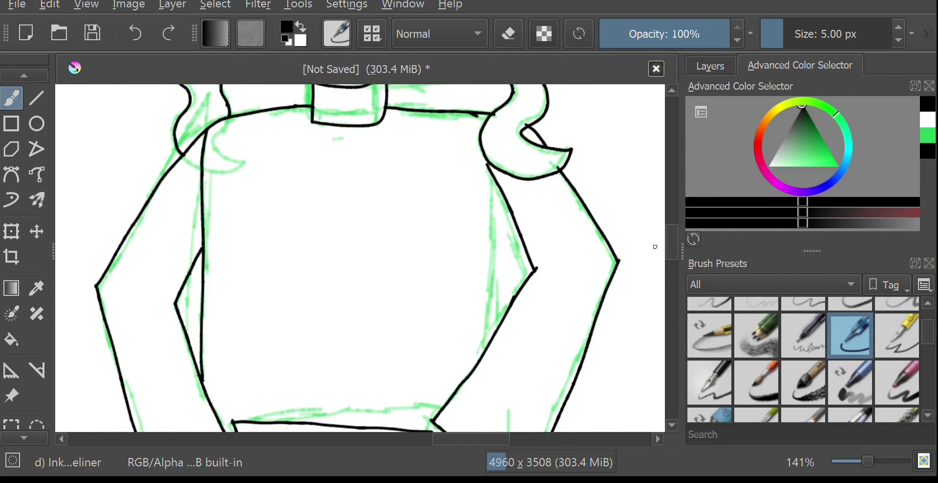
left_click_drag(271, 162, 268, 197)
left_click_drag(292, 166, 309, 207)
left_click_drag(318, 180, 367, 215)
left_click_drag(378, 218, 401, 186)
left_click_drag(409, 193, 412, 219)
left_click(411, 182)
left_click_drag(438, 189, 437, 215)
left_click_drag(342, 231, 341, 267)
left_click_drag(365, 247, 378, 250)
left_click_drag(393, 252, 399, 271)
left_click_drag(403, 247, 422, 274)
left_click_drag(429, 267, 433, 271)
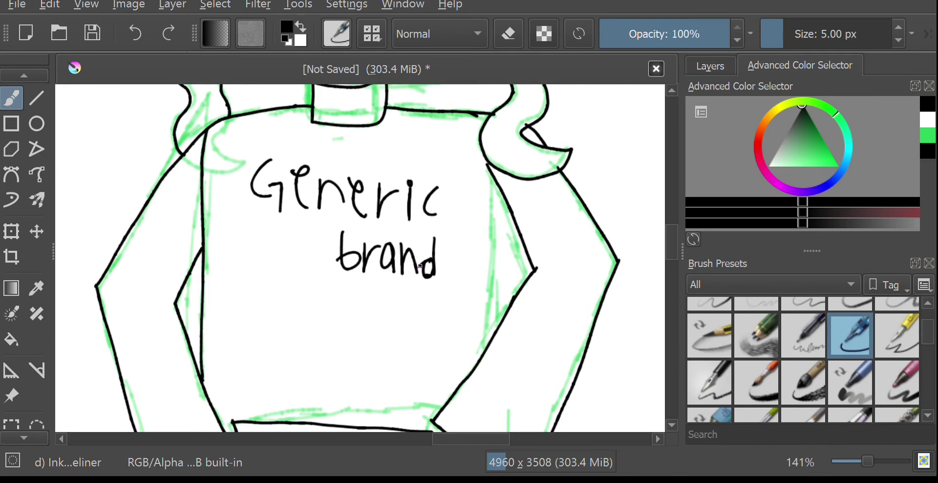
Step: Redraw the right sleeve's inner upper edge, remove the old line beside it, and restore the black ink brush
scroll(672, 246, "down", 2)
scroll(653, 242, "up", 3)
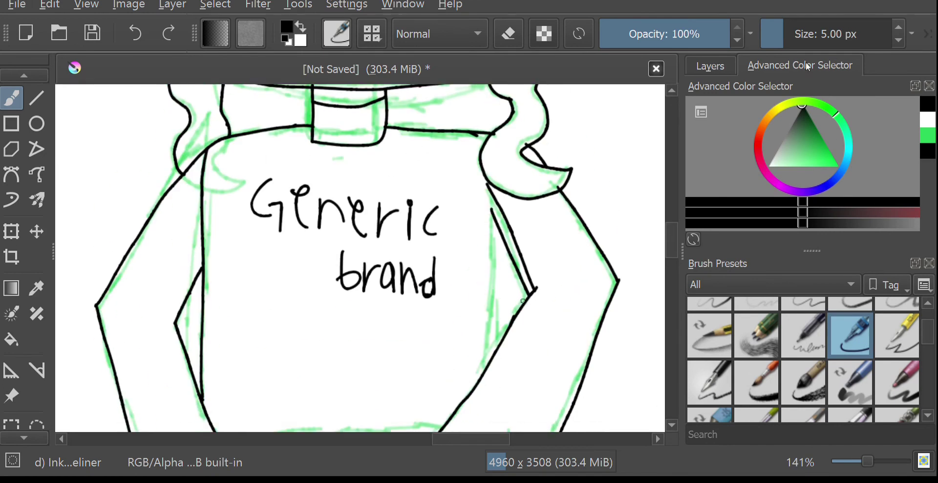
key("x")
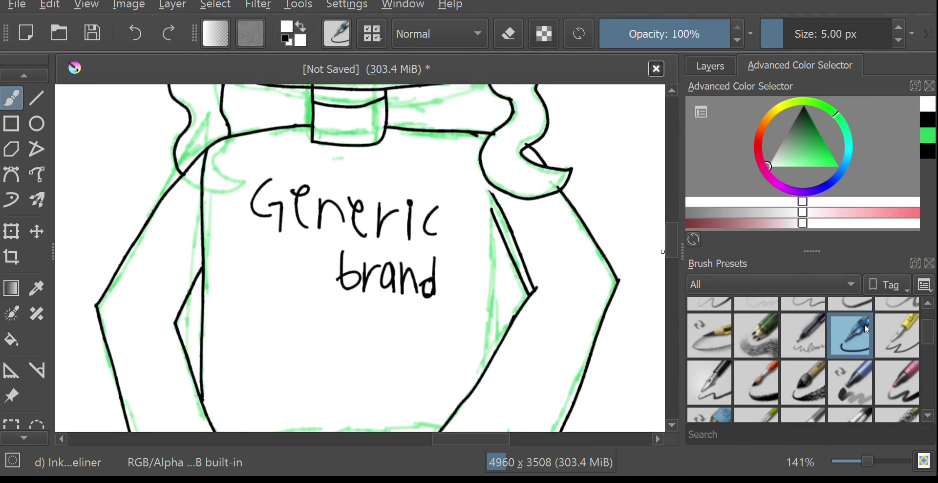
scroll(934, 401, "up", 3)
left_click(896, 320)
left_click_drag(511, 229, 543, 284)
left_click_drag(518, 226, 514, 211)
scroll(902, 414, "down", 2)
left_click(850, 409)
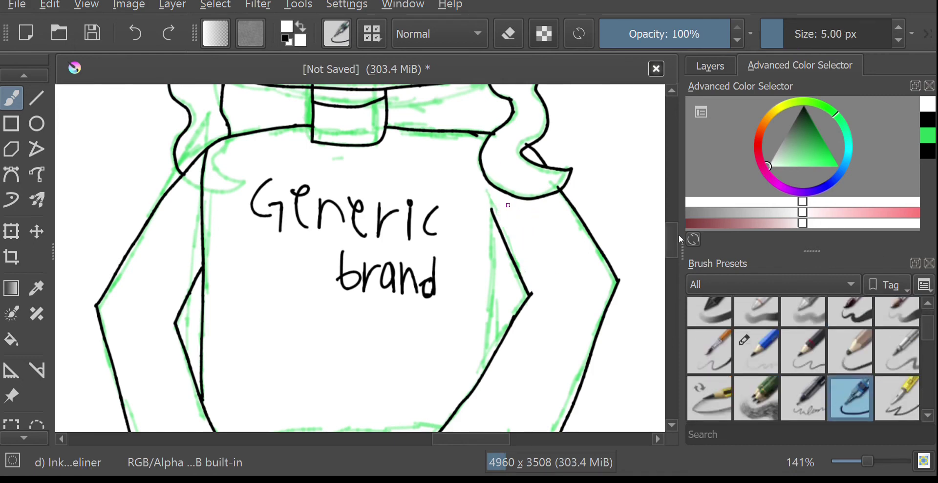
scroll(661, 221, "down", 3)
key("d")
Step: Ink the outline of the second character's front shoe, including its curved ankle opening and flat sole
scroll(669, 258, "down", 15)
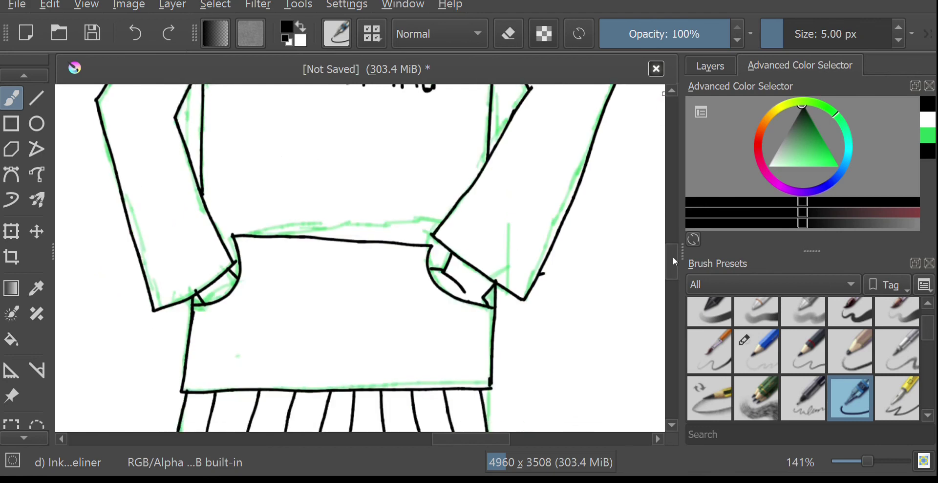
mouse_move(362, 249)
left_mouse_down()
mouse_move(411, 264)
mouse_move(445, 256)
left_mouse_up()
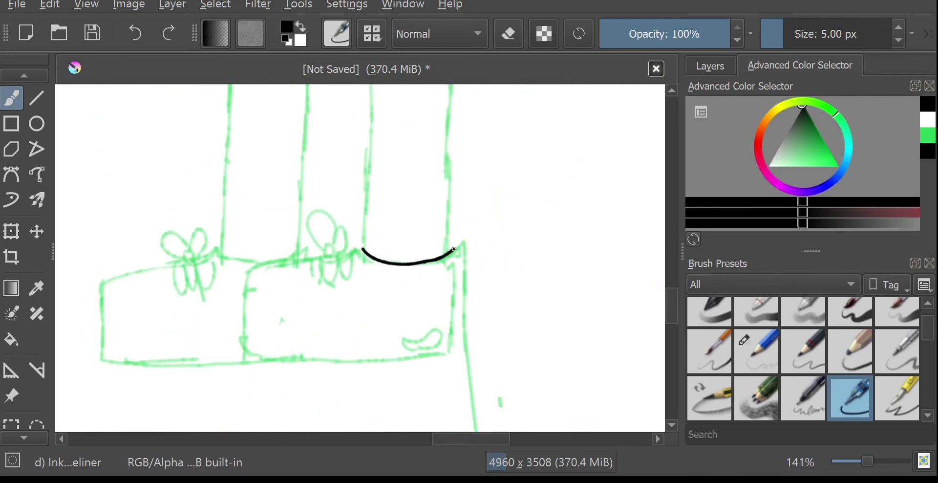
left_click_drag(339, 256, 255, 266)
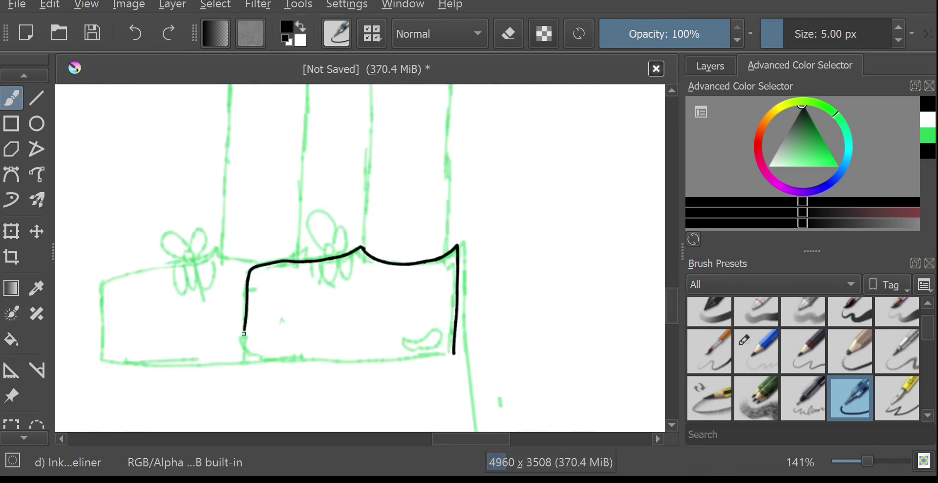
left_click_drag(242, 359, 384, 365)
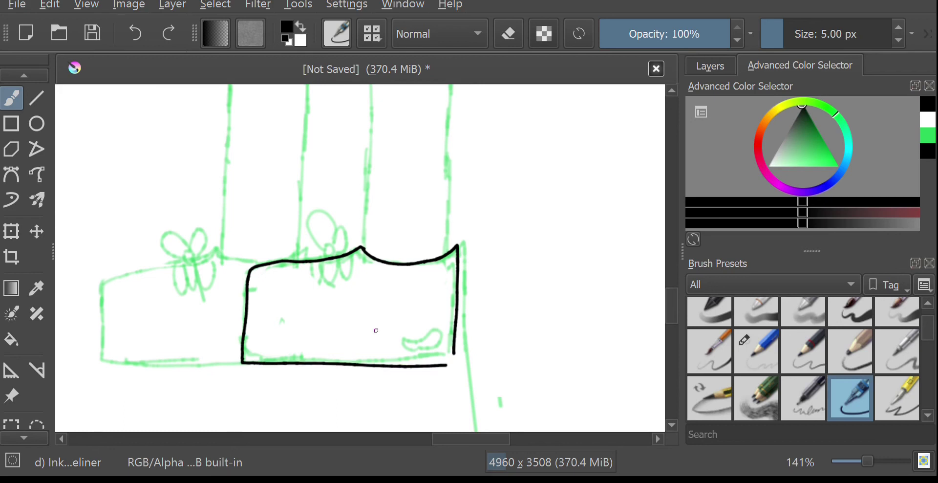
key("ctrl+z")
left_click_drag(454, 352, 243, 359)
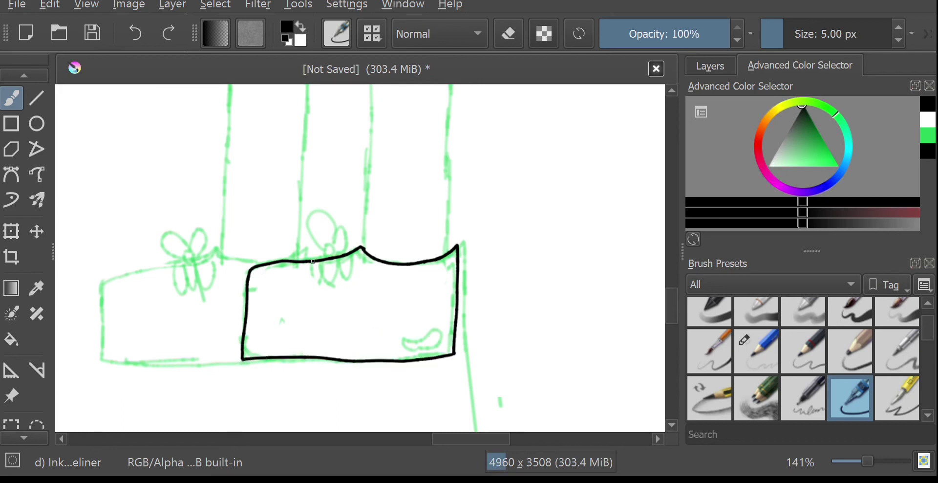
Step: Ink the lace bow on the front shoe and the outline of the rear shoe beside it
key("ctrl+z")
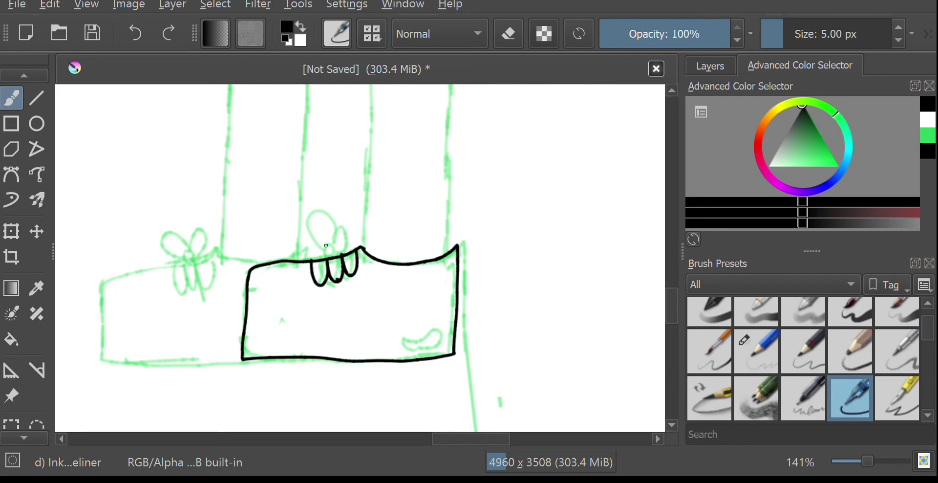
left_click_drag(325, 250, 335, 251)
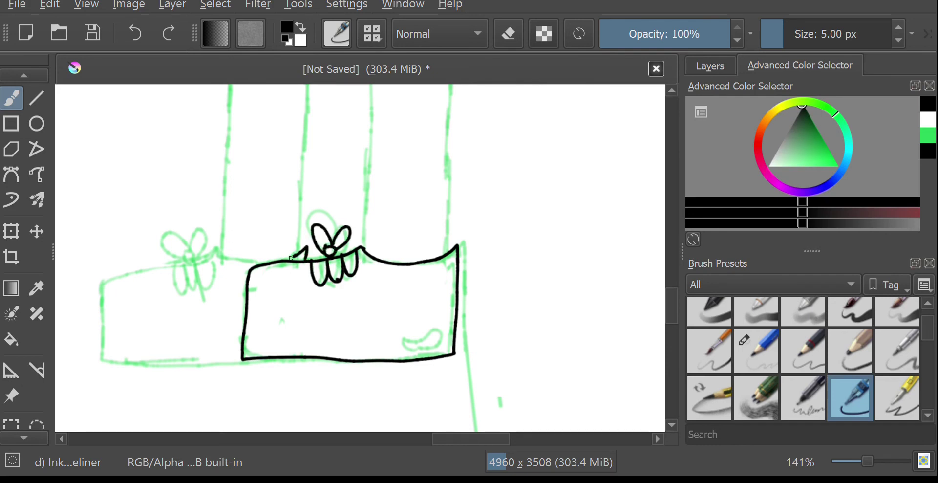
left_click_drag(210, 259, 140, 268)
key("ctrl+z")
left_click_drag(219, 250, 144, 271)
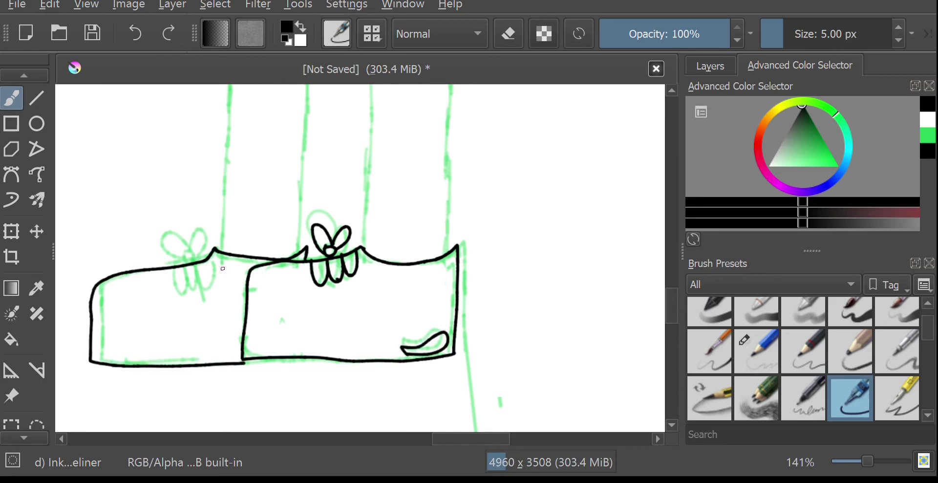
Step: Retrace the join between the two shoes' soles and ink the lace loops on the rear shoe
left_click_drag(238, 362, 329, 361)
left_click_drag(175, 269, 210, 262)
key("ctrl+z")
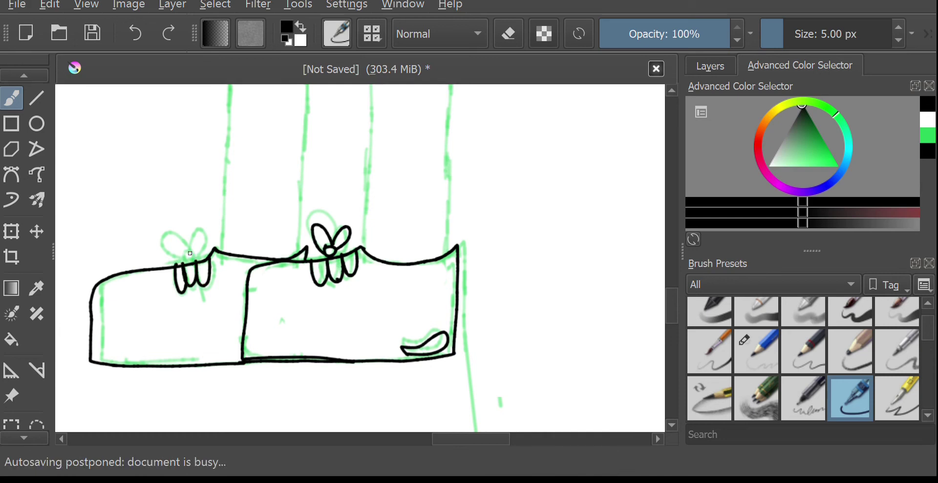
Step: Ink the four vertical leg lines from the skirt's hem down to the shoes
scroll(360, 258, "up", 3)
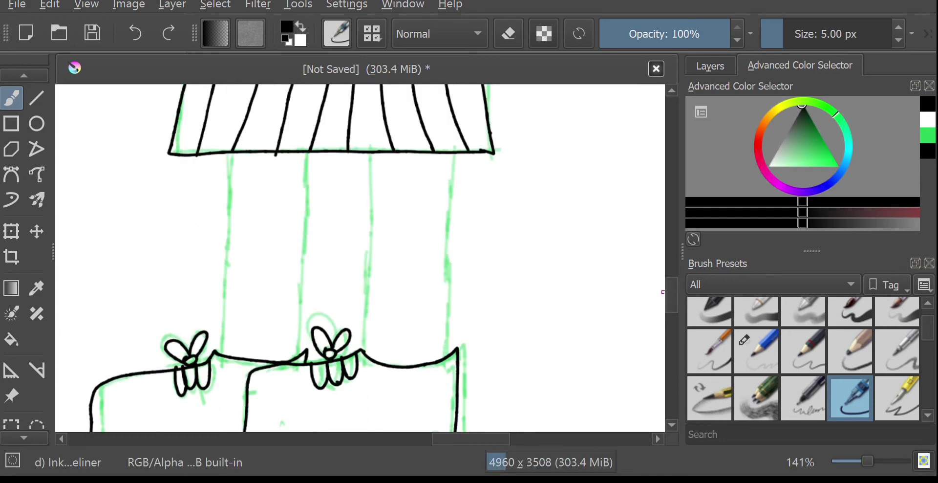
left_click_drag(232, 152, 224, 352)
left_click_drag(308, 153, 299, 304)
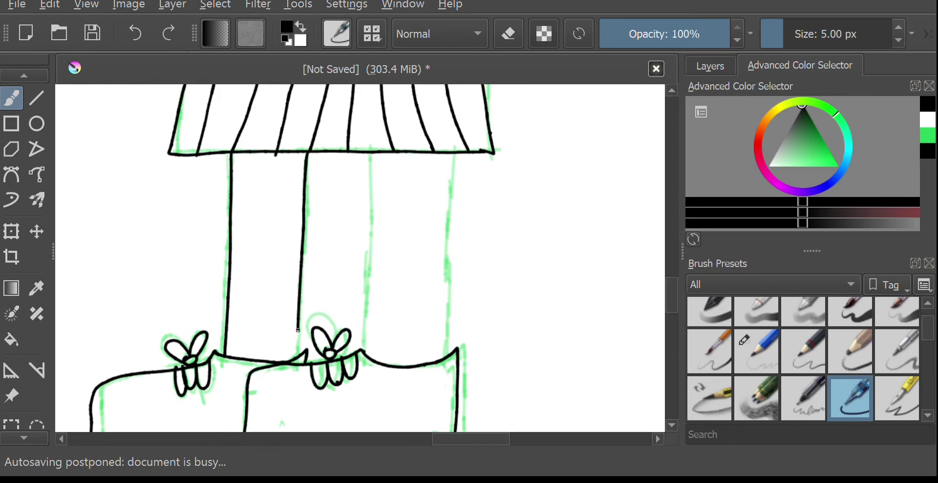
left_click_drag(366, 359, 377, 172)
left_click_drag(455, 153, 447, 351)
Step: Hide the green sketch on Layer 4 so only the inked lines are displayed
scroll(422, 308, "down", 3)
mouse_move(675, 268)
left_mouse_down()
mouse_move(668, 206)
mouse_move(668, 217)
left_mouse_up()
left_click(710, 65)
left_click(697, 188)
scroll(527, 278, "down", 1)
Step: Fill the second character's pupils and the eyelash shape beside the eye with black
left_click(11, 339)
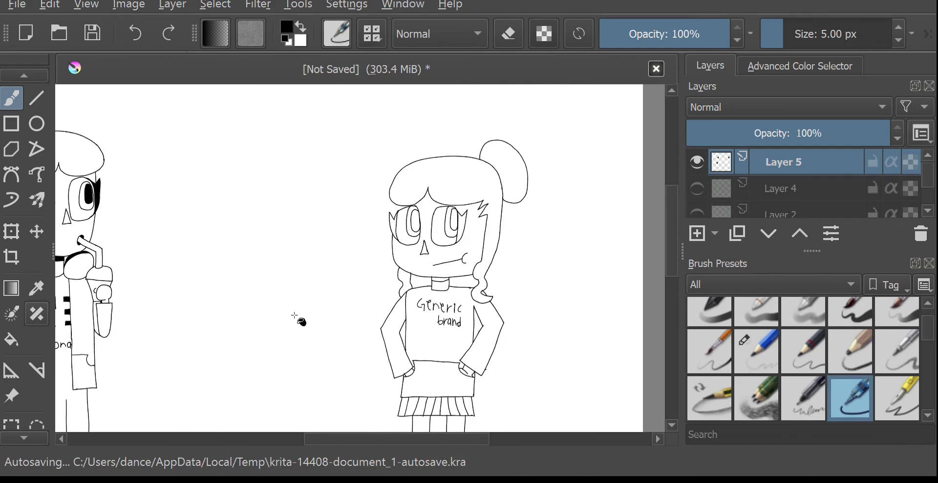
key("f")
scroll(416, 212, "up", 5)
left_click(406, 274)
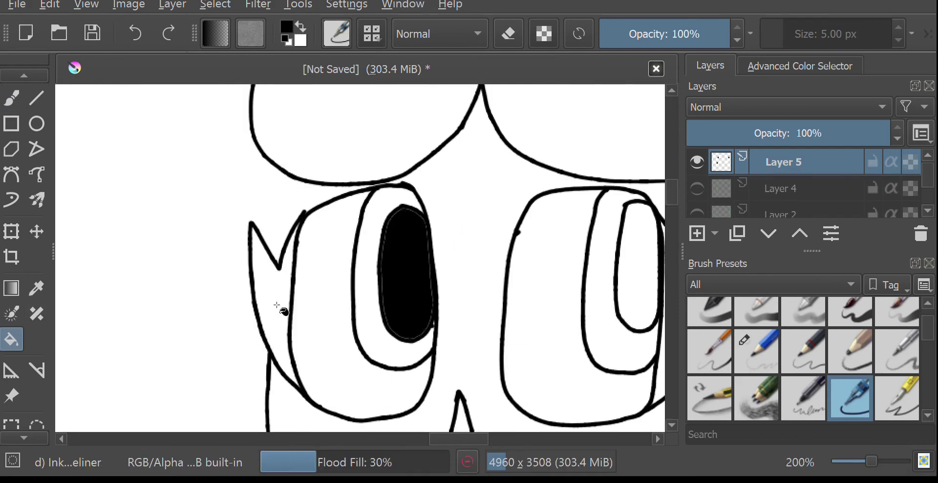
left_click(276, 305)
scroll(342, 322, "down", 4)
scroll(450, 327, "up", 3)
left_click(377, 302)
scroll(365, 312, "down", 1)
scroll(264, 389, "down", 6)
scroll(161, 401, "up", 4)
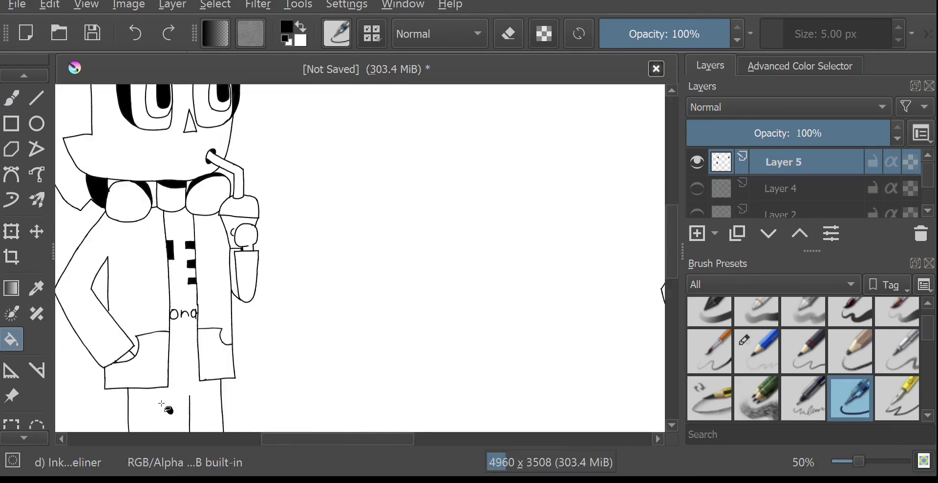
Step: Open third frame.png as a colour reference and fill both headphone cups around the first character's neck with orange
scroll(163, 406, "up", 2)
left_click(19, 103)
scroll(291, 300, "down", 3)
left_click_drag(331, 440, 348, 446)
scroll(398, 334, "down", 1)
left_click_drag(406, 440, 422, 452)
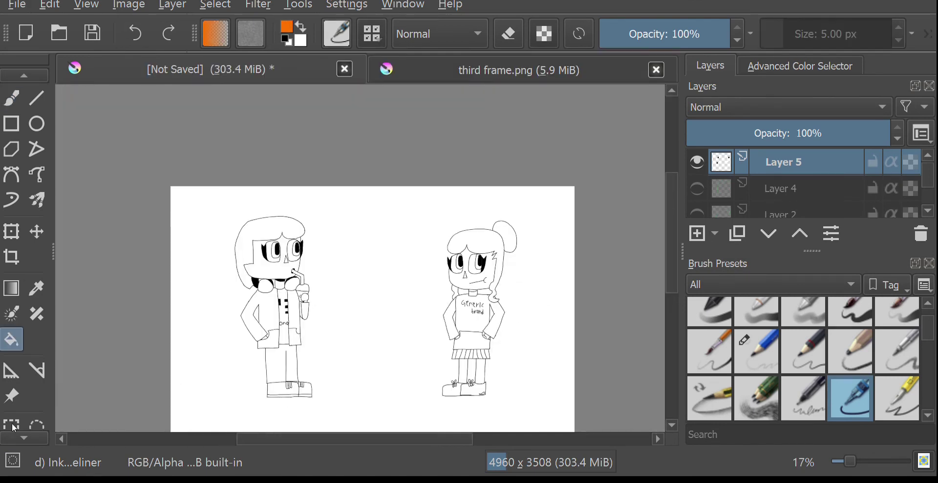
scroll(286, 286, "up", 7)
left_click(159, 288)
left_click(505, 282)
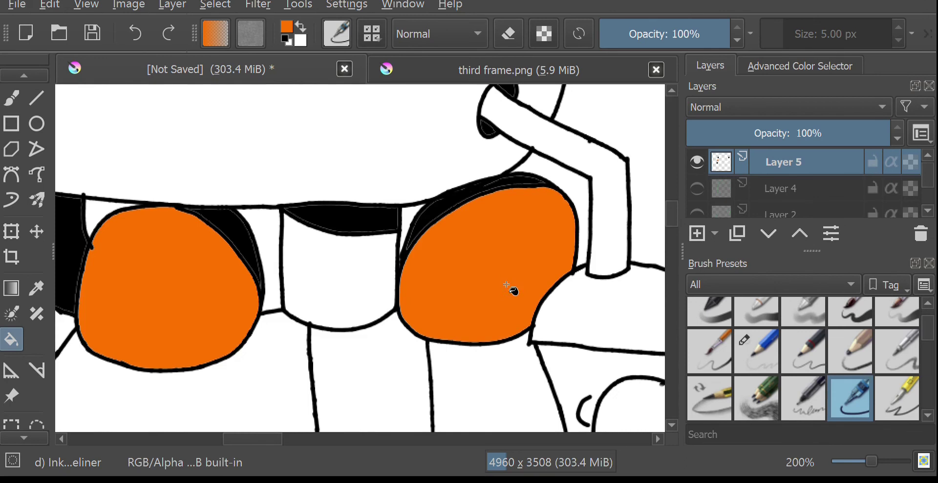
Step: Ink a thin curved black line along the lower edge of the drink cup's lid
left_click_drag(671, 221, 671, 228)
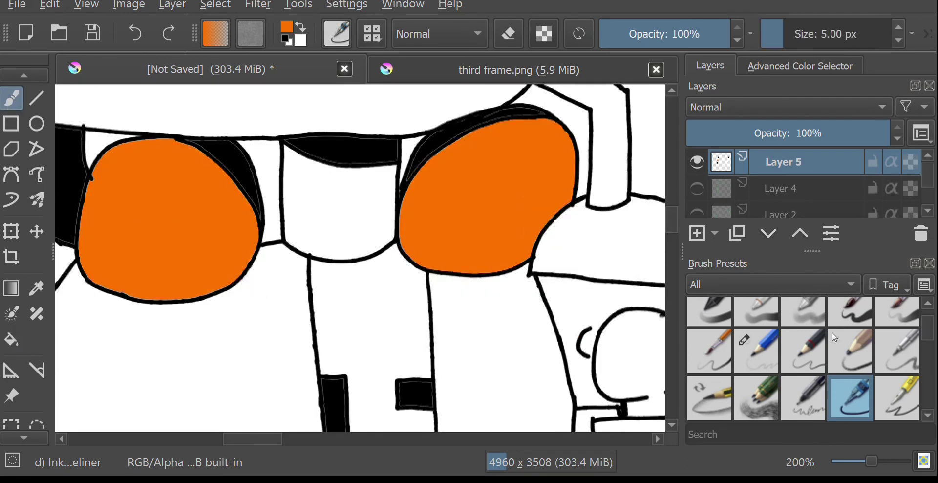
left_click(800, 66)
left_click(931, 230)
left_click_drag(552, 257, 635, 265)
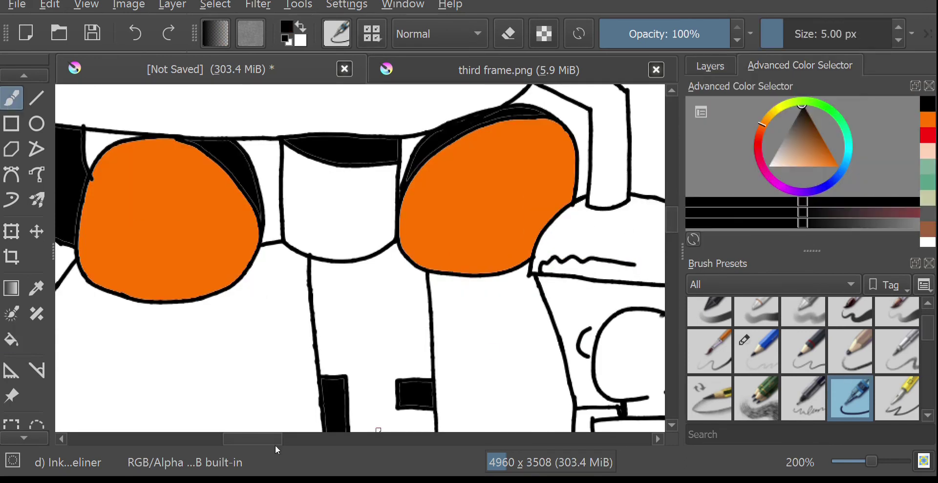
left_click_drag(275, 444, 302, 444)
key("ctrl+z")
left_click_drag(262, 272, 353, 273)
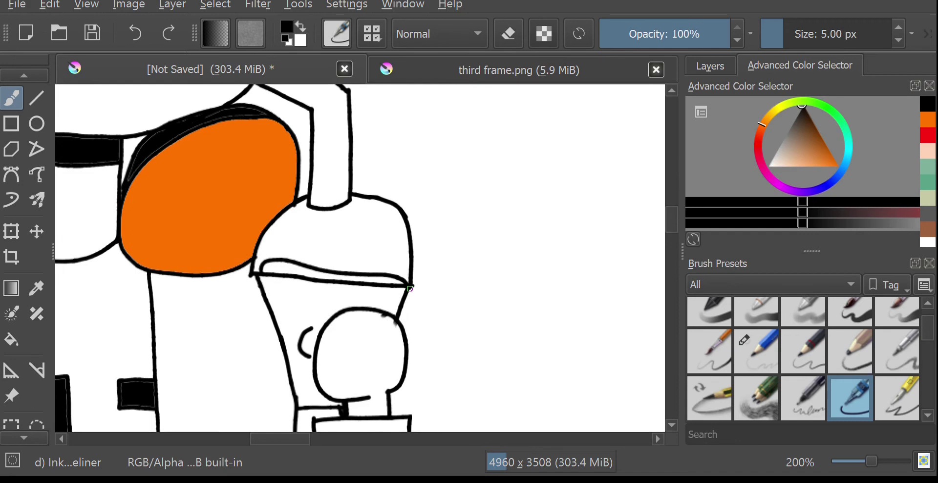
Step: Fill the hand holding the cup and the hand at the jacket pocket with the light skin colour
left_click(928, 141)
left_click(929, 154)
key("f")
left_click(361, 370)
scroll(283, 380, "down", 5)
left_click_drag(673, 233, 673, 275)
scroll(221, 294, "up", 8)
left_click(232, 328)
Step: Try filling the first character's jacket with pale olive and with dark grey
scroll(250, 254, "down", 8)
left_click(928, 198)
left_click(258, 211)
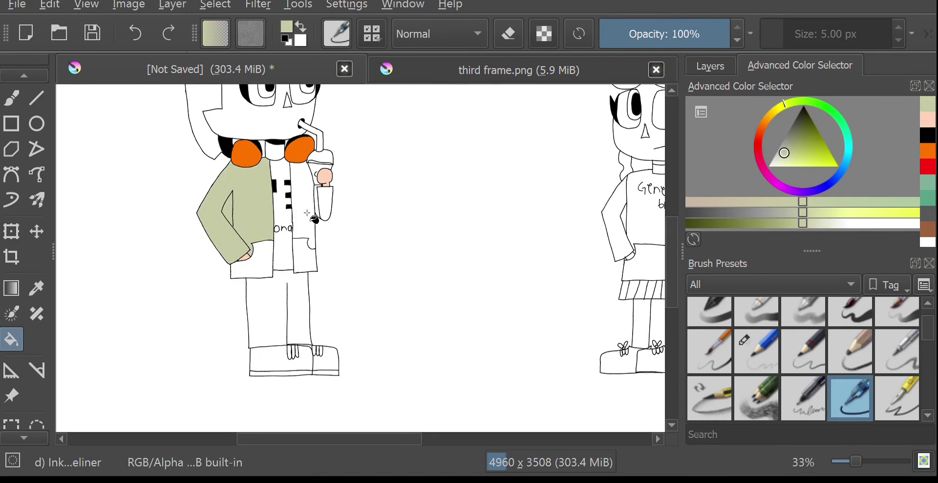
left_click(927, 213)
key("ctrl+z")
left_click(260, 212)
scroll(246, 222, "up", 6)
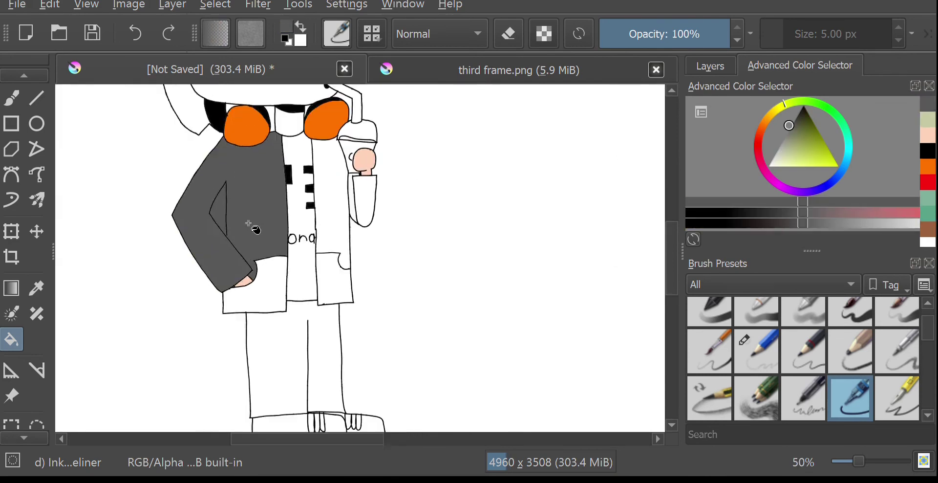
Step: Close the outline gap between the bent arm and jacket side, and fill the jacket and sleeves with dark grey
key("b")
key("ctrl+z")
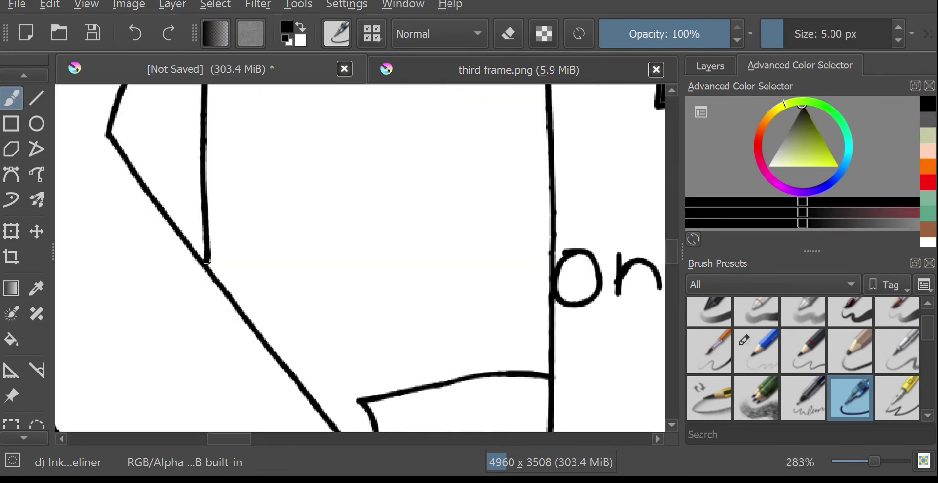
scroll(335, 259, "down", 5)
key("f")
left_click(329, 255)
left_click(398, 256)
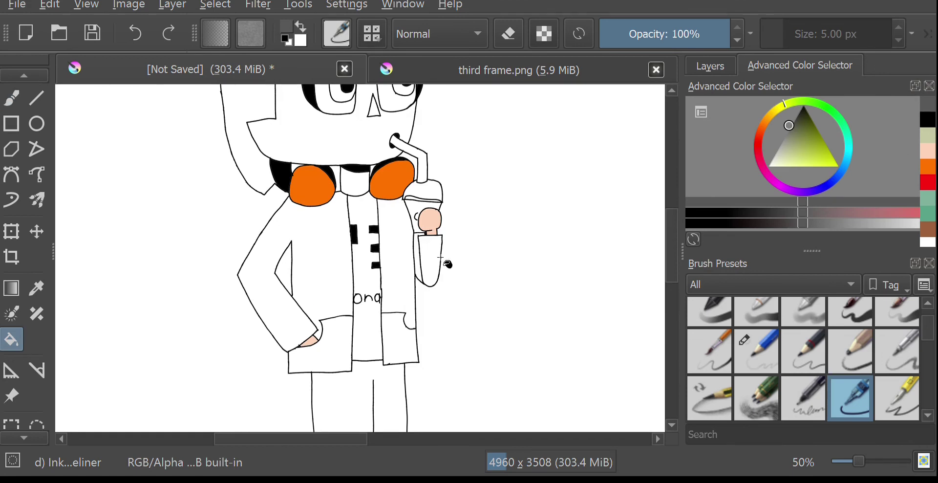
left_click(438, 257)
Step: Fill both lower pocket sections of the jacket with dark grey and close third frame.png
scroll(416, 270, "up", 7)
scroll(416, 271, "down", 4)
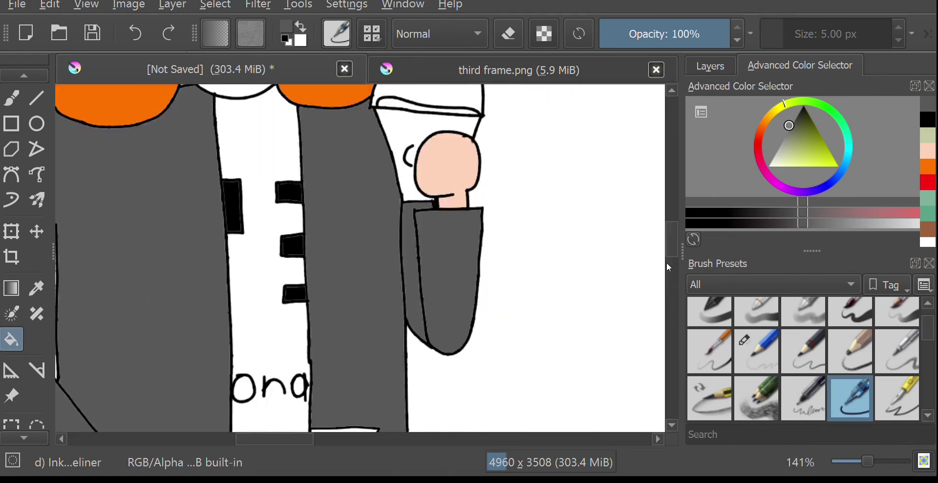
left_click_drag(672, 246, 672, 273)
left_click(380, 261)
left_click(195, 268)
scroll(500, 241, "down", 5)
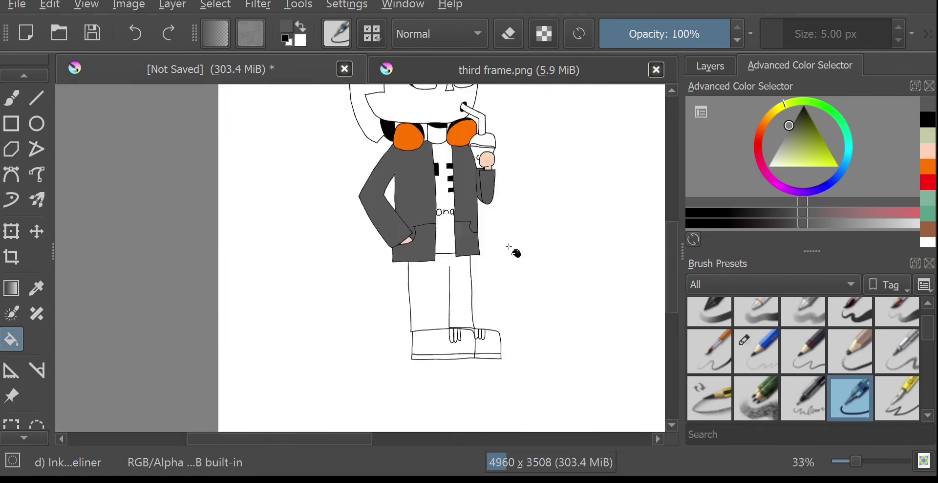
left_click(656, 69)
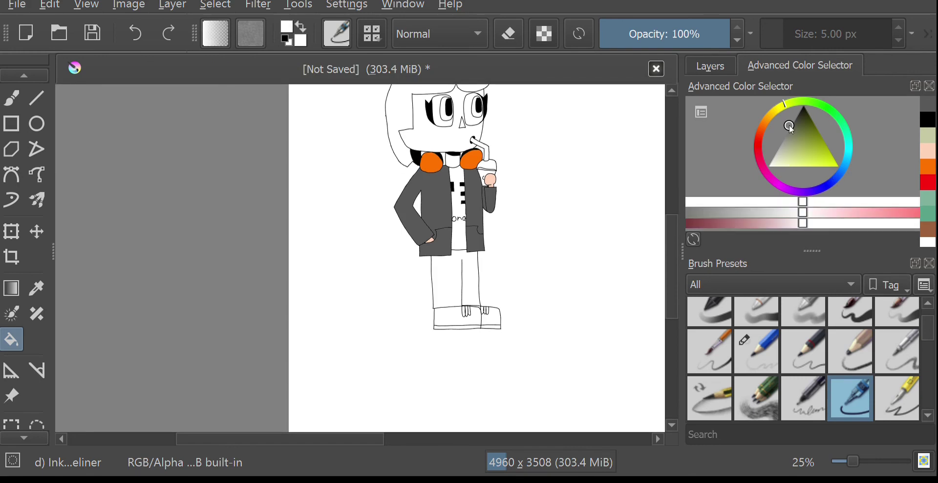
Step: Fill the first character's trousers with medium blue and the shoes with red
left_click(844, 176)
left_click(826, 145)
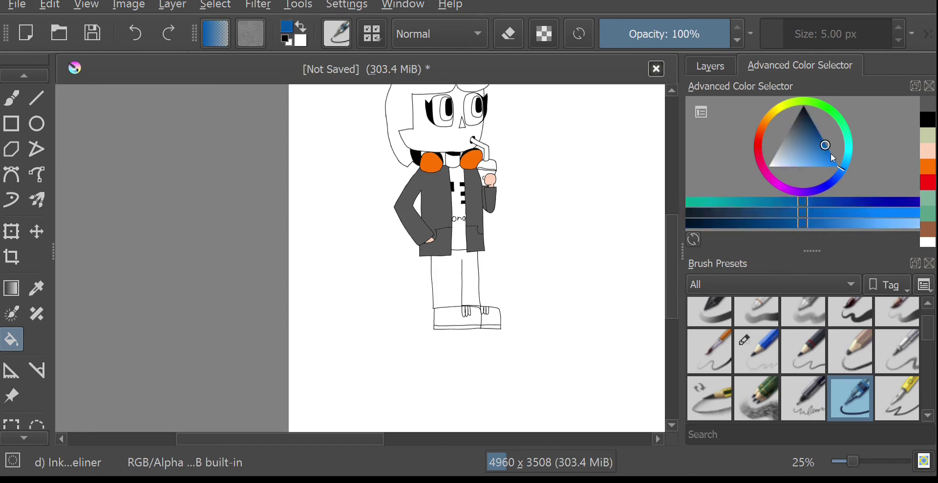
left_click(432, 292)
left_click(928, 197)
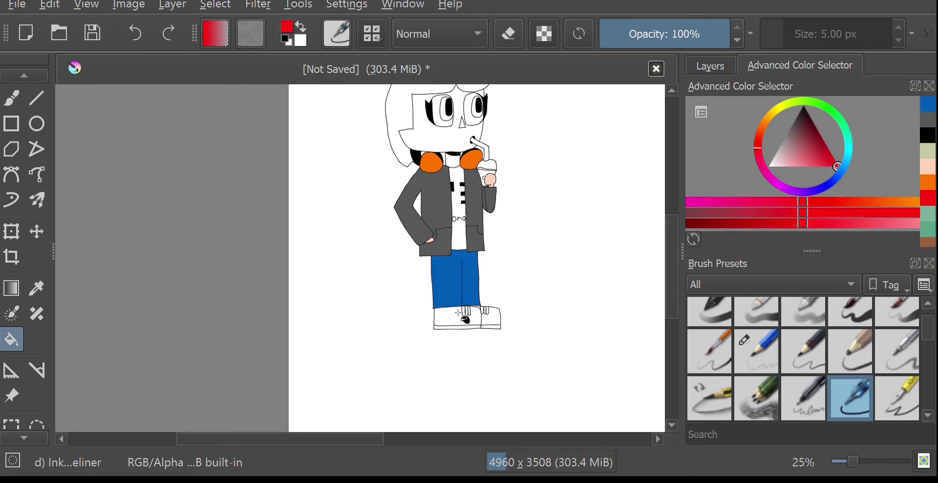
left_click(446, 319)
Step: Fill the lace loops on both of the first character's shoes with bright yellow
scroll(586, 349, "up", 7)
left_click(927, 120)
left_click(787, 111)
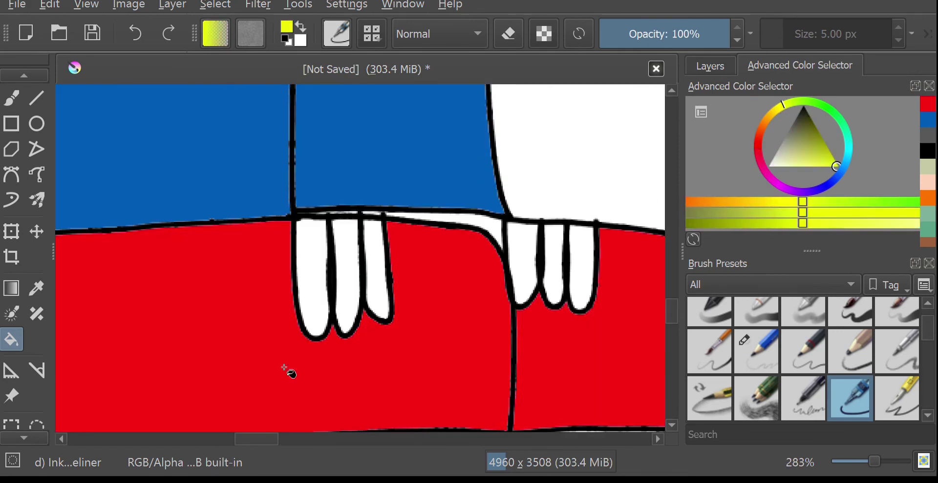
left_click(324, 268)
left_click(535, 261)
left_click(534, 259)
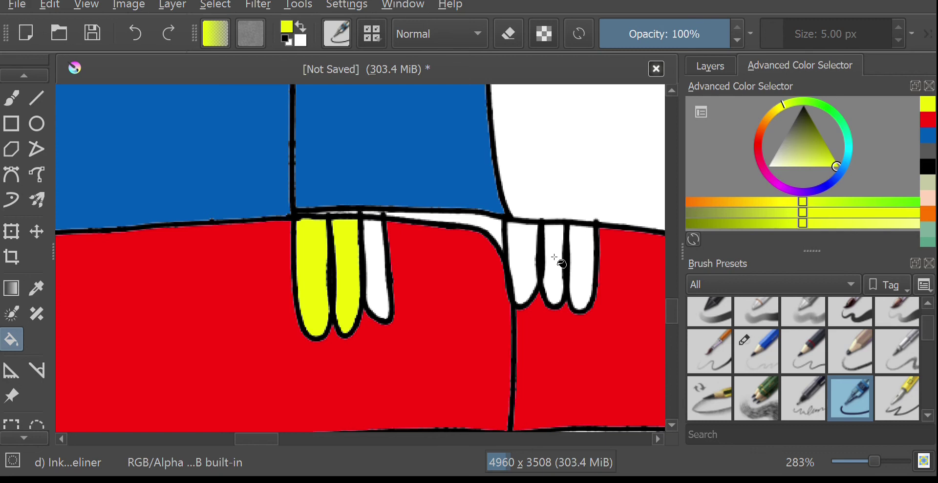
left_click(555, 255)
left_click(377, 272)
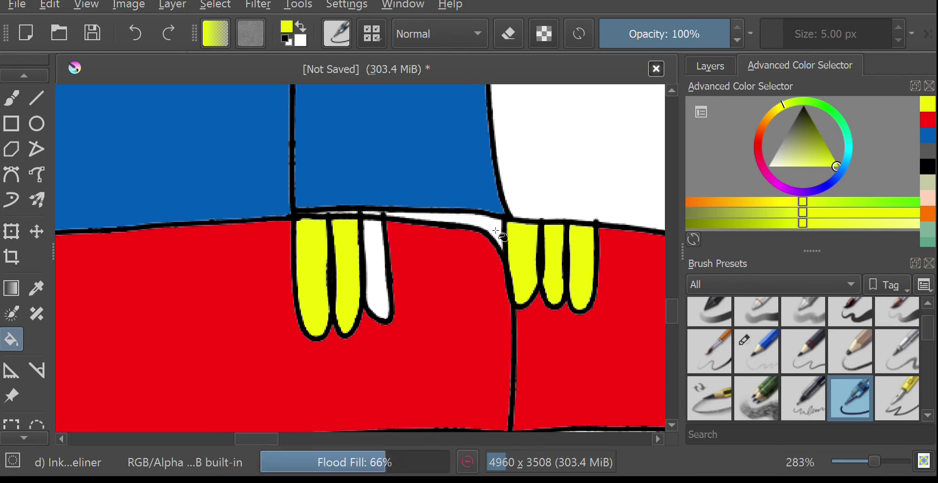
Step: Fill the thin shoe strip between the two sets of laces with red, undoing the yellow fill there
left_click(499, 230)
left_click(928, 123)
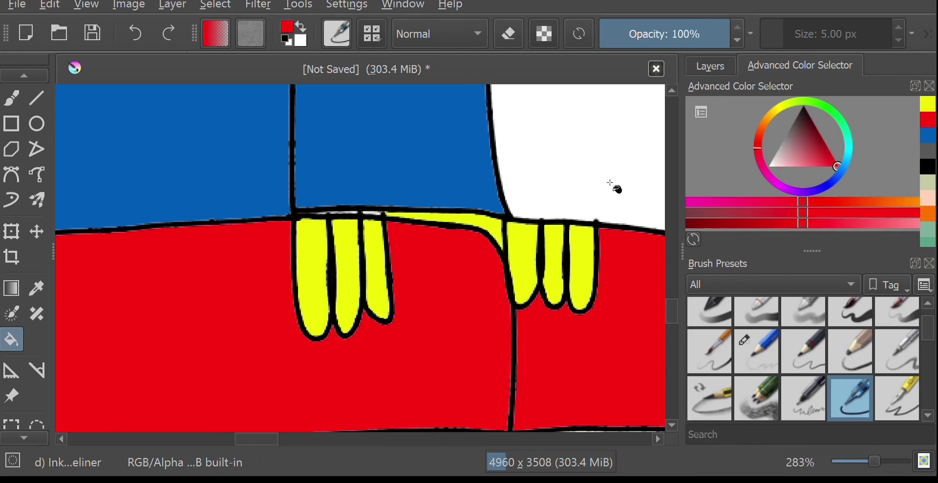
key("ctrl+z")
left_click(362, 213)
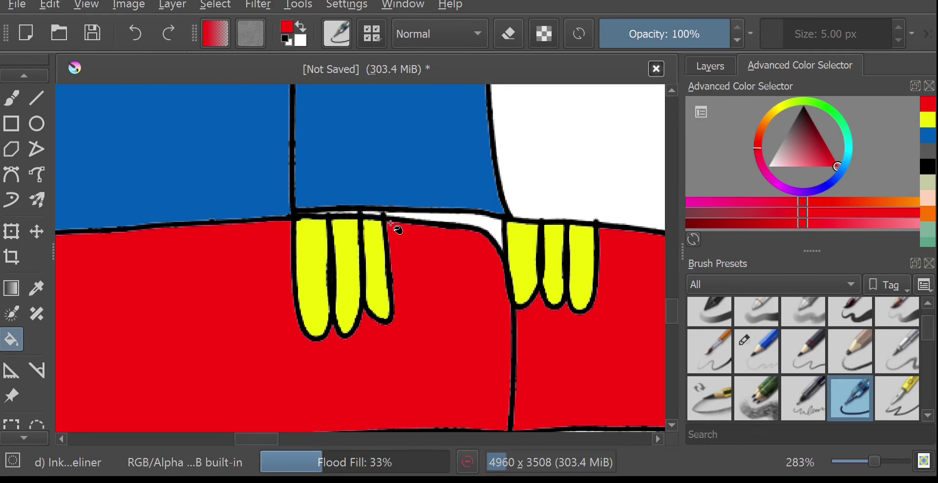
Step: Fill the strip above the first character's shoe with red and brush red over the white gaps left beside the laces
scroll(493, 229, "up", 9)
scroll(486, 207, "down", 5)
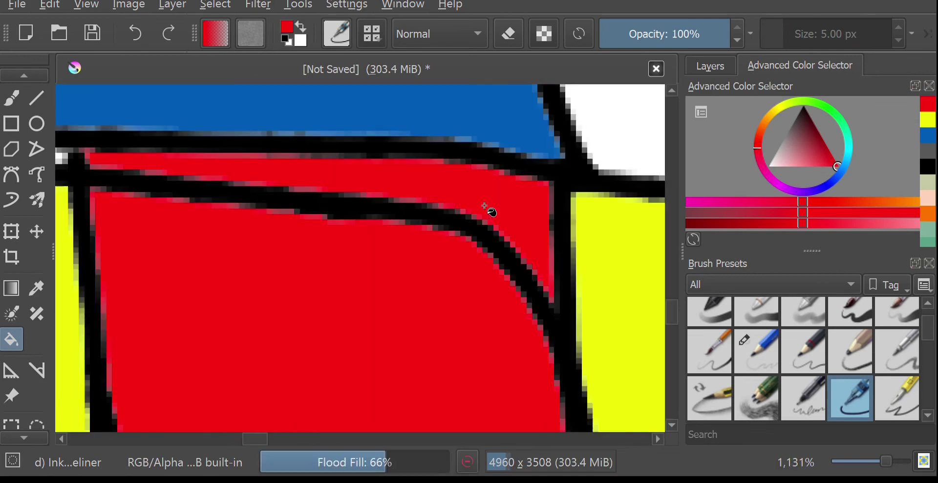
scroll(471, 201, "down", 1)
left_click(12, 98)
left_click_drag(196, 168, 57, 164)
left_click_drag(255, 439, 240, 438)
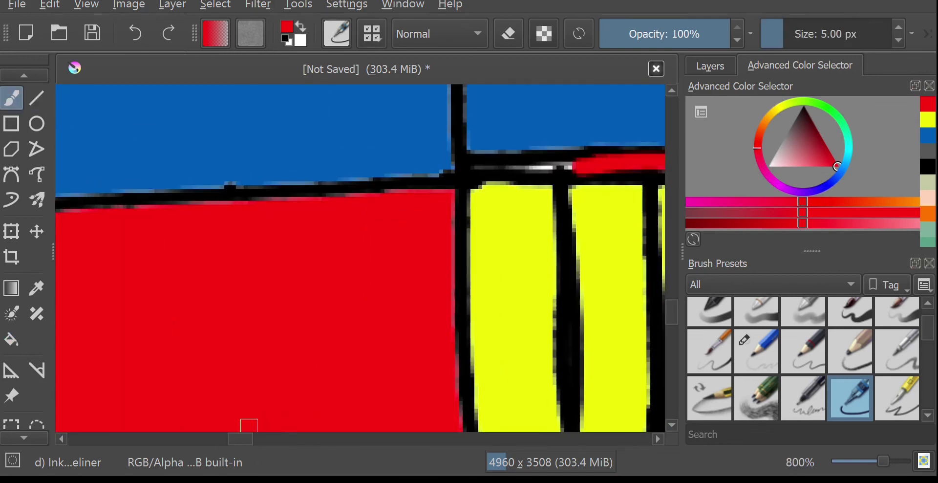
left_click_drag(584, 169, 510, 168)
left_click_drag(240, 439, 259, 439)
Step: Touch up the outline along the first character's shoe with a black brush stroke
left_click(928, 166)
scroll(387, 215, "down", 2)
mouse_move(229, 186)
left_mouse_down()
mouse_move(106, 194)
mouse_move(354, 219)
left_mouse_up()
scroll(357, 218, "down", 1)
scroll(359, 218, "down", 8)
left_click_drag(671, 248, 672, 196)
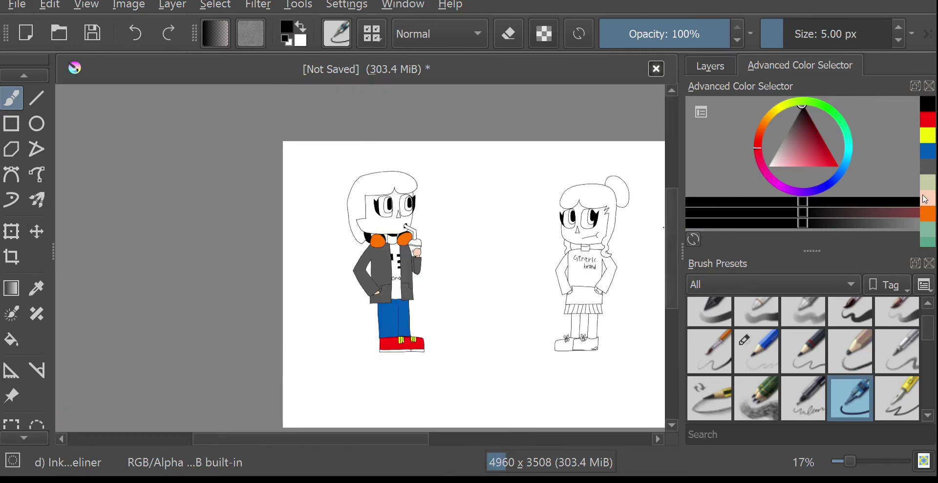
Step: Fill the first character's face with light peach and the hair with brown
left_click(926, 201)
scroll(541, 389, "up", 6)
left_click(540, 389)
scroll(540, 390, "down", 4)
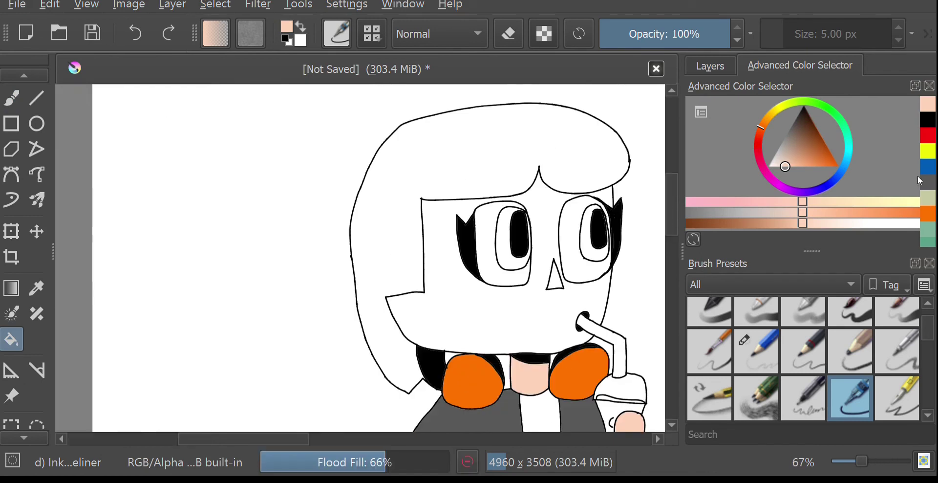
scroll(929, 215, "down", 4)
left_click(927, 143)
left_click(510, 180)
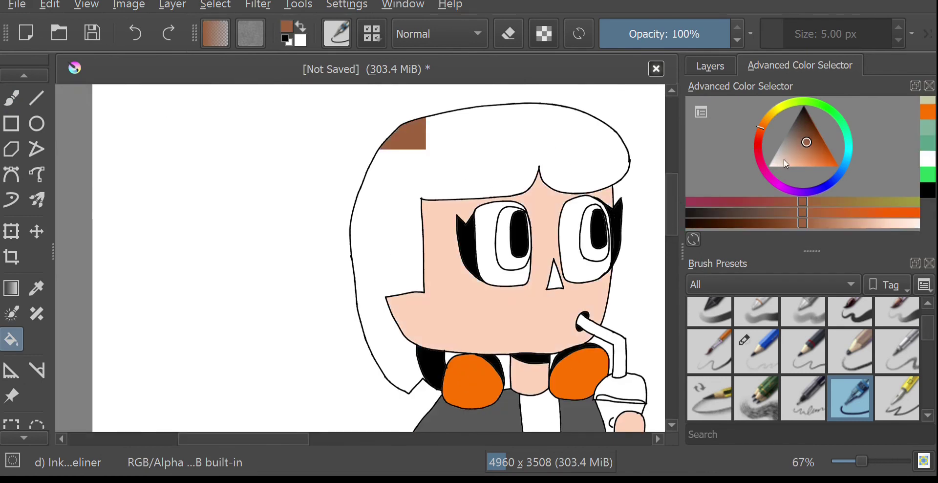
Step: Fill both of the first character's irises with bright purple
left_click(798, 192)
left_click(793, 191)
left_click(837, 167)
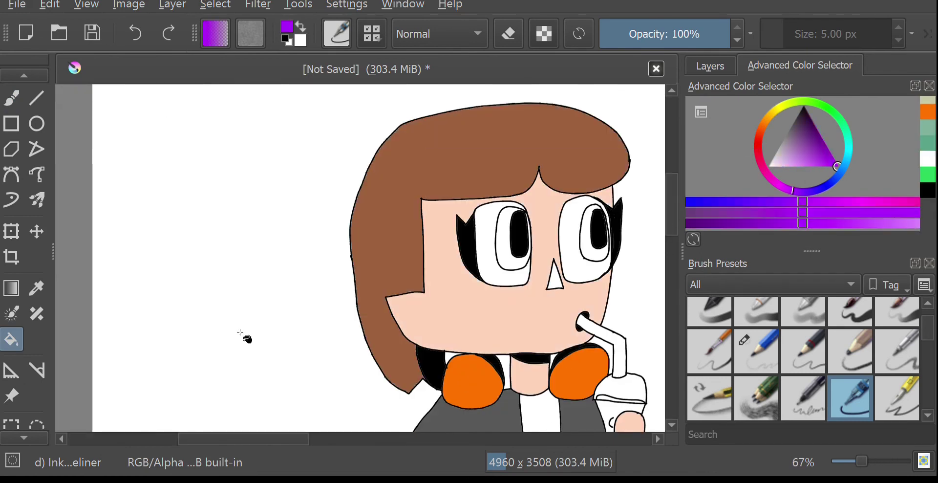
scroll(534, 251, "up", 3)
left_click(464, 275)
scroll(469, 278, "down", 3)
scroll(518, 288, "up", 4)
left_click(495, 278)
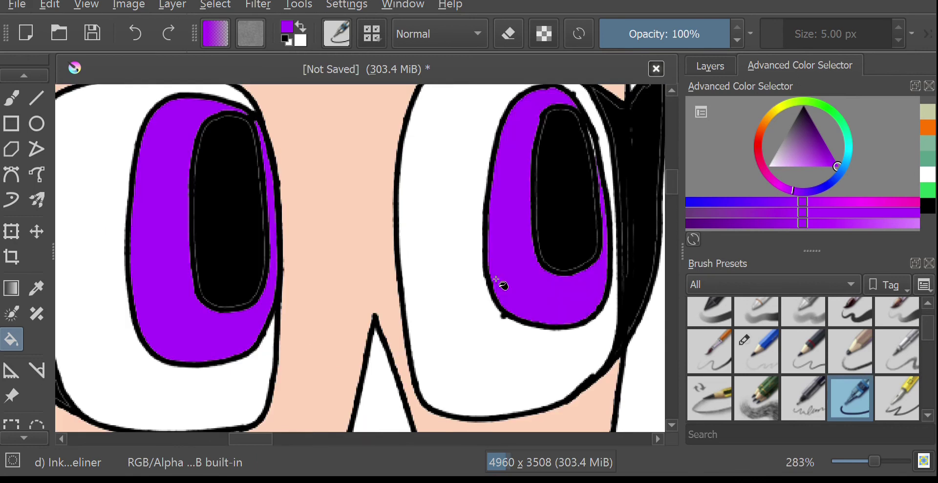
scroll(496, 279, "down", 4)
scroll(930, 143, "up", 1)
Step: Fill the triangular noses of both characters with orange-red
left_click(922, 106)
left_click(815, 157)
left_click(828, 157)
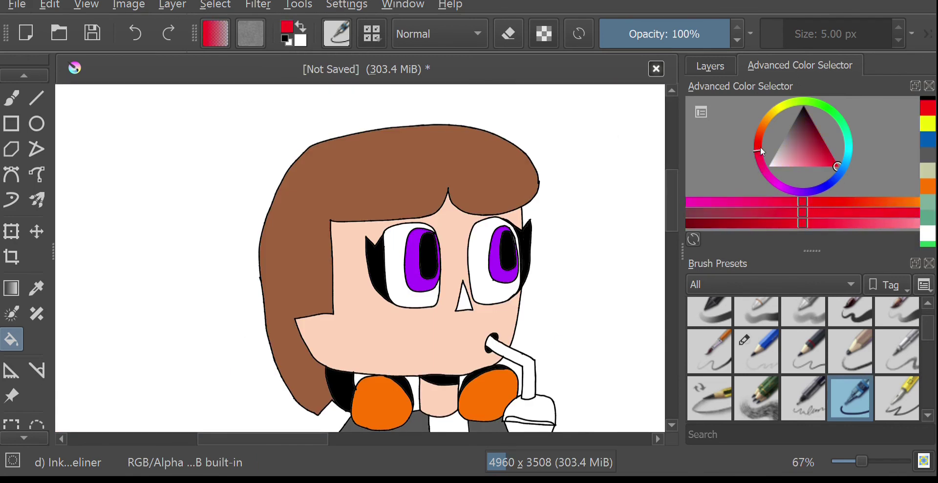
left_click_drag(758, 155, 758, 133)
scroll(421, 303, "up", 5)
left_click(465, 262)
scroll(550, 291, "down", 10)
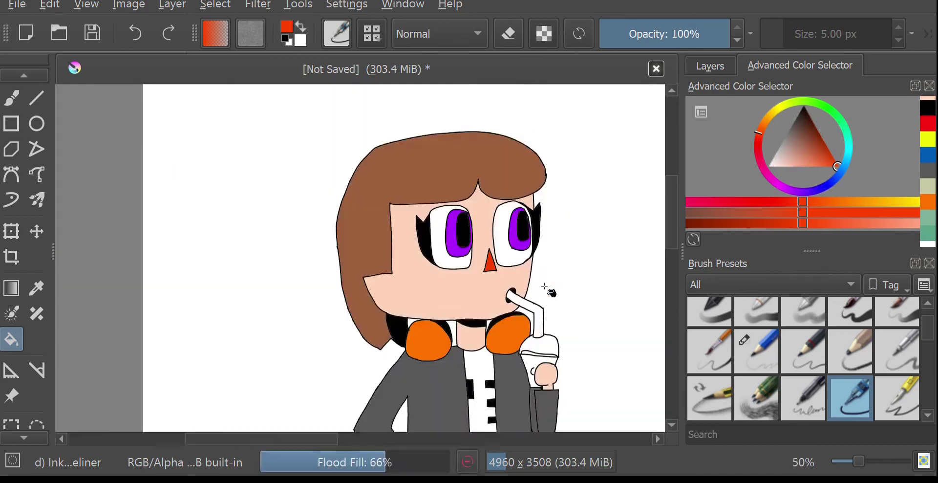
scroll(638, 310, "up", 10)
left_click(419, 241)
scroll(419, 239, "down", 5)
scroll(361, 191, "up", 3)
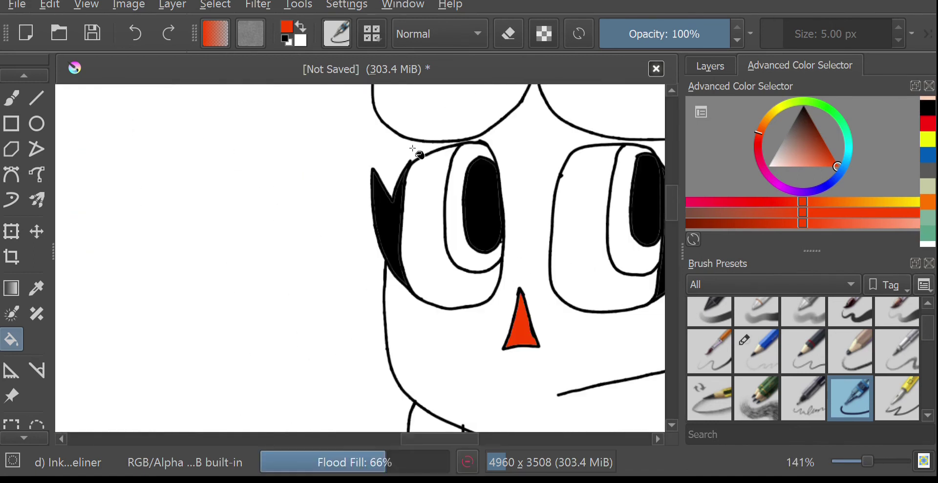
Step: Try to touch up the second character's eyelash with a black brush stroke
left_click(927, 107)
left_click(12, 98)
mouse_move(393, 178)
left_mouse_down()
mouse_move(389, 197)
mouse_move(391, 163)
left_mouse_up()
key("ctrl+z")
scroll(310, 210, "down", 4)
left_click_drag(333, 442, 260, 442)
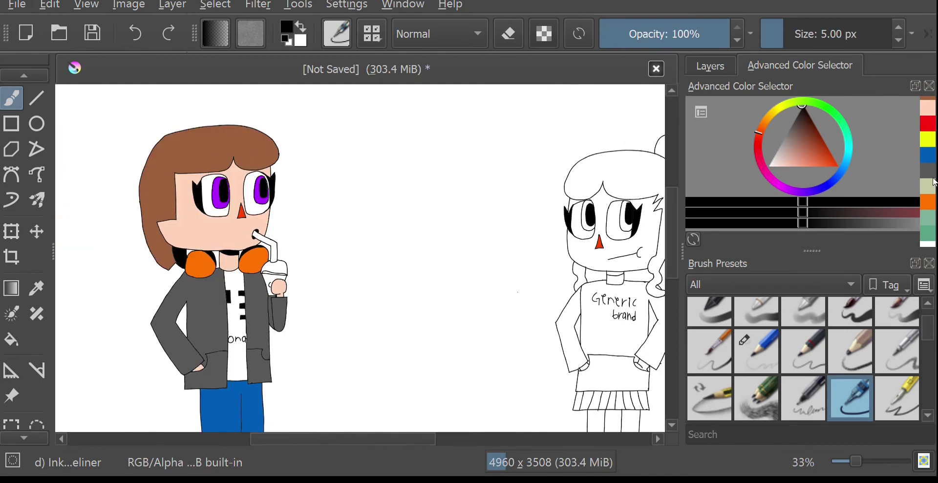
Step: Fill a small leftover gap on the first character with the brown of the hair
scroll(930, 122, "up", 2)
left_click(930, 151)
left_click(11, 338)
scroll(269, 275, "up", 10)
left_click(187, 198)
scroll(156, 300, "down", 12)
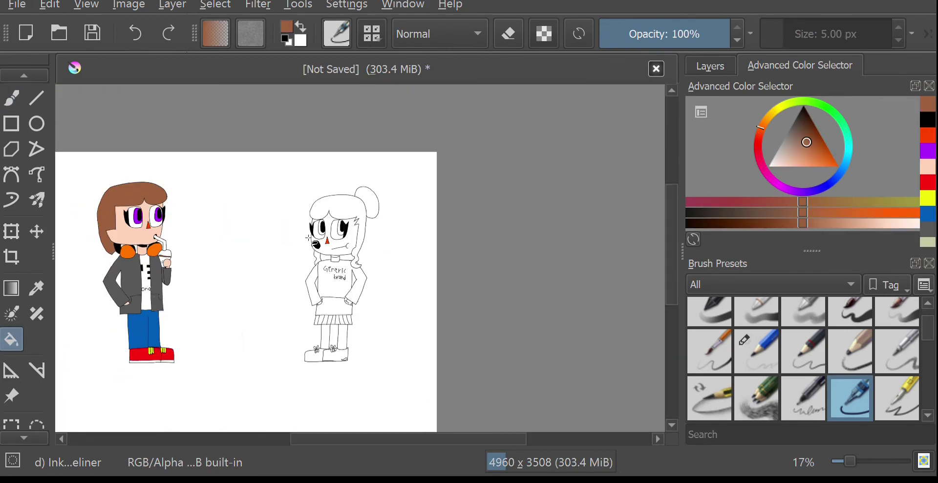
Step: Show the pasted reference on Layer 3, hide Layer 5 and sample the green of the reference character's irises
scroll(313, 258, "up", 5)
left_click(927, 191)
left_click(709, 65)
scroll(804, 207, "down", 3)
left_click(697, 177)
scroll(697, 176, "up", 3)
left_click(697, 162)
left_click(37, 288)
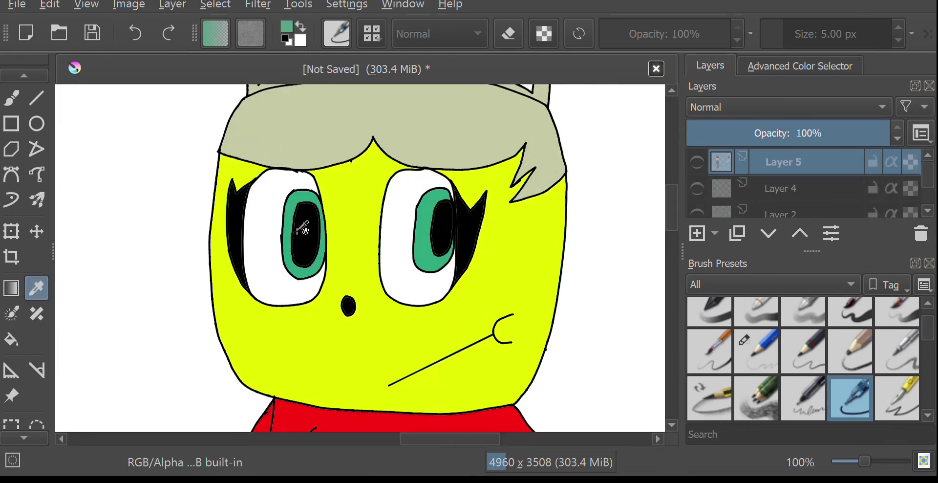
key("b")
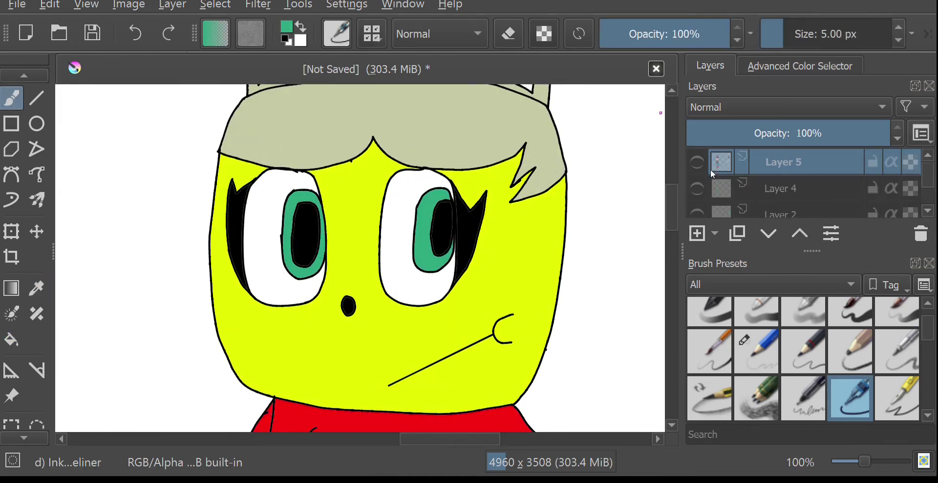
Step: Hide the pasted reference layer and fill both of the second character's irises with the sampled green
scroll(704, 204, "down", 2)
left_click(697, 197)
key("f")
left_click(441, 253)
left_click(328, 253)
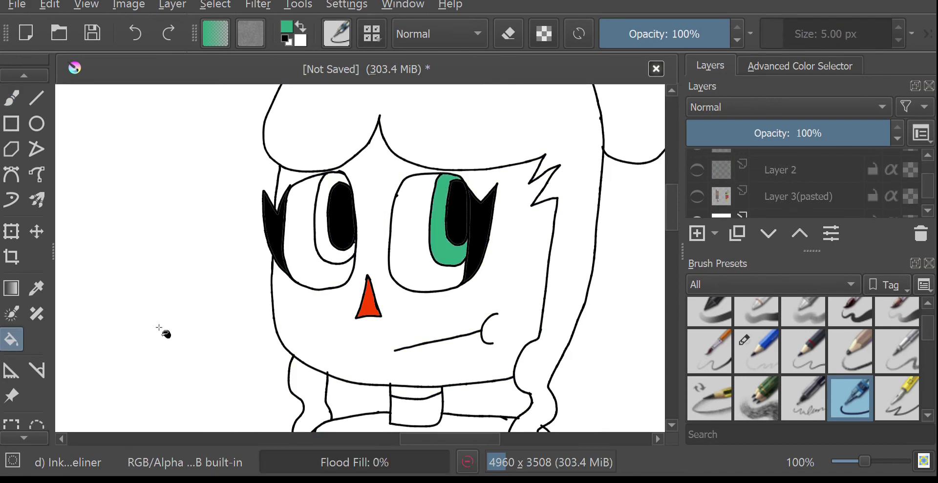
scroll(293, 293, "down", 5)
scroll(294, 281, "up", 3)
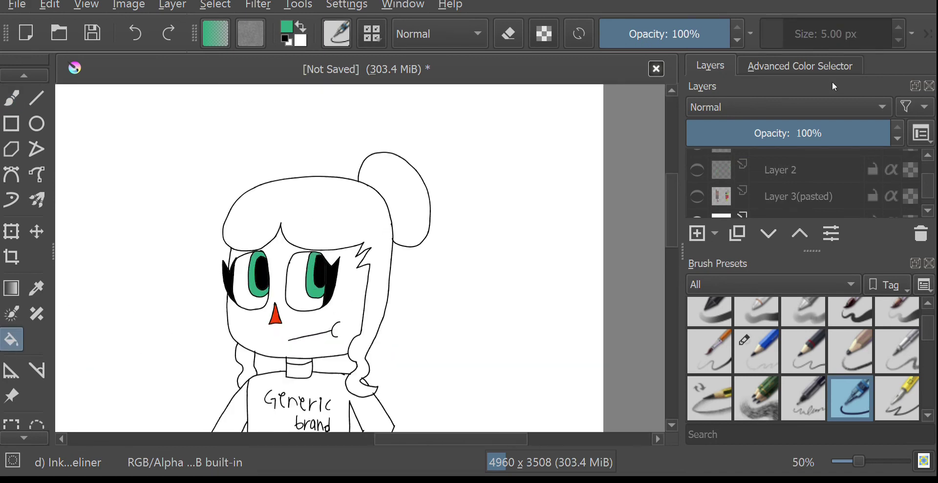
Step: Fill the second character's face with the same light peach as the first character's skin
left_click(822, 66)
scroll(926, 170, "down", 2)
scroll(924, 180, "up", 2)
left_click(923, 184)
scroll(235, 256, "up", 5)
left_click(234, 257)
scroll(383, 362, "down", 5)
Step: Try to fill the second character's hair and bun with dark grey
scroll(921, 188, "down", 4)
left_click(928, 129)
left_click(558, 199)
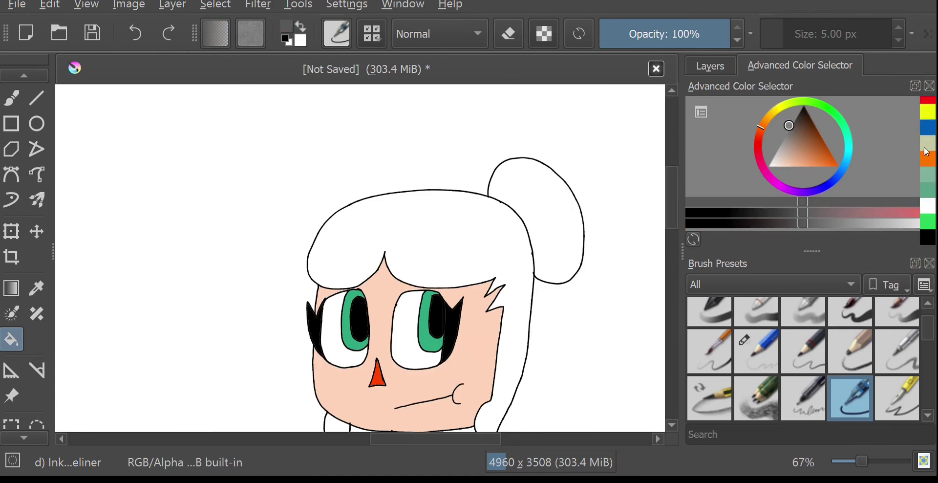
left_click(493, 229)
Step: Undo the dark grey hair fills and fill the second character's hair, bun and hanging strand with pale sage green
left_click(927, 142)
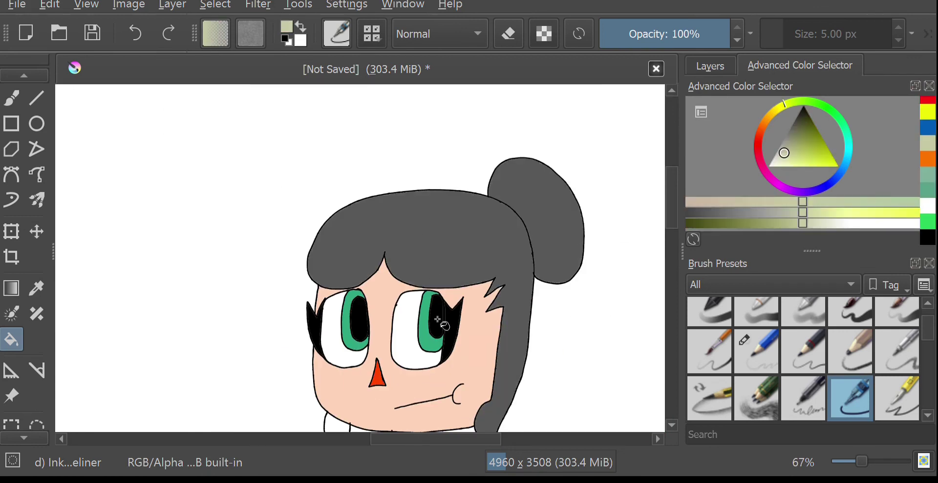
scroll(579, 258, "down", 3)
key("ctrl+z")
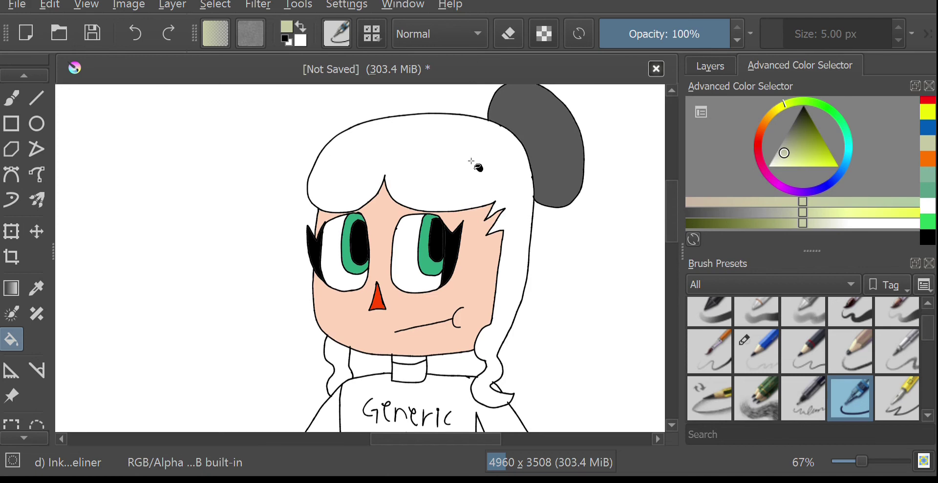
left_click(134, 42)
left_click(542, 158)
left_click(473, 164)
scroll(337, 362, "up", 4)
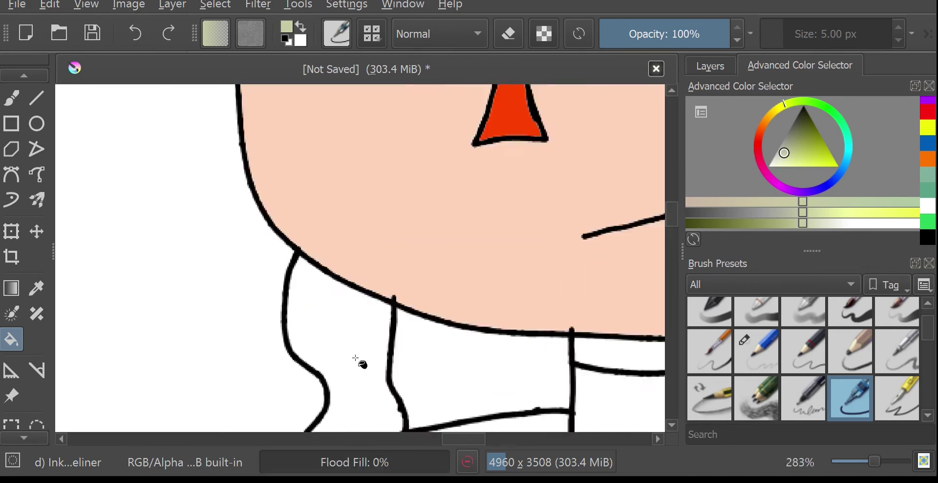
left_click(357, 359)
Step: Fill the second character's neck and both hands with light peach
scroll(350, 350, "down", 5)
scroll(927, 139, "up", 2)
left_click(927, 133)
scroll(376, 357, "up", 6)
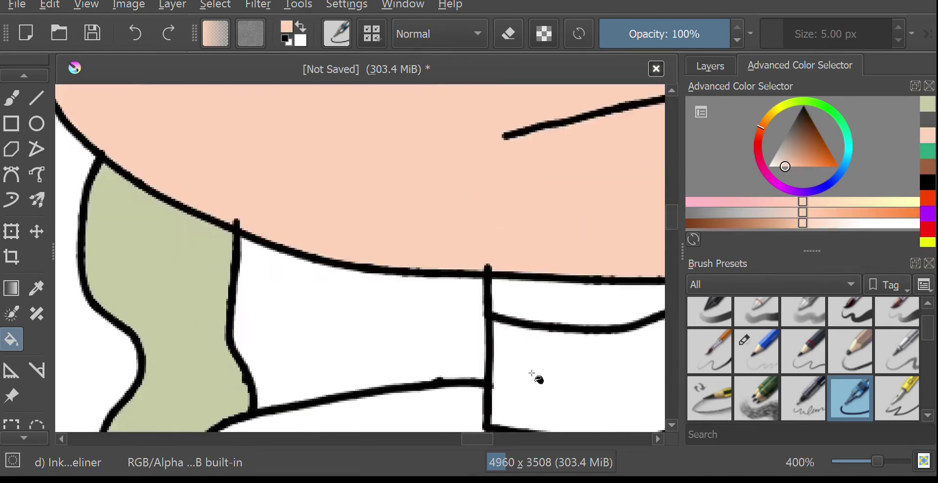
left_click(534, 373)
scroll(527, 364, "down", 6)
scroll(580, 279, "down", 2)
scroll(580, 265, "up", 9)
scroll(130, 263, "down", 2)
scroll(165, 282, "up", 2)
scroll(166, 274, "down", 4)
left_click(168, 266)
Step: Fill the body and sleeves of the second character's sweater with red
left_click(928, 229)
left_click(335, 185)
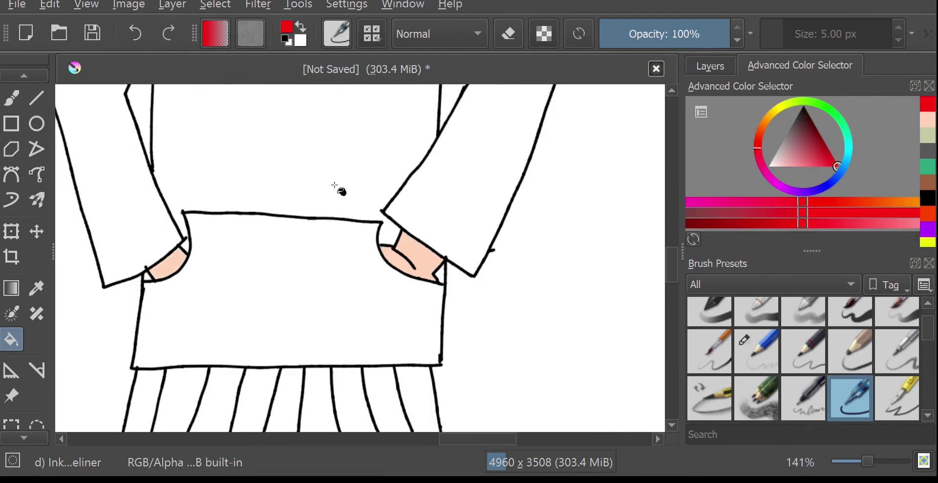
scroll(334, 185, "down", 3)
left_click(334, 185)
left_click(263, 153)
scroll(263, 153, "up", 4)
scroll(356, 239, "up", 7)
left_click(345, 236)
Step: Fill the band around the second character's neck with black
scroll(364, 219, "down", 6)
scroll(511, 138, "down", 4)
left_click_drag(675, 286, 676, 243)
scroll(487, 141, "up", 5)
left_click(928, 199)
left_click(669, 192)
left_click(667, 193)
scroll(509, 295, "up", 7)
scroll(576, 337, "down", 3)
scroll(577, 337, "down", 5)
scroll(565, 324, "up", 1)
Step: Fill the white gaps inside the letters of "Generic brand" on the sweater with red
left_click(928, 123)
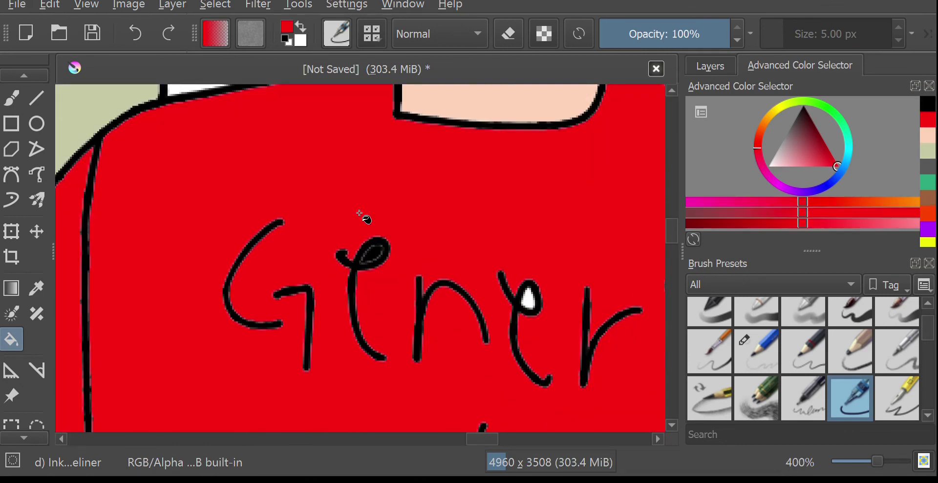
scroll(362, 214, "up", 6)
left_click(361, 214)
scroll(516, 252, "down", 3)
scroll(521, 236, "up", 3)
scroll(580, 267, "down", 6)
scroll(332, 416, "up", 1)
left_click(592, 249)
mouse_move(484, 439)
left_mouse_down()
mouse_move(509, 449)
mouse_move(495, 444)
left_mouse_up()
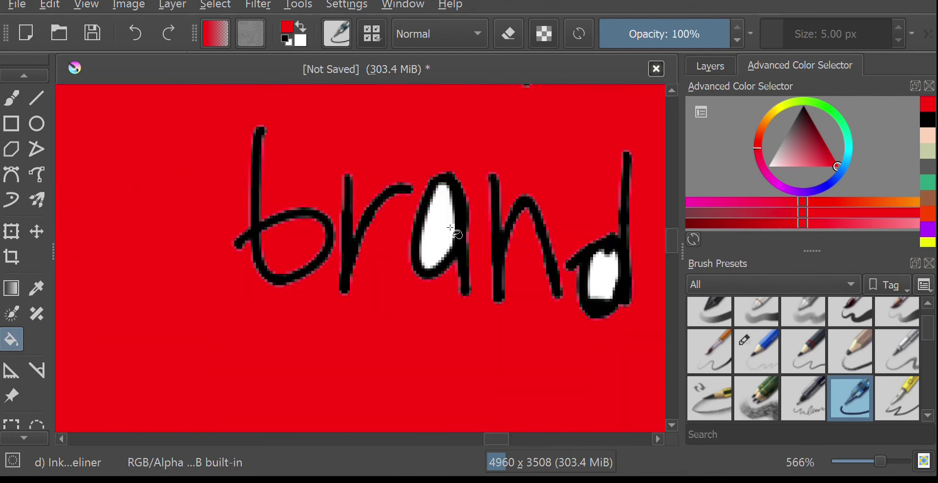
left_click(605, 289)
scroll(603, 288, "up", 4)
scroll(591, 292, "down", 11)
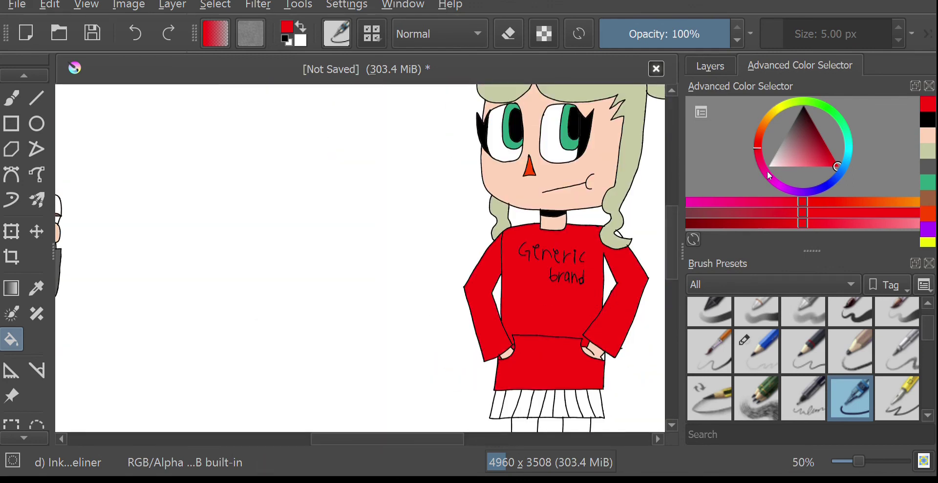
Step: Fill the second character's skirt pleats with alternating medium and lighter green, undoing the stray green fill of the background
scroll(929, 182, "down", 3)
left_click(928, 146)
left_click(663, 250)
left_click_drag(667, 262, 669, 275)
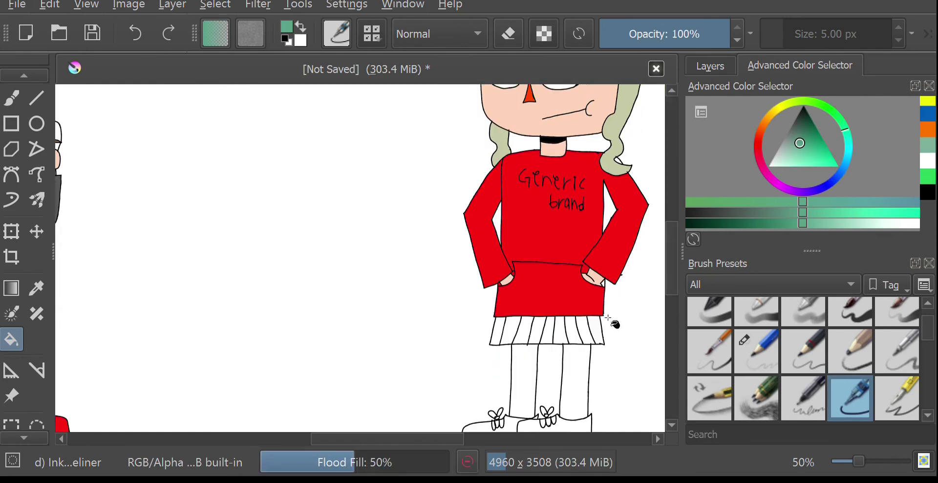
key("ctrl+z")
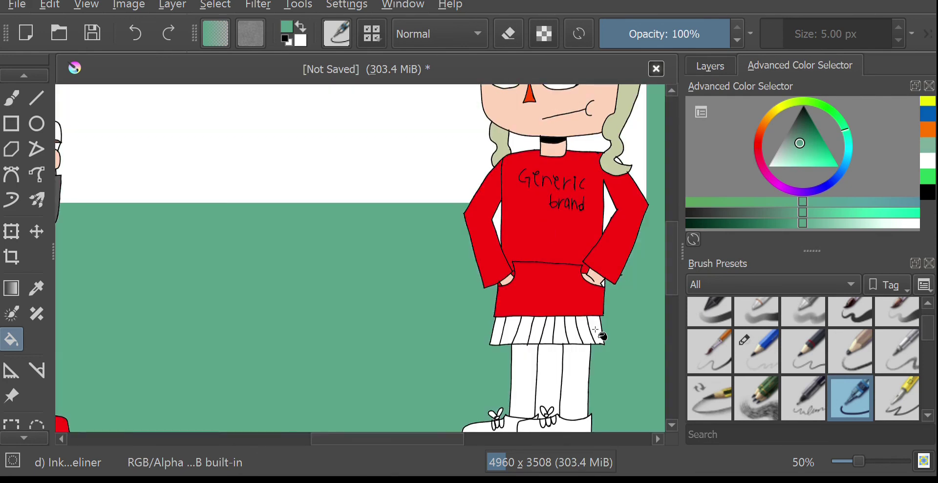
scroll(604, 342, "up", 4)
left_click(604, 345)
left_click(528, 375)
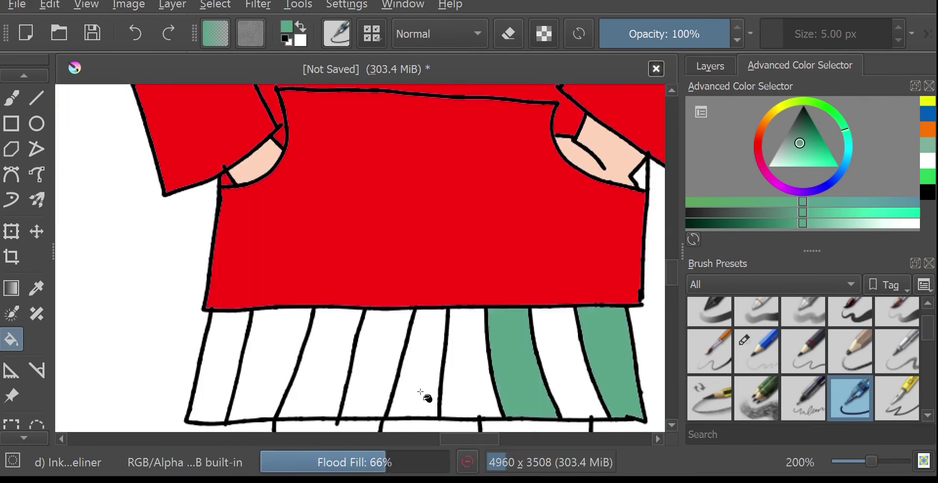
left_click(333, 396)
left_click(215, 386)
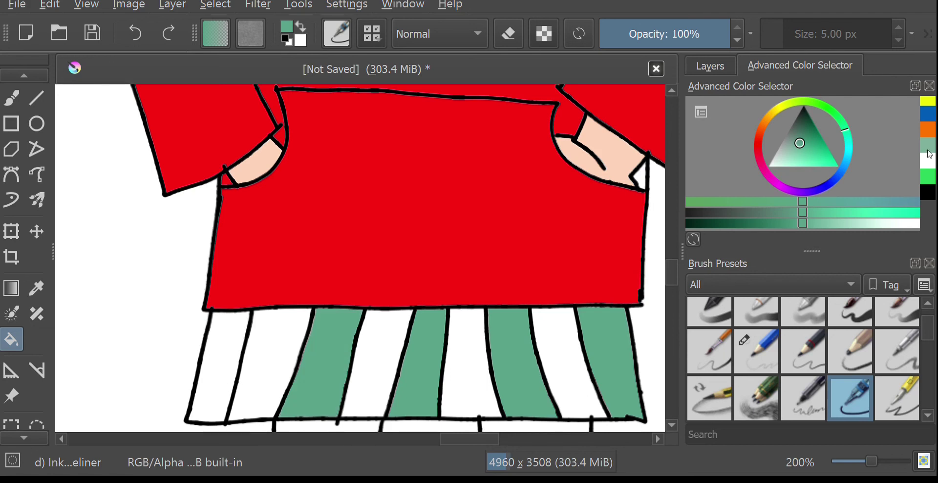
left_click(276, 345)
left_click(392, 363)
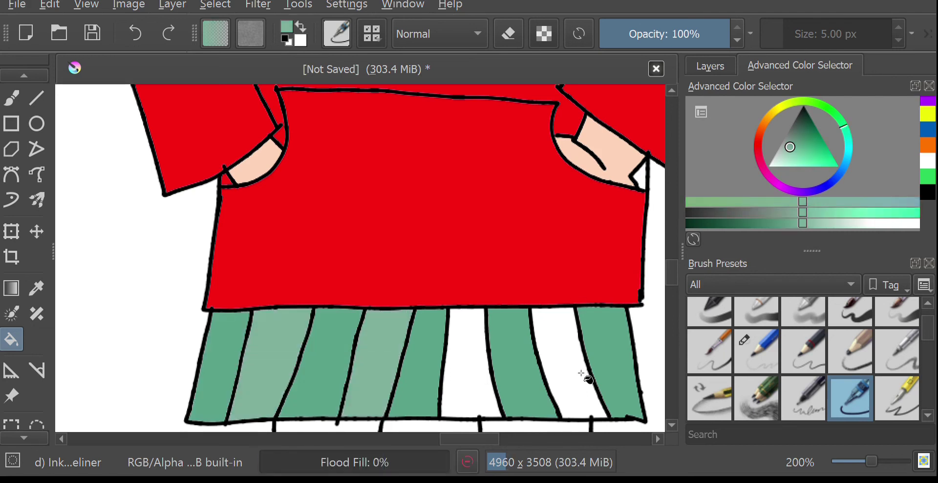
Step: Fill both of the second character's legs with light peach
left_click_drag(669, 238, 669, 271)
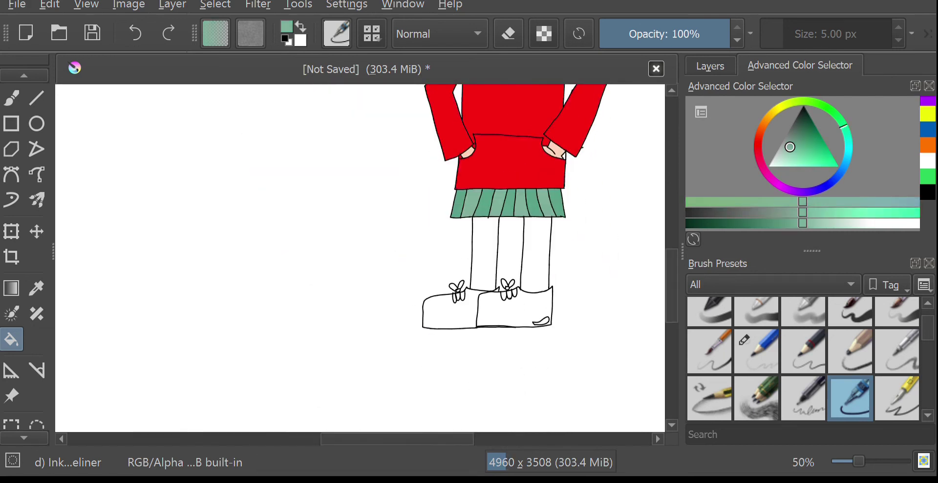
scroll(930, 139, "up", 4)
left_click(932, 168)
left_click(489, 249)
left_click(540, 261)
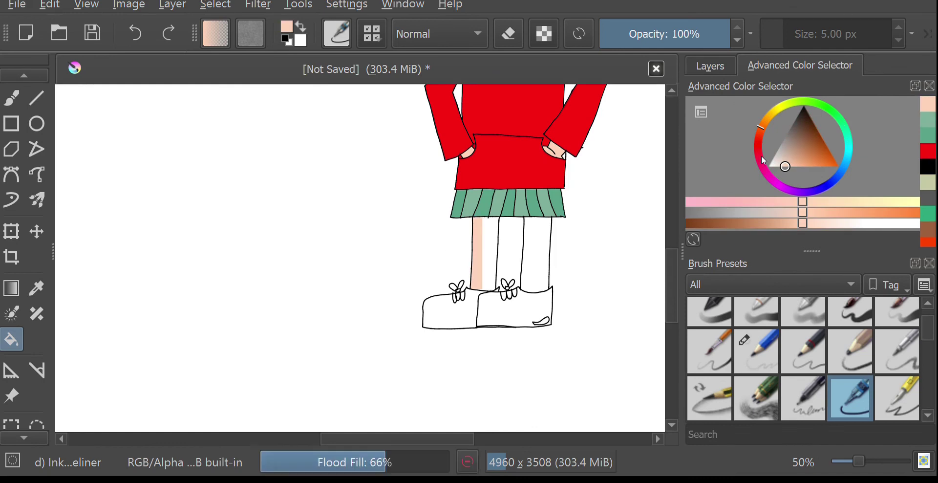
Step: Fill both of the second character's shoes with bright magenta
left_click(772, 181)
left_click(836, 166)
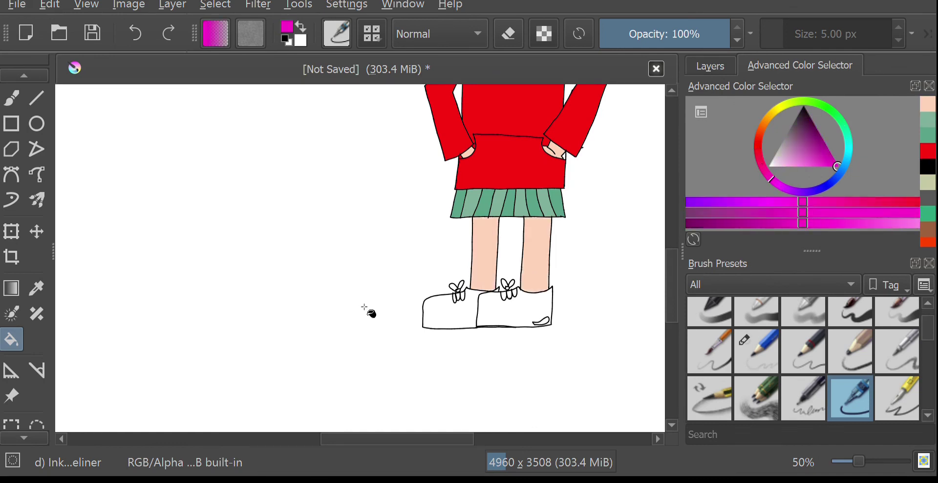
scroll(366, 311, "up", 5)
left_click(314, 351)
Step: Pick a medium blue and fill the lace strands on the second character's front shoe
left_click(815, 190)
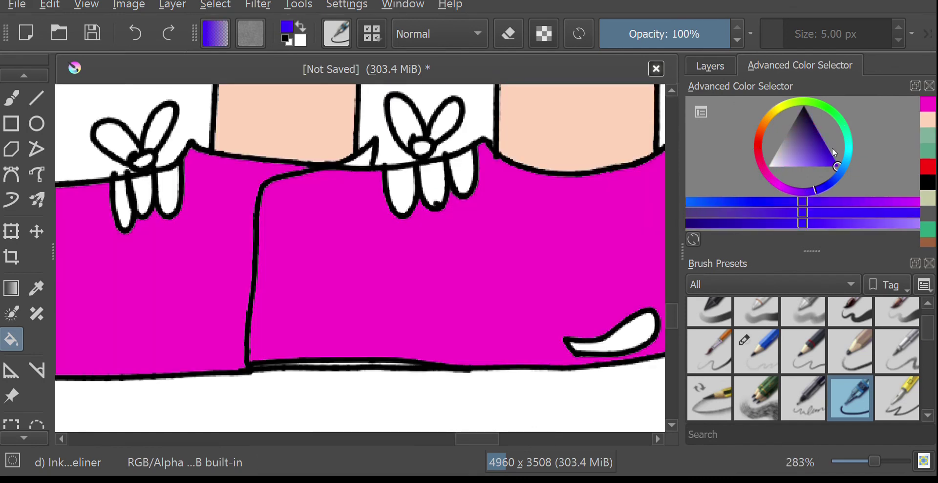
mouse_move(836, 162)
left_mouse_down()
mouse_move(811, 178)
mouse_move(832, 172)
left_mouse_up()
left_click(408, 176)
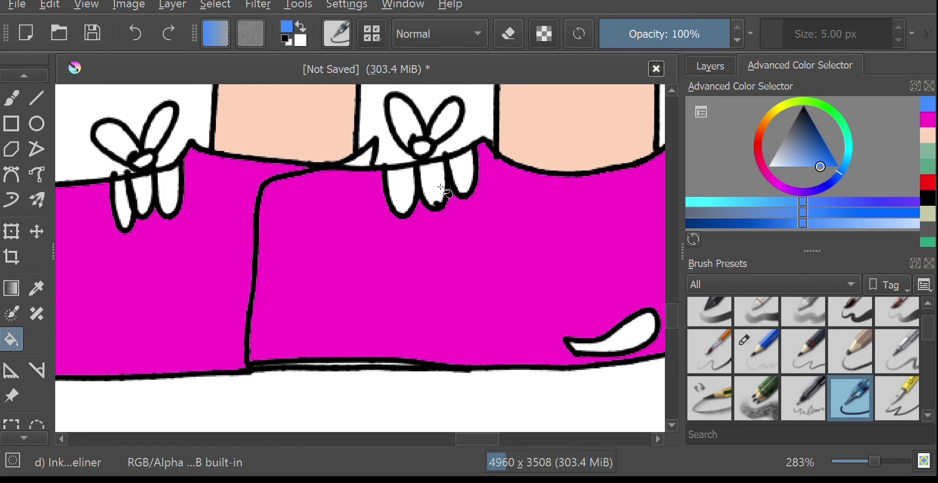
Step: Fill the lace strands on the second character's back shoe and the knot centres on both shoes with the same blue
left_click(127, 208)
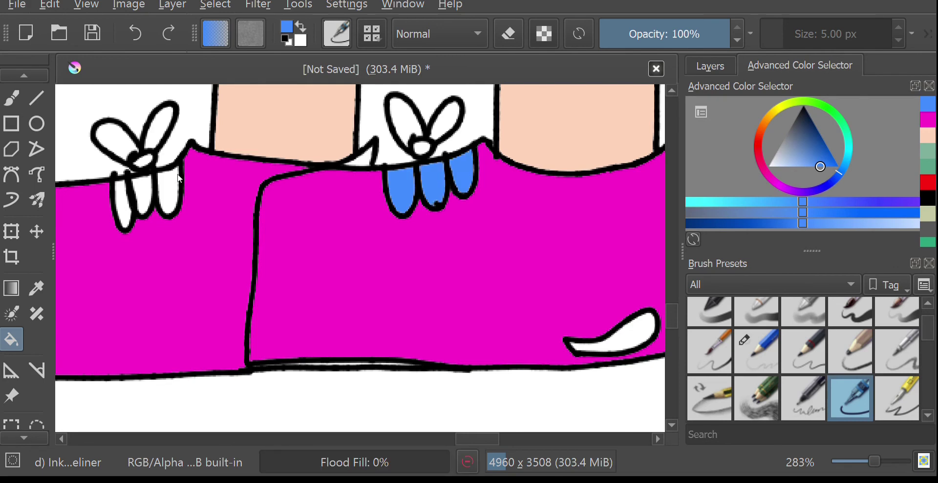
scroll(130, 199, "up", 4)
left_click(193, 197)
scroll(272, 186, "down", 4)
scroll(256, 162, "up", 4)
scroll(256, 162, "up", 5)
left_click(249, 209)
scroll(251, 206, "down", 9)
scroll(527, 180, "up", 8)
scroll(504, 233, "down", 3)
scroll(506, 235, "down", 7)
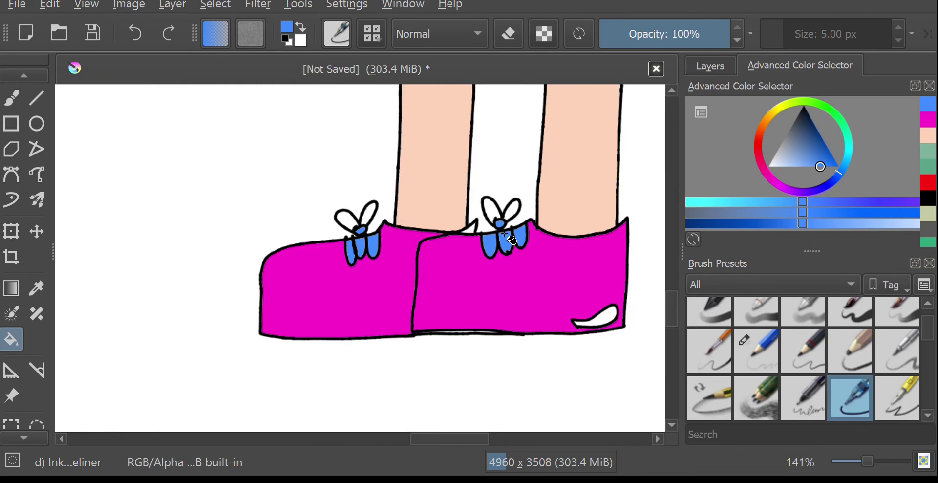
Step: Fill the small white gap at the heel of the second character's back shoe with magenta
scroll(487, 137, "up", 2)
left_click(924, 121)
scroll(421, 315, "up", 4)
left_click(567, 361)
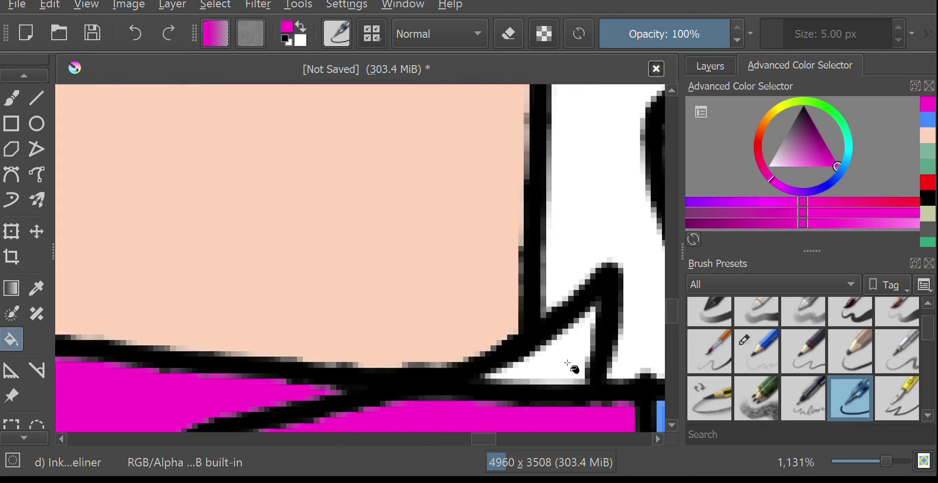
scroll(564, 354, "down", 7)
scroll(584, 277, "down", 5)
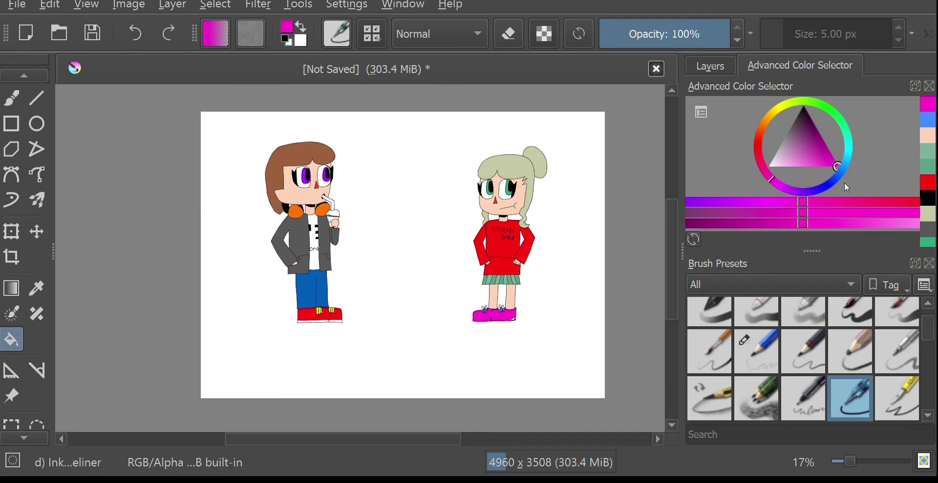
Step: Handwrite "Phoebe" in grey with the 5 px brush below the first character's shoes, redoing any misdrawn letters
scroll(929, 137, "down", 2)
left_click(926, 161)
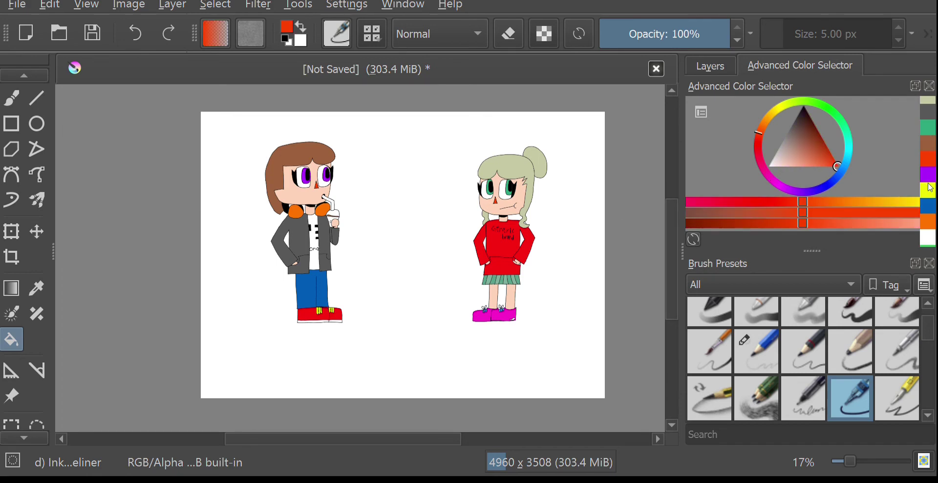
key("d")
key("b")
scroll(374, 308, "up", 3)
left_click_drag(323, 277, 324, 330)
mouse_move(325, 275)
left_mouse_down()
mouse_move(323, 289)
mouse_move(360, 323)
mouse_move(351, 304)
mouse_move(365, 325)
left_mouse_up()
key("ctrl+z")
left_click_drag(379, 299, 383, 298)
mouse_move(403, 293)
left_mouse_down()
mouse_move(412, 294)
mouse_move(409, 323)
left_mouse_up()
mouse_move(424, 289)
left_mouse_down()
mouse_move(424, 321)
mouse_move(461, 320)
left_mouse_up()
key("ctrl+z")
key("ctrl+z")
left_click_drag(423, 285, 421, 326)
left_click_drag(448, 307, 458, 326)
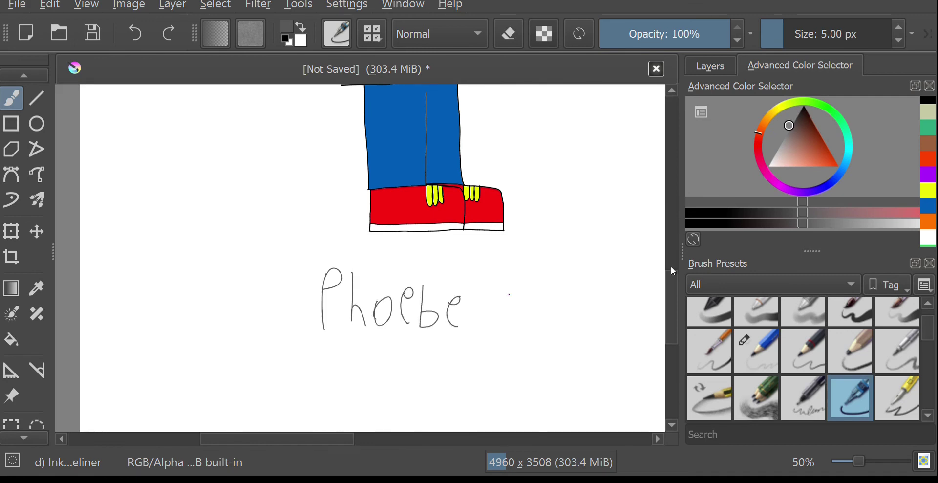
Step: Handwrite "Rosie" in red below the second character's shoes
left_click_drag(670, 299, 675, 306)
left_click_drag(341, 438, 397, 438)
left_click(928, 166)
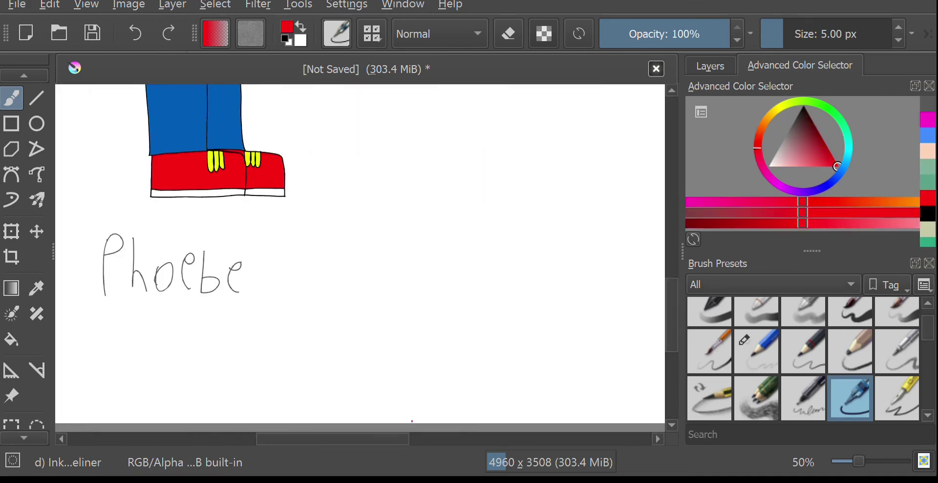
scroll(456, 420, "right", 4)
left_click_drag(447, 279, 491, 250)
left_click_drag(523, 247, 508, 272)
left_click_drag(534, 249, 535, 276)
left_click(535, 239)
left_click_drag(554, 264, 574, 277)
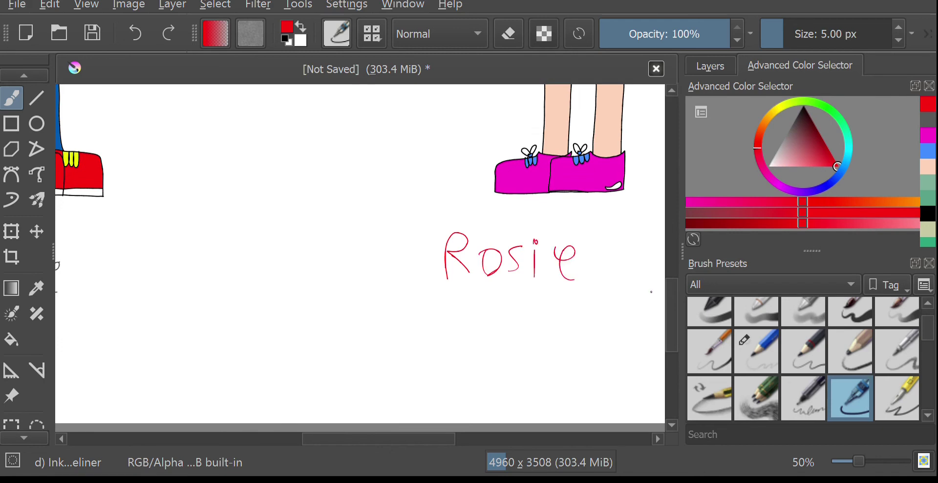
Step: Handwrite the artist's signature in purple near the lower-right corner of the canvas, redoing any misdrawn letters
scroll(420, 283, "down", 3)
scroll(926, 189, "down", 2)
scroll(927, 190, "down", 2)
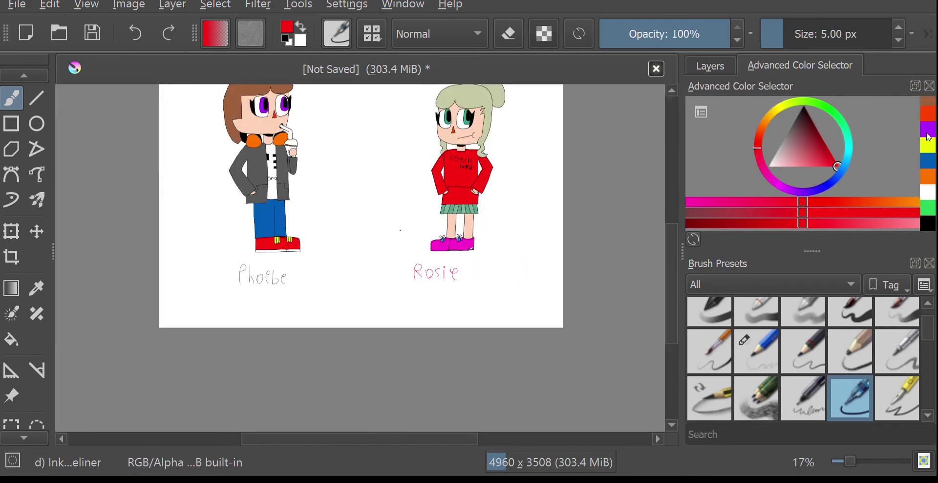
left_click(927, 190)
scroll(379, 201, "up", 3)
left_click_drag(379, 219, 379, 221)
mouse_move(383, 188)
left_mouse_down()
mouse_move(382, 240)
mouse_move(404, 240)
left_mouse_up()
mouse_move(419, 214)
left_mouse_down()
mouse_move(431, 237)
mouse_move(409, 243)
left_mouse_up()
key("ctrl+z")
key("ctrl+z")
mouse_move(417, 217)
left_mouse_down()
mouse_move(442, 236)
mouse_move(432, 246)
left_mouse_up()
key("ctrl+z")
left_click_drag(454, 219, 451, 240)
left_click_drag(460, 225, 469, 245)
left_click_drag(478, 224, 478, 246)
mouse_move(494, 223)
left_mouse_down()
mouse_move(492, 245)
mouse_move(532, 246)
left_mouse_up()
left_click_drag(546, 224, 545, 245)
left_click_drag(538, 236, 552, 235)
mouse_move(563, 225)
left_mouse_down()
mouse_move(554, 243)
mouse_move(576, 244)
left_mouse_up()
left_click_drag(585, 219, 590, 248)
Step: Select the purple signature with a rectangular selection, move it against the canvas's right edge and clear the selection
left_click(11, 424)
left_click_drag(358, 169, 608, 250)
key("ctrl+t")
left_click_drag(570, 224, 606, 223)
left_click(11, 407)
left_click(173, 298)
Step: Write "Now they're human" in large black letters across both characters with the Basic-1 brush at 40 px
scroll(172, 296, "down", 2)
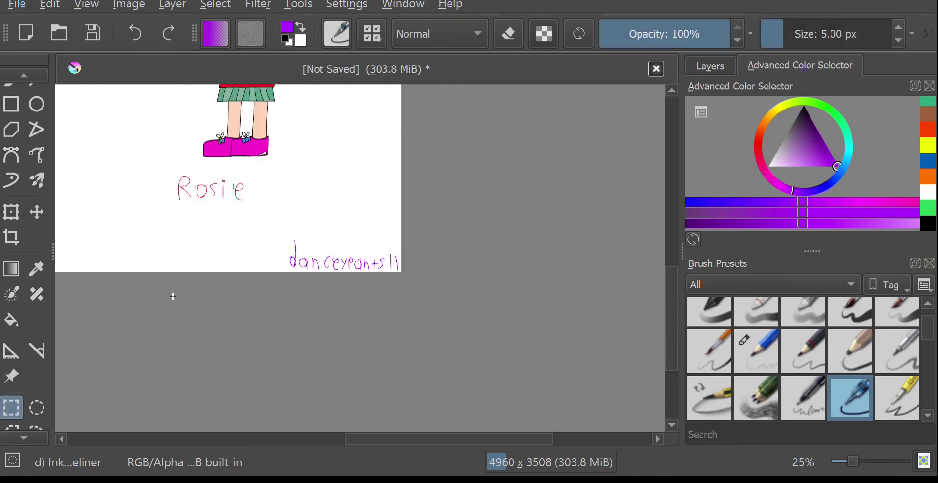
scroll(173, 296, "down", 1)
scroll(671, 332, "up", 4)
scroll(512, 442, "up", 8)
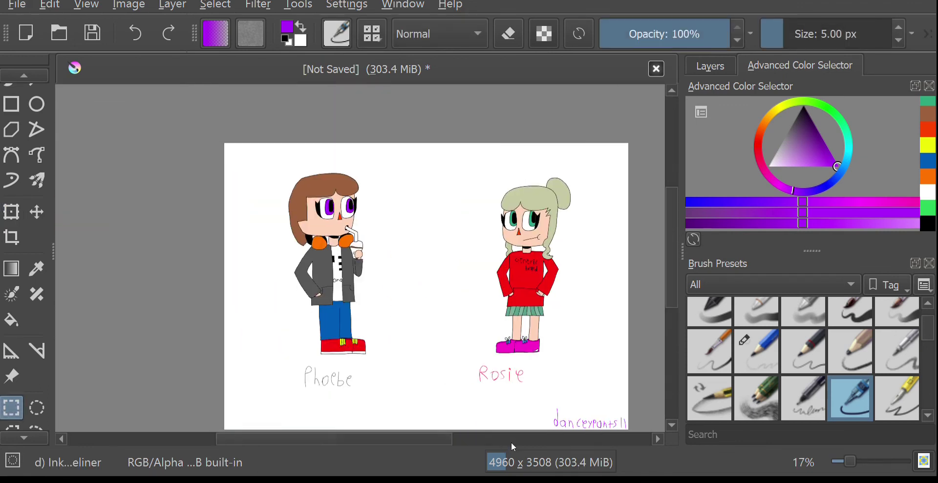
scroll(510, 441, "down", 1)
scroll(879, 332, "up", 1)
left_click(903, 323)
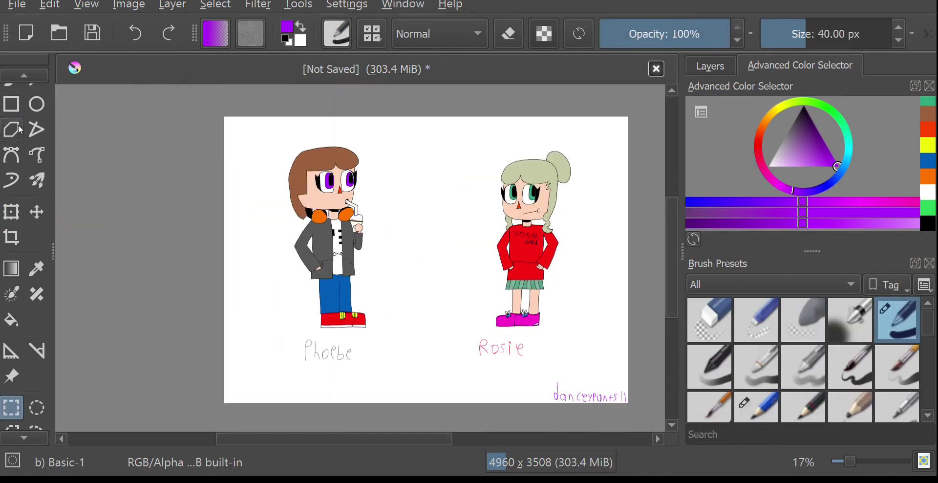
scroll(19, 124, "up", 2)
left_click(12, 137)
left_click_drag(275, 241, 285, 171)
left_click(927, 227)
key("ctrl+z")
mouse_move(272, 224)
left_mouse_down()
mouse_move(279, 170)
mouse_move(317, 171)
left_mouse_up()
left_click_drag(337, 170, 363, 155)
left_click_drag(425, 148, 426, 179)
left_click_drag(413, 168, 441, 161)
mouse_move(443, 145)
left_mouse_down()
mouse_move(457, 183)
mouse_move(494, 183)
left_mouse_up()
key("ctrl+z")
key("ctrl+z")
left_click_drag(536, 132, 522, 159)
left_click_drag(533, 146, 575, 184)
left_click_drag(345, 227, 370, 285)
mouse_move(375, 244)
left_mouse_down()
mouse_move(395, 286)
mouse_move(437, 268)
left_mouse_up()
mouse_move(454, 239)
left_mouse_down()
mouse_move(442, 254)
mouse_move(461, 267)
left_mouse_up()
left_click_drag(466, 266, 499, 273)
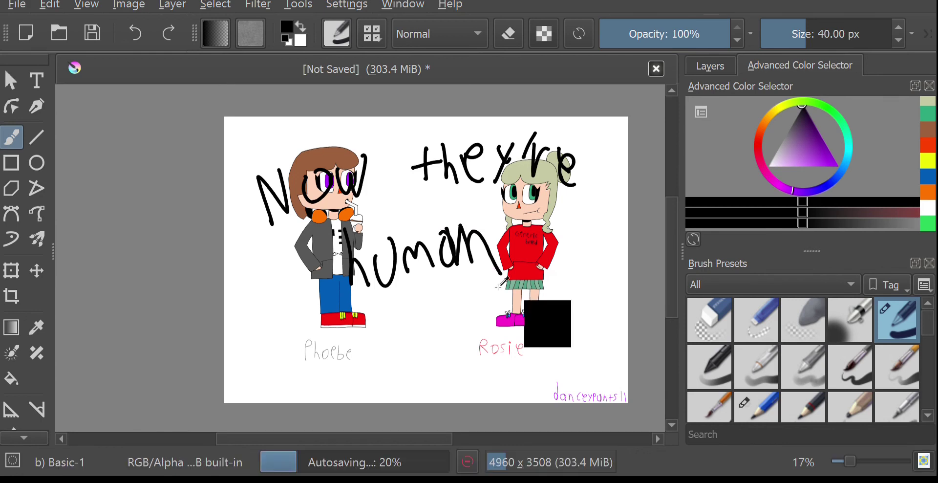
Step: Undo all the large black lettering over the characters and centre the drawing in view
key("ctrl+z")
key("ctrl+z")
key("ctrl+z")
key("ctrl+z")
key("ctrl+z")
key("ctrl+z")
key("ctrl+z")
key("ctrl+z")
key("ctrl+z")
key("ctrl+z")
key("ctrl+z")
key("ctrl+z")
key("ctrl+z")
key("ctrl+z")
left_click_drag(413, 439, 425, 448)
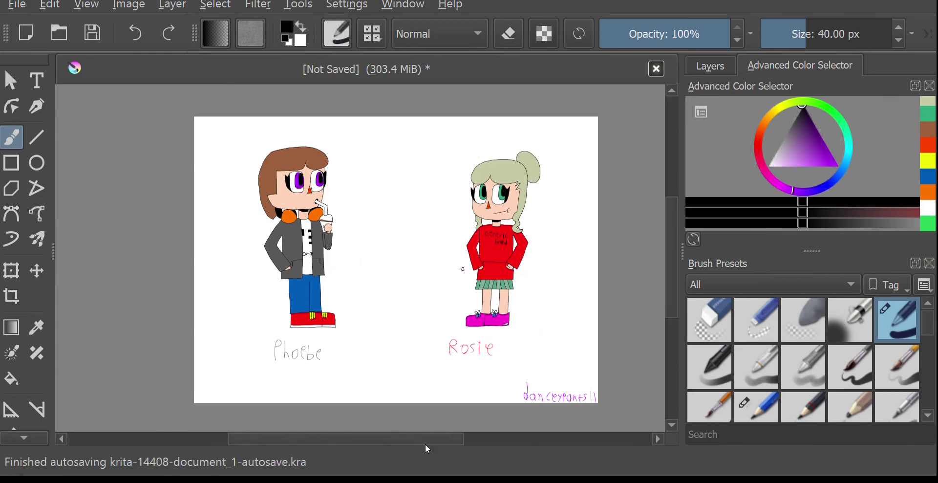